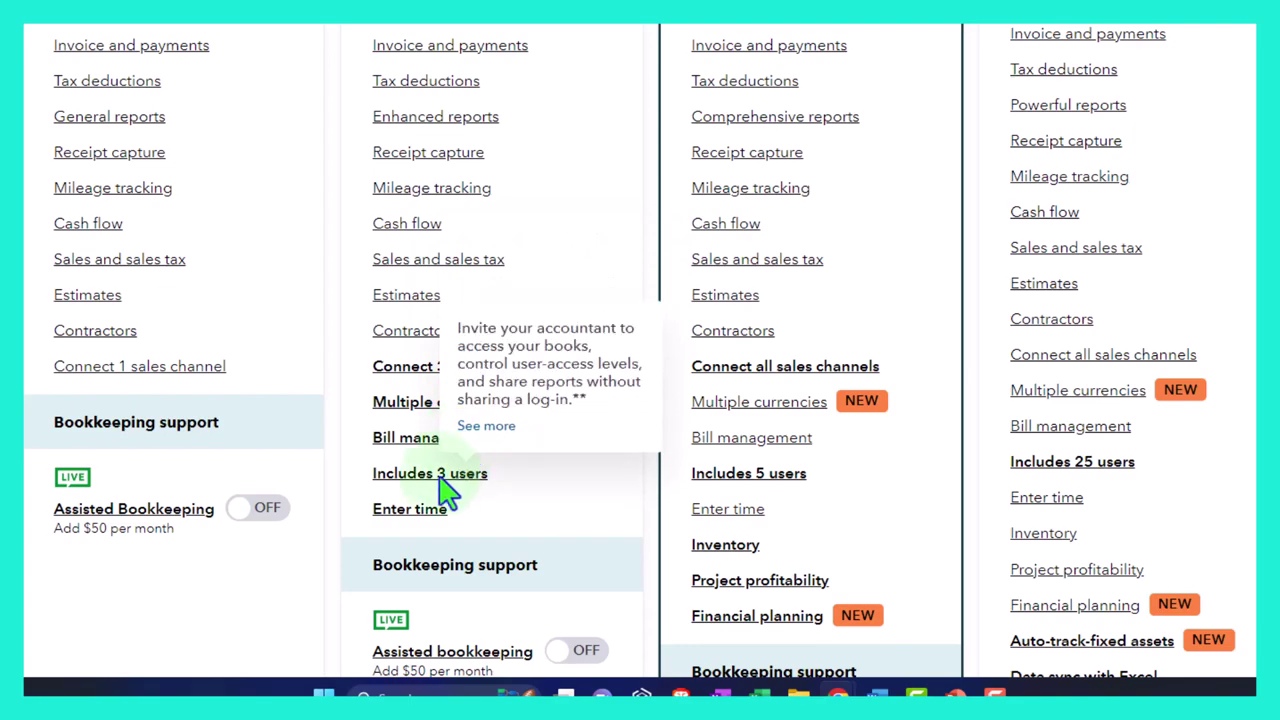
Compare the Simple Start and Essentials plans, checking sales channels, multiple currencies, bill management and included users
{"action": "scroll", "coordinate": [418, 484], "scroll_direction": "up", "scroll_amount": 3}
{"action": "scroll", "coordinate": [418, 484], "scroll_direction": "up", "scroll_amount": 2}
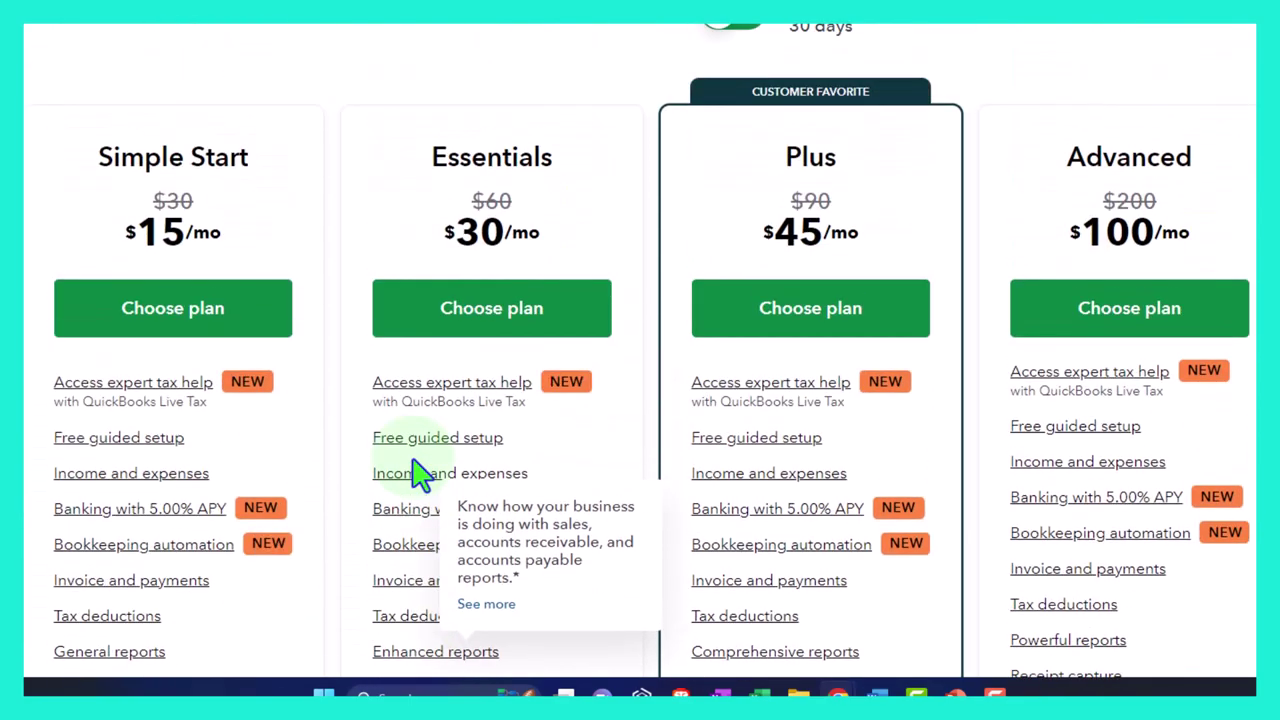
{"action": "scroll", "coordinate": [420, 477], "scroll_direction": "down", "scroll_amount": 4}
{"action": "scroll", "coordinate": [443, 491], "scroll_direction": "down", "scroll_amount": 1}
{"action": "scroll", "coordinate": [440, 545], "scroll_direction": "down", "scroll_amount": 1}
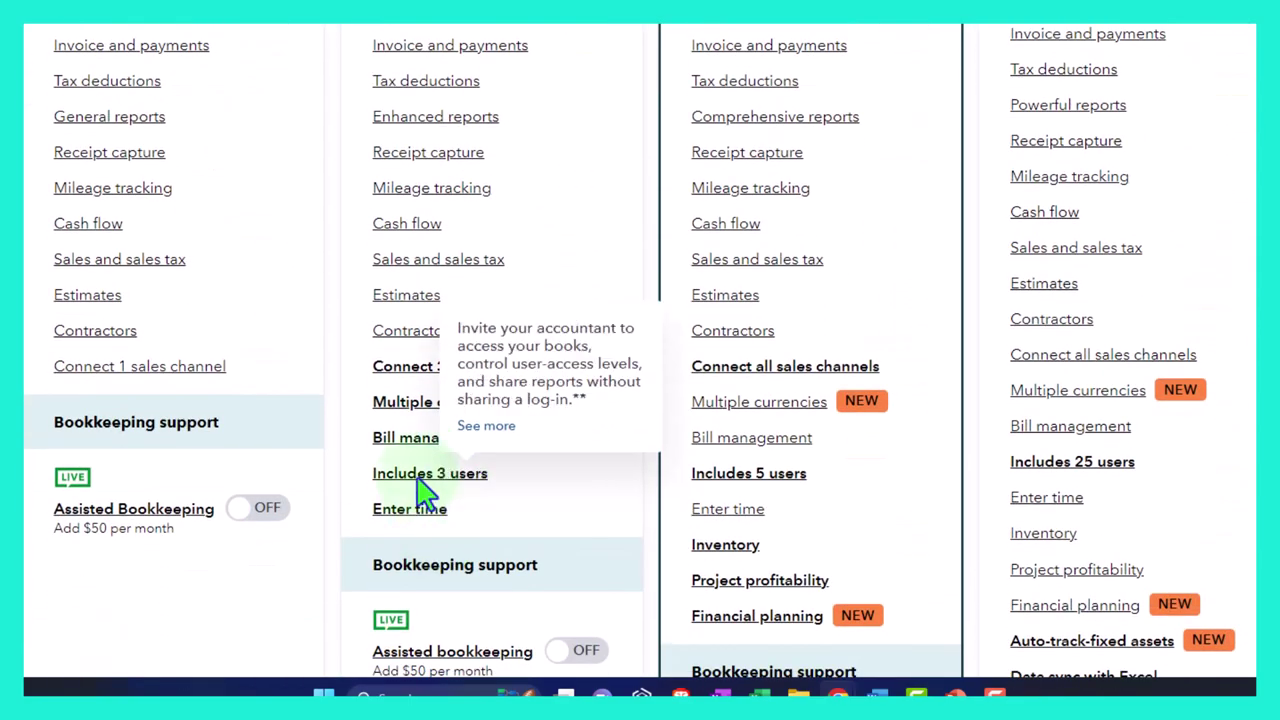
{"action": "mouse_move", "coordinate": [165, 370]}
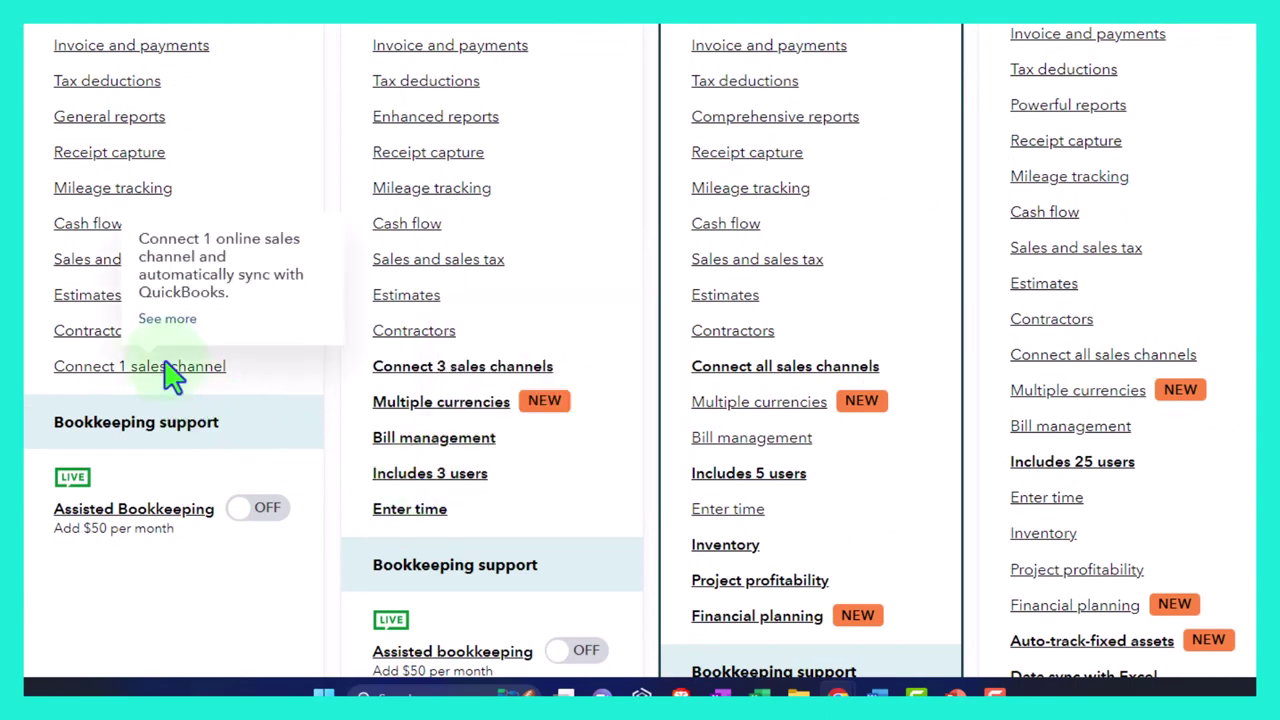
{"action": "mouse_move", "coordinate": [445, 482]}
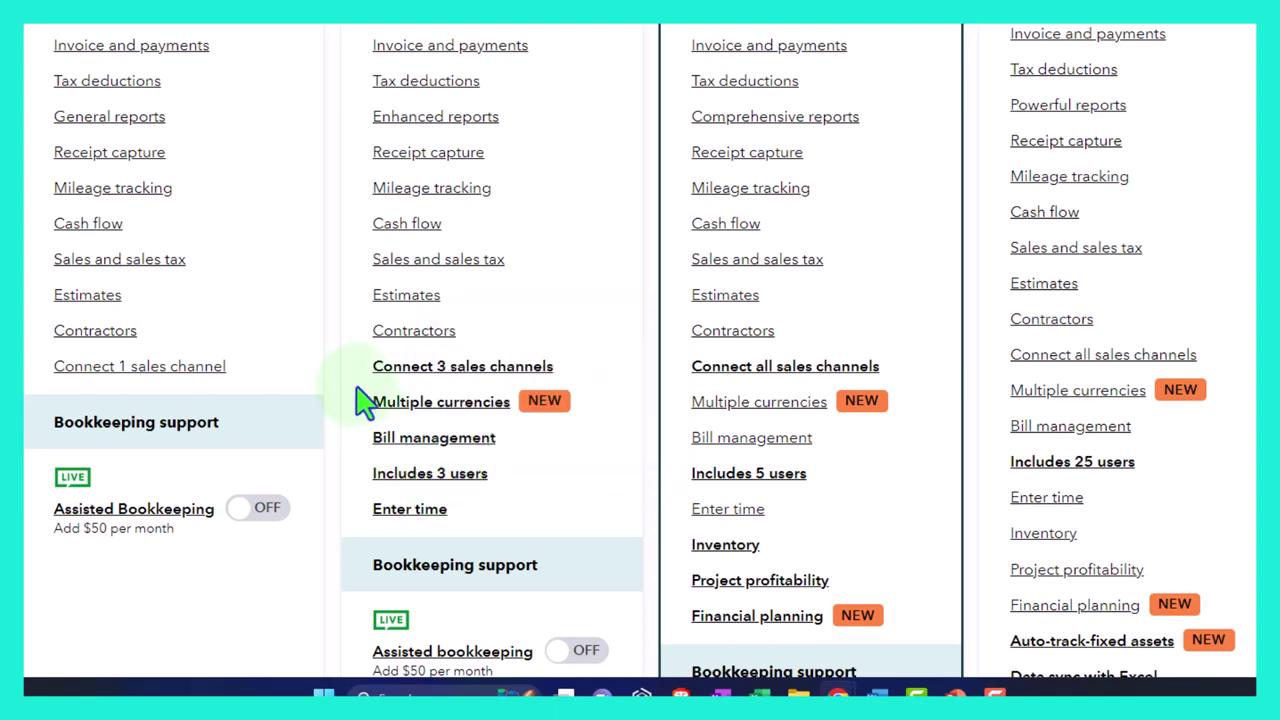
{"action": "mouse_move", "coordinate": [392, 385]}
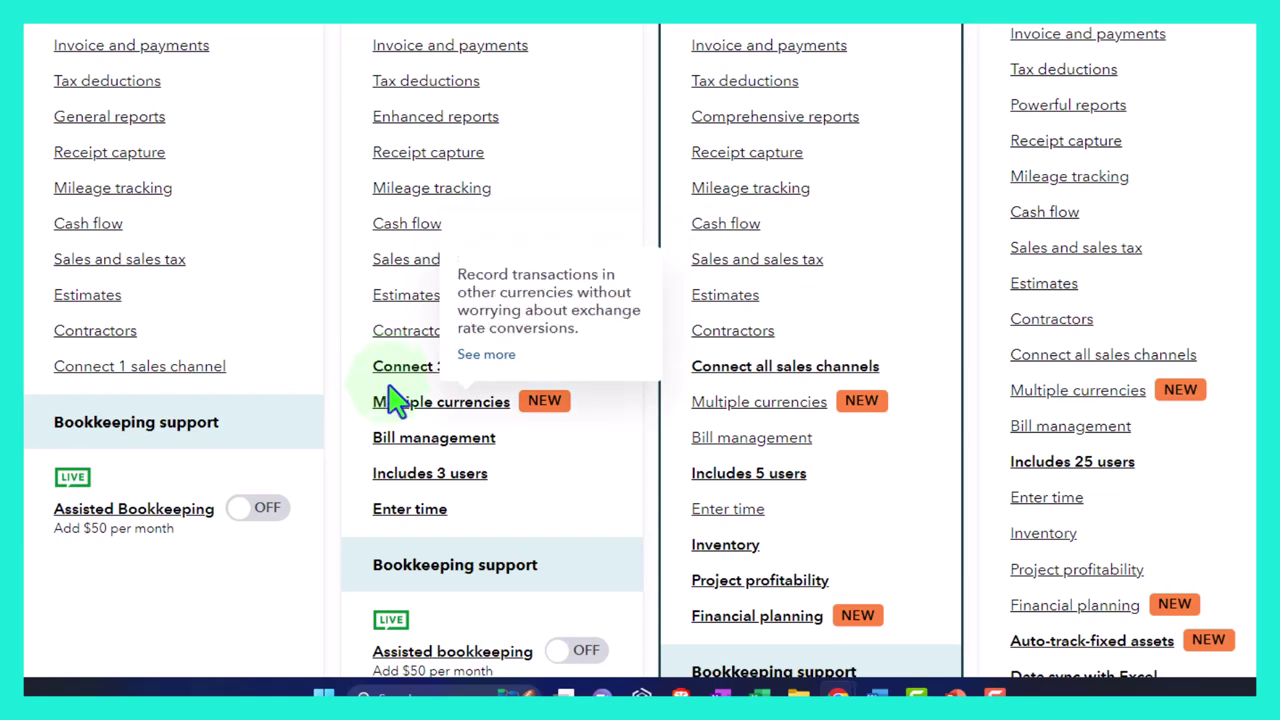
{"action": "left_click", "coordinate": [396, 402]}
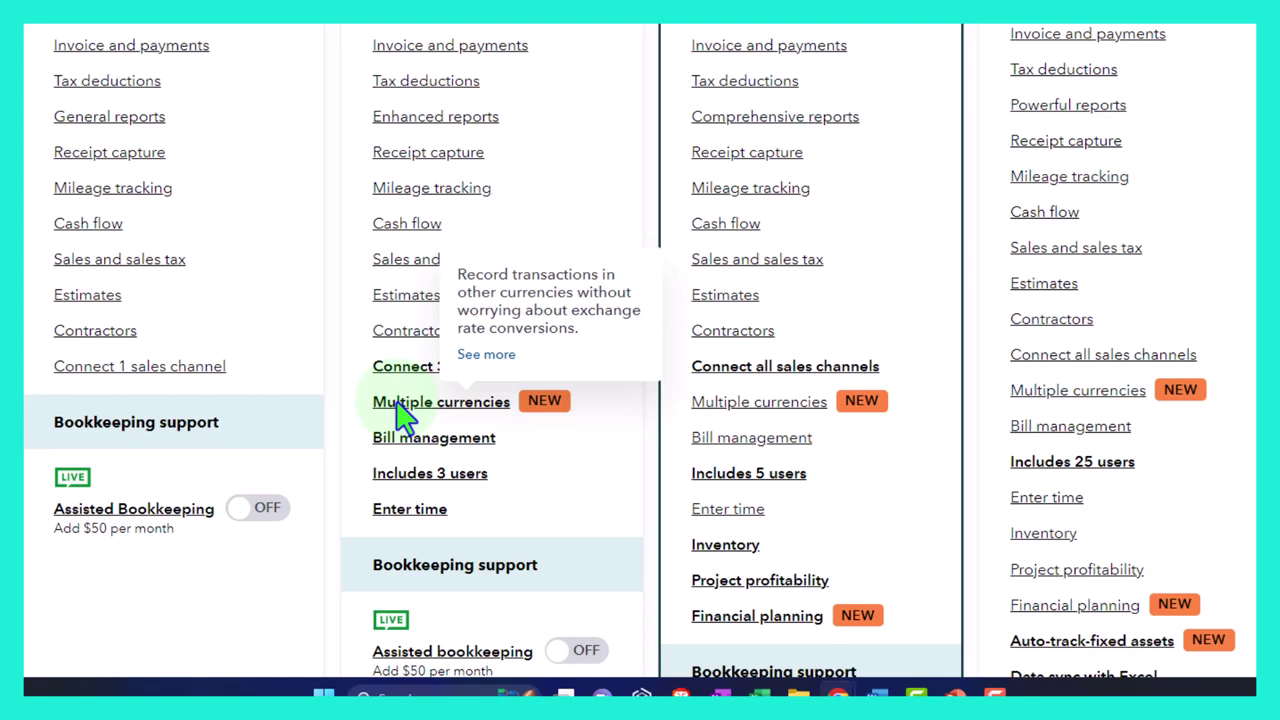
{"action": "mouse_move", "coordinate": [405, 447]}
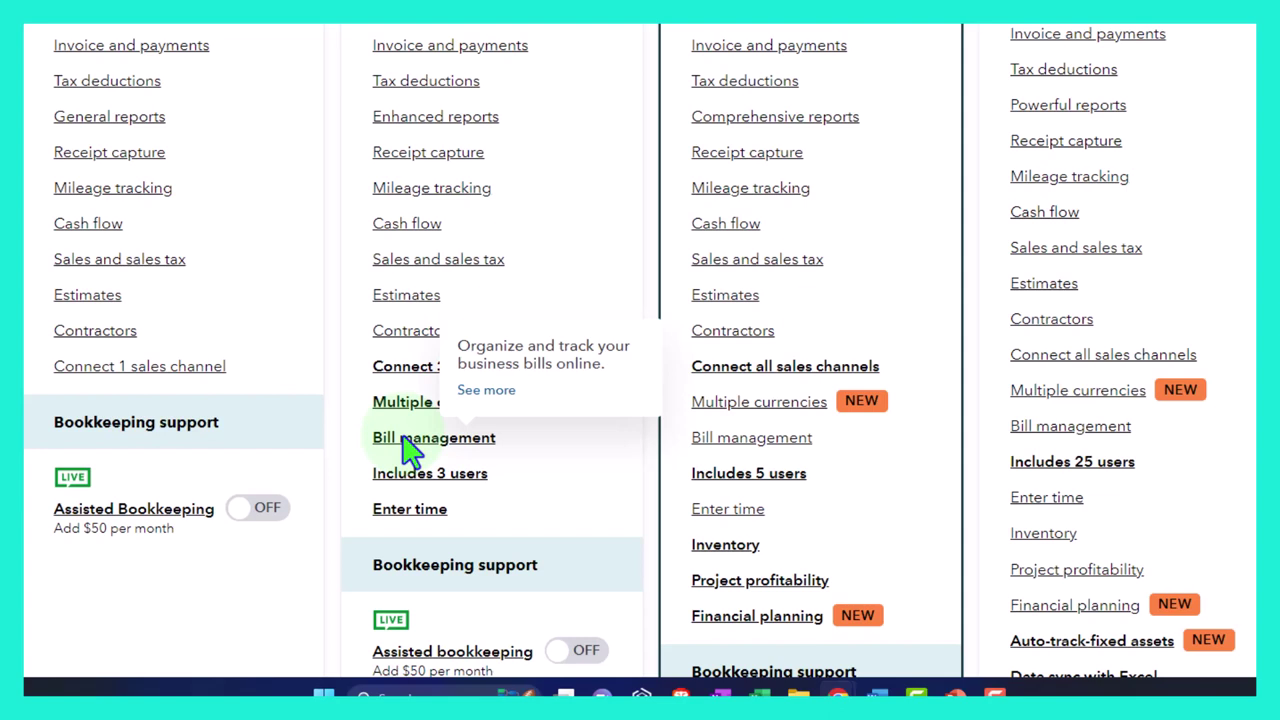
{"action": "mouse_move", "coordinate": [414, 532]}
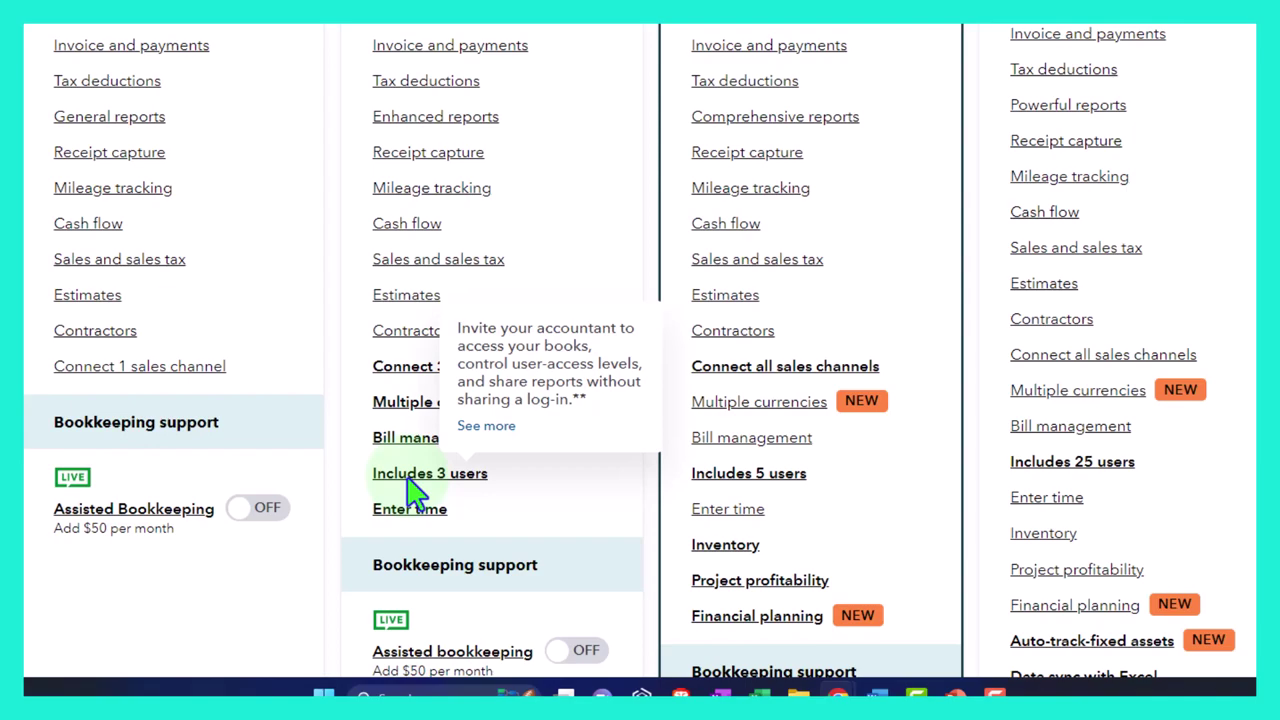
{"action": "scroll", "coordinate": [415, 490], "scroll_direction": "up", "scroll_amount": 5}
{"action": "scroll", "coordinate": [415, 490], "scroll_direction": "down", "scroll_amount": 5}
Examine the Plus plan's price and added features, including sales channels, inventory, project profitability and financial planning
{"action": "scroll", "coordinate": [809, 423], "scroll_direction": "up", "scroll_amount": 5}
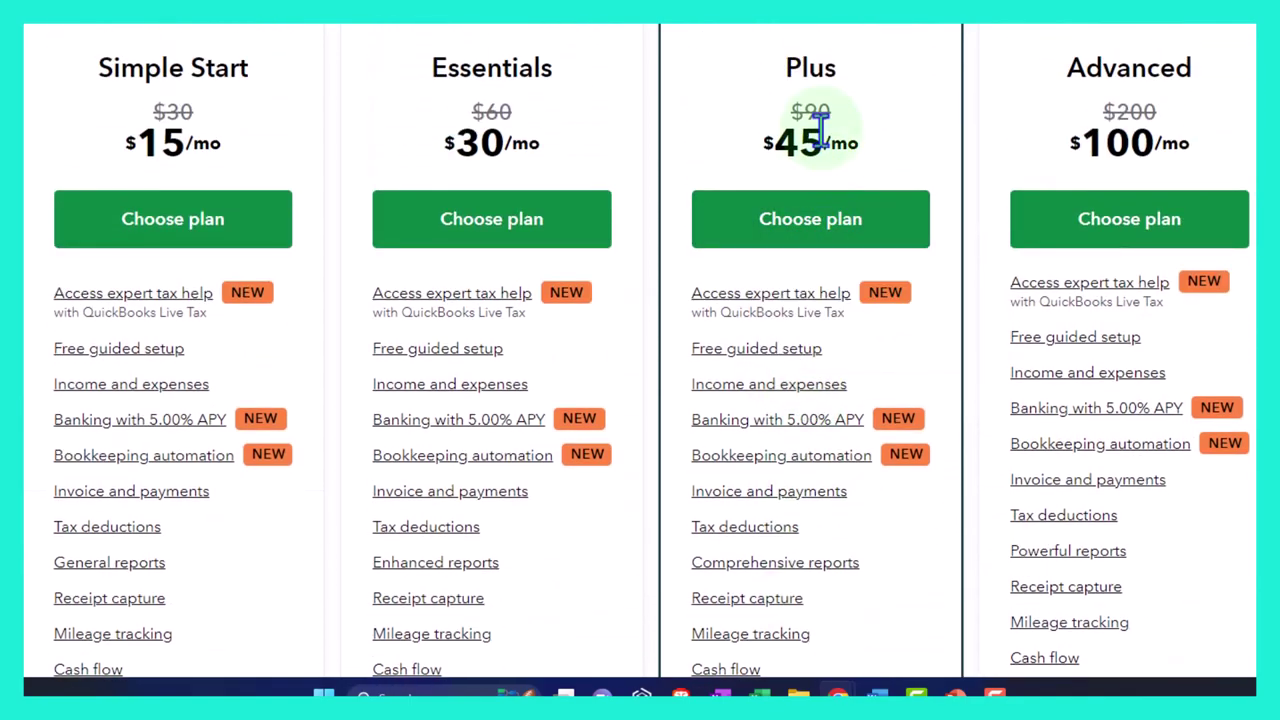
{"action": "scroll", "coordinate": [820, 126], "scroll_direction": "down", "scroll_amount": 6}
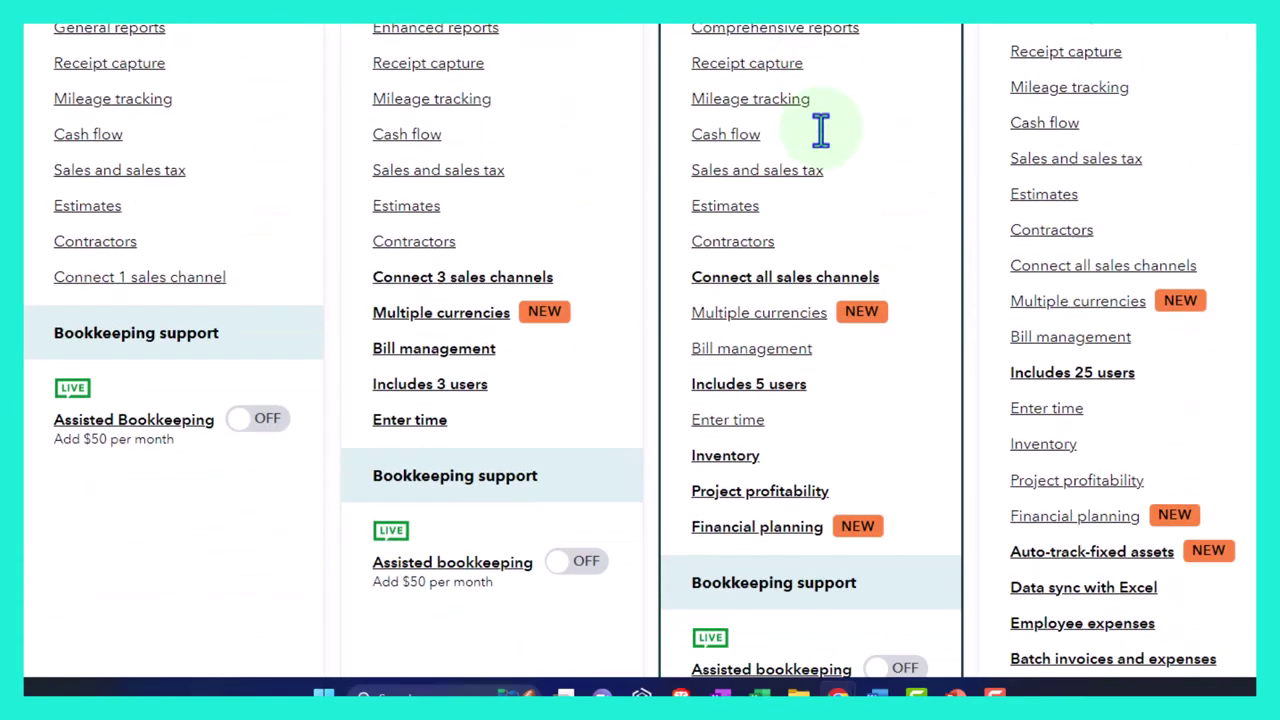
{"action": "mouse_move", "coordinate": [820, 402]}
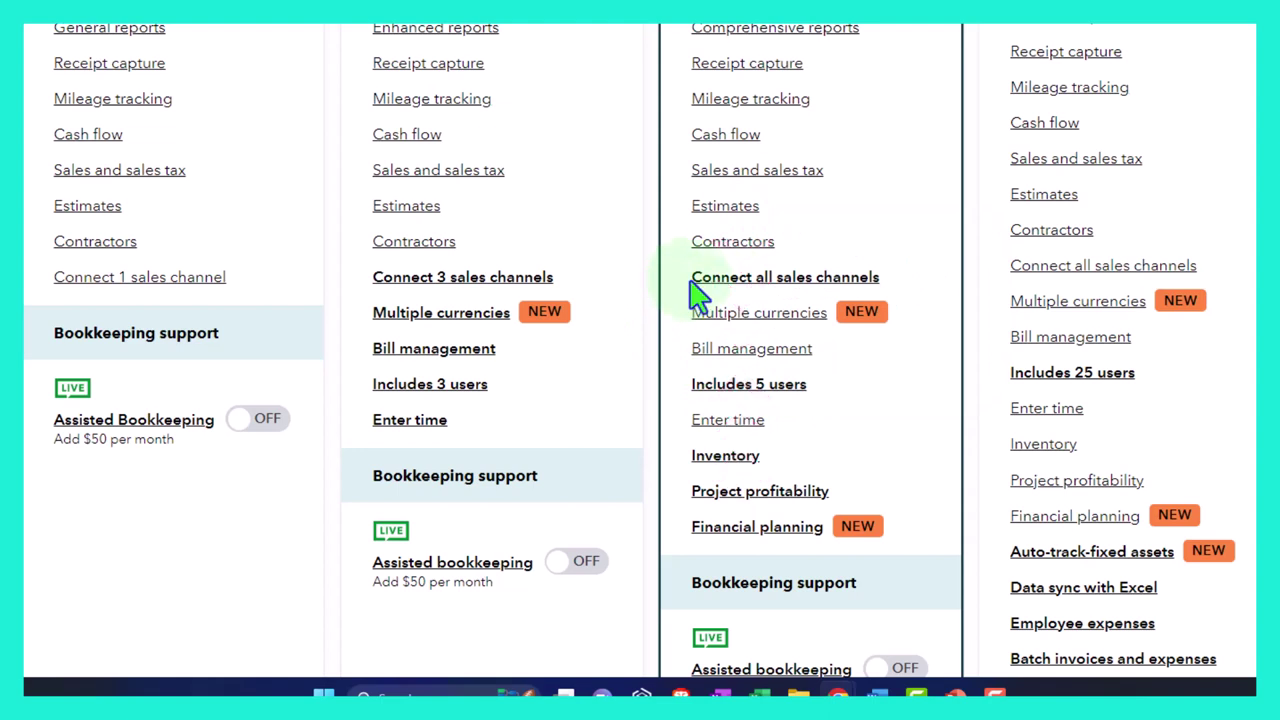
{"action": "mouse_move", "coordinate": [703, 296]}
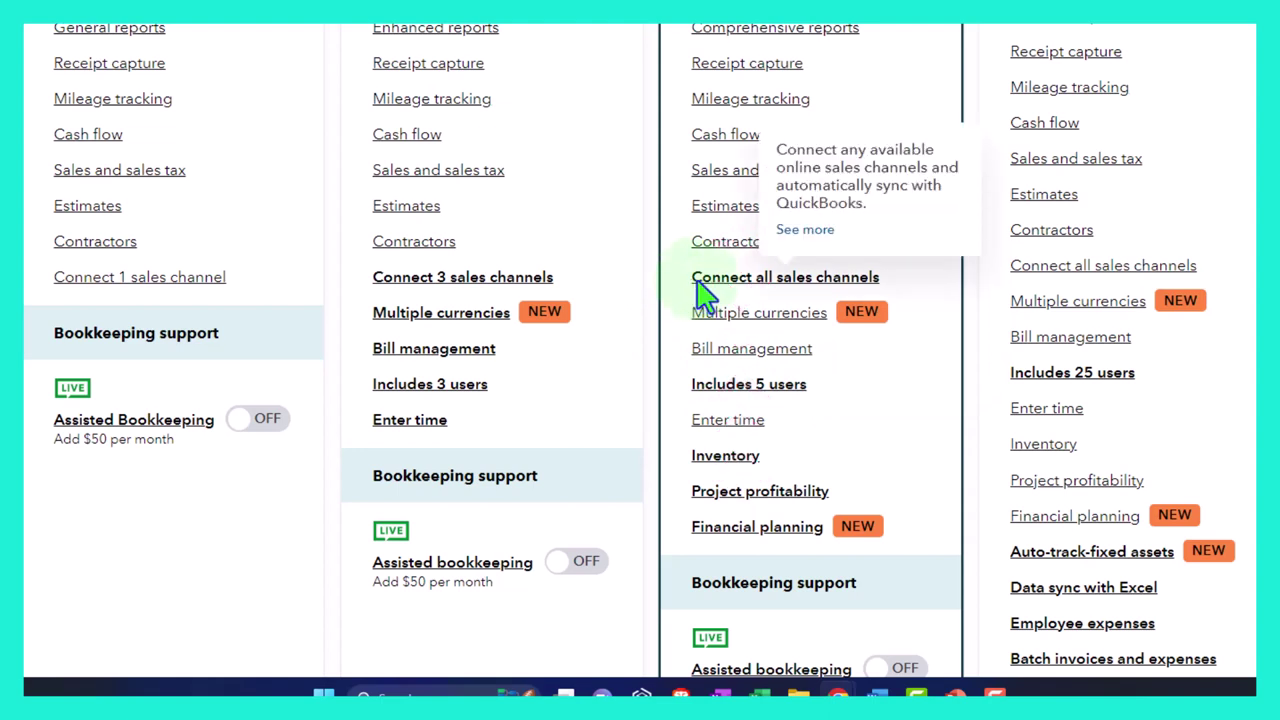
{"action": "mouse_move", "coordinate": [695, 466]}
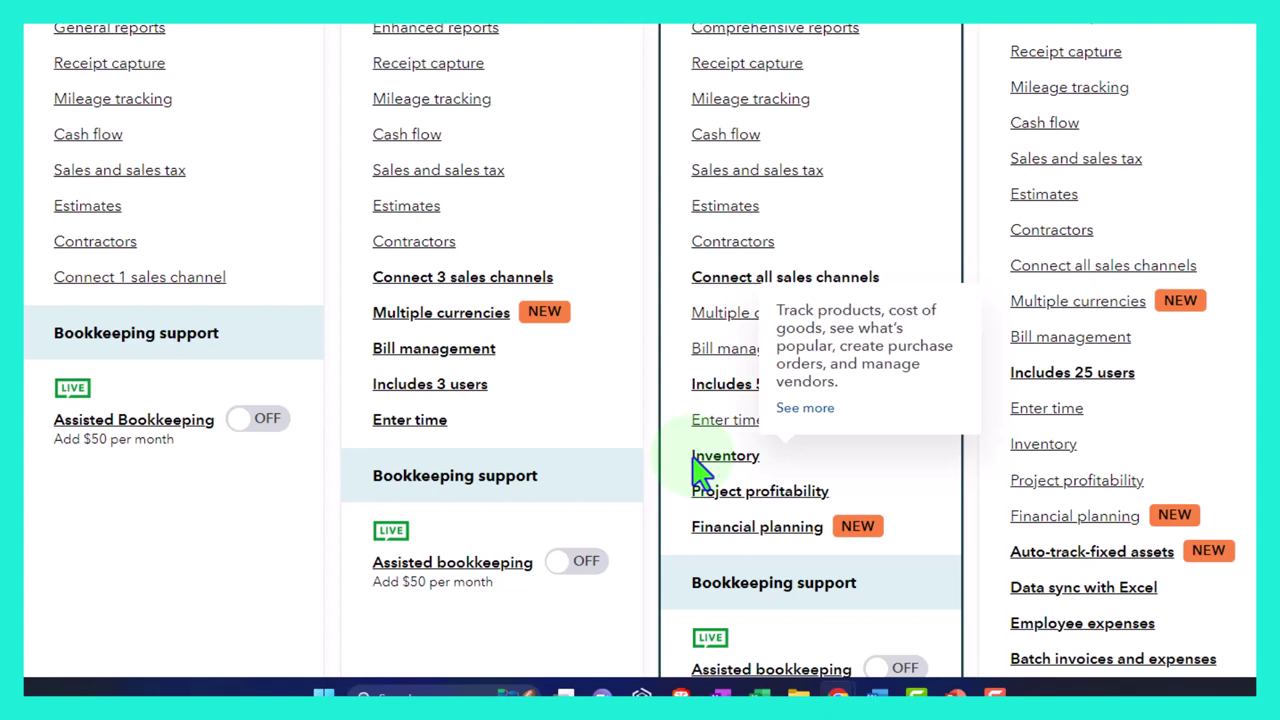
{"action": "mouse_move", "coordinate": [699, 500]}
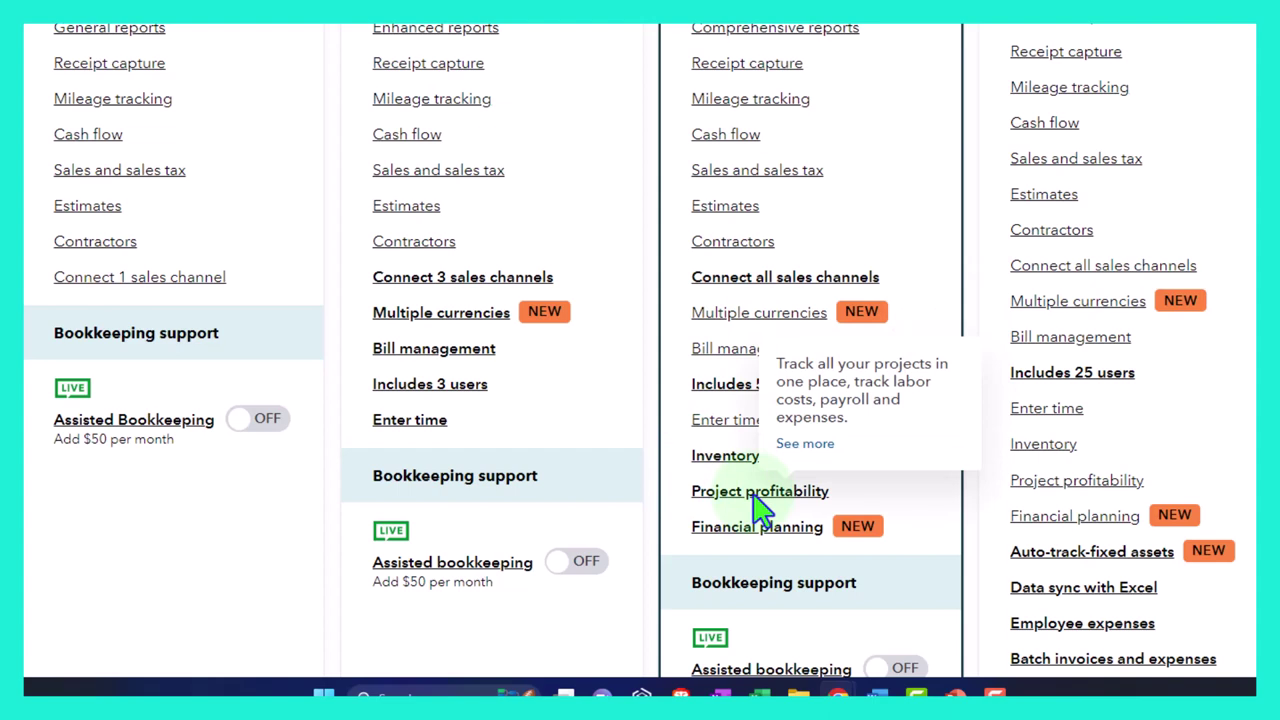
{"action": "mouse_move", "coordinate": [757, 538]}
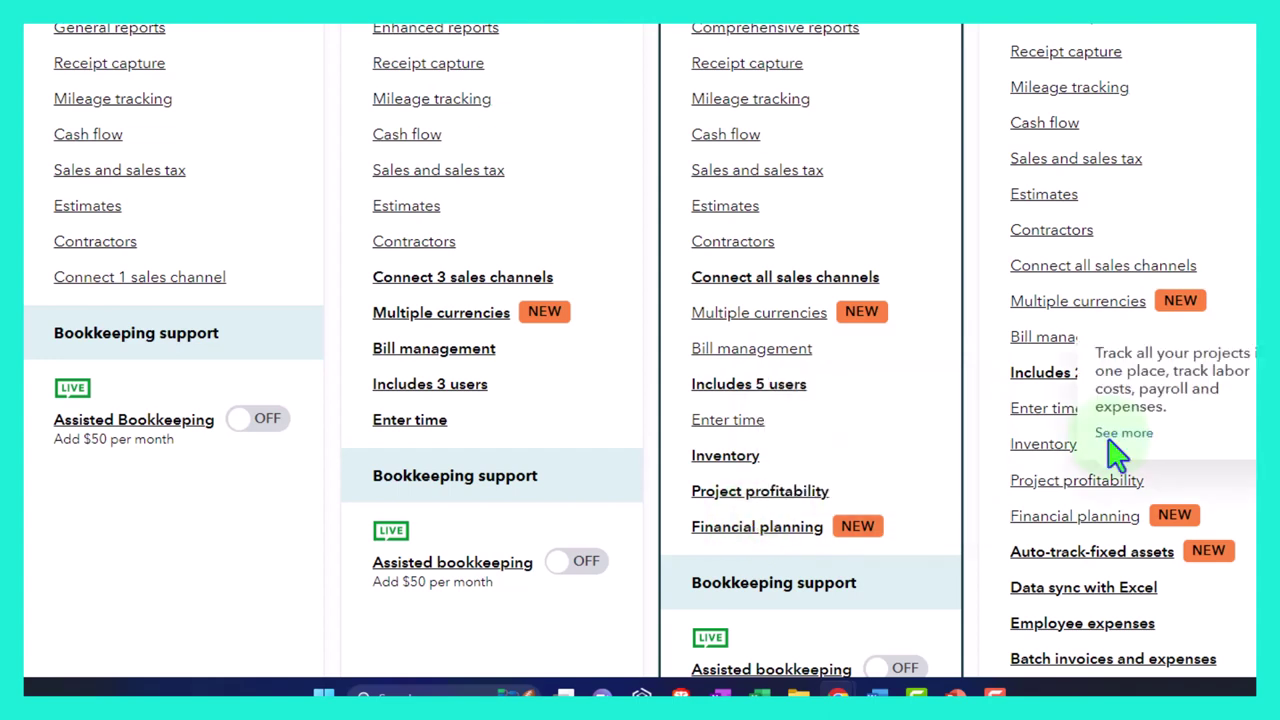
Examine the Advanced plan's price and exclusive features, from included users and fixed-asset tracking to custom access controls and data restoration
{"action": "scroll", "coordinate": [1100, 445], "scroll_direction": "up", "scroll_amount": 5}
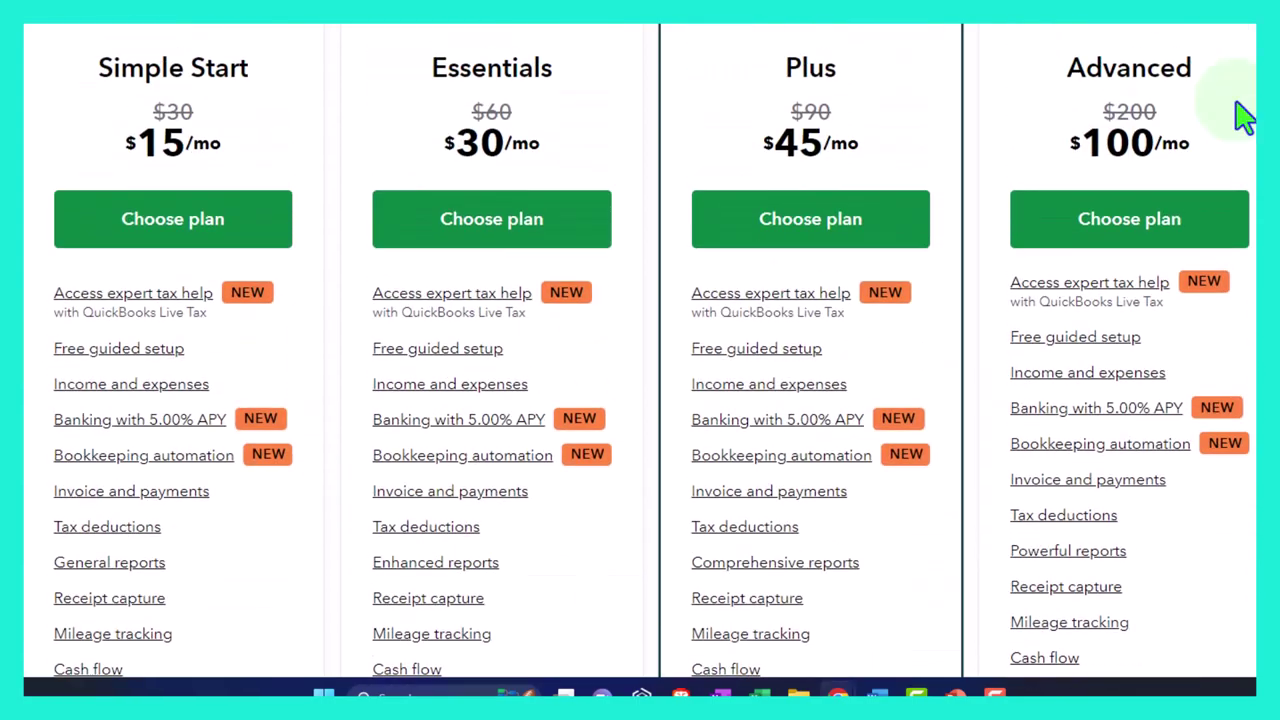
{"action": "scroll", "coordinate": [1237, 114], "scroll_direction": "down", "scroll_amount": 5}
{"action": "scroll", "coordinate": [1240, 118], "scroll_direction": "down", "scroll_amount": 3}
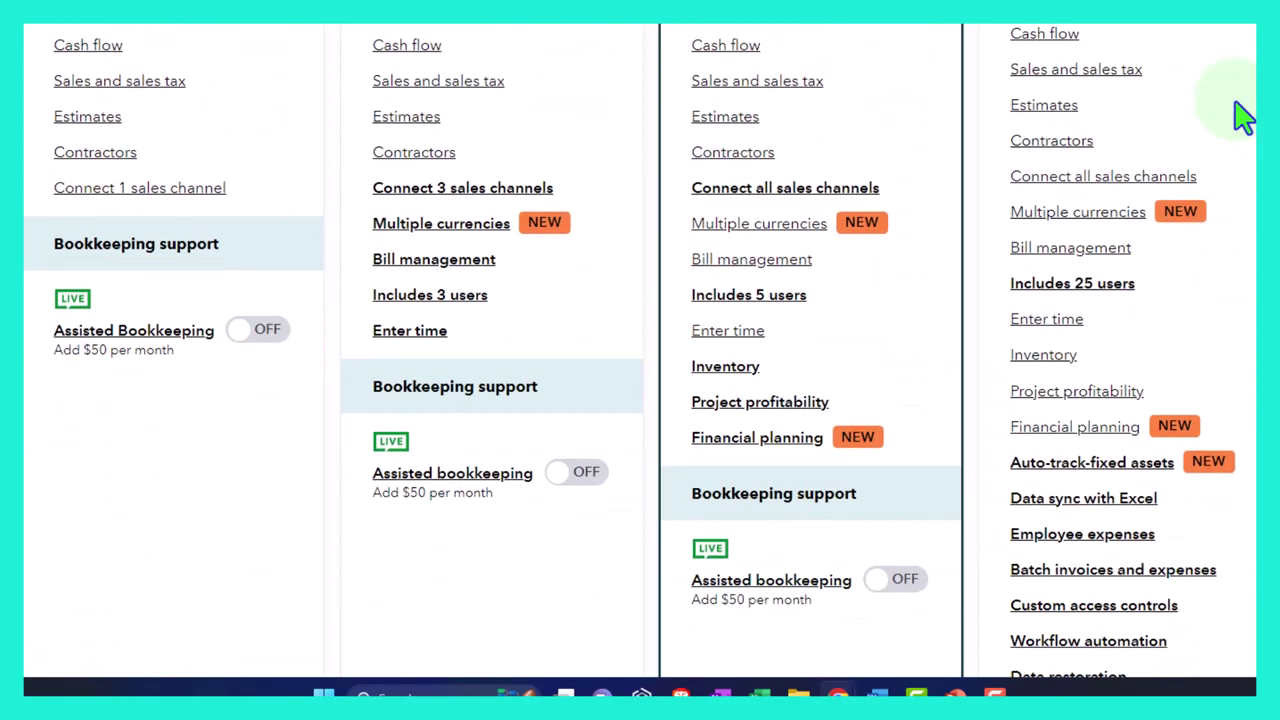
{"action": "mouse_move", "coordinate": [1134, 214]}
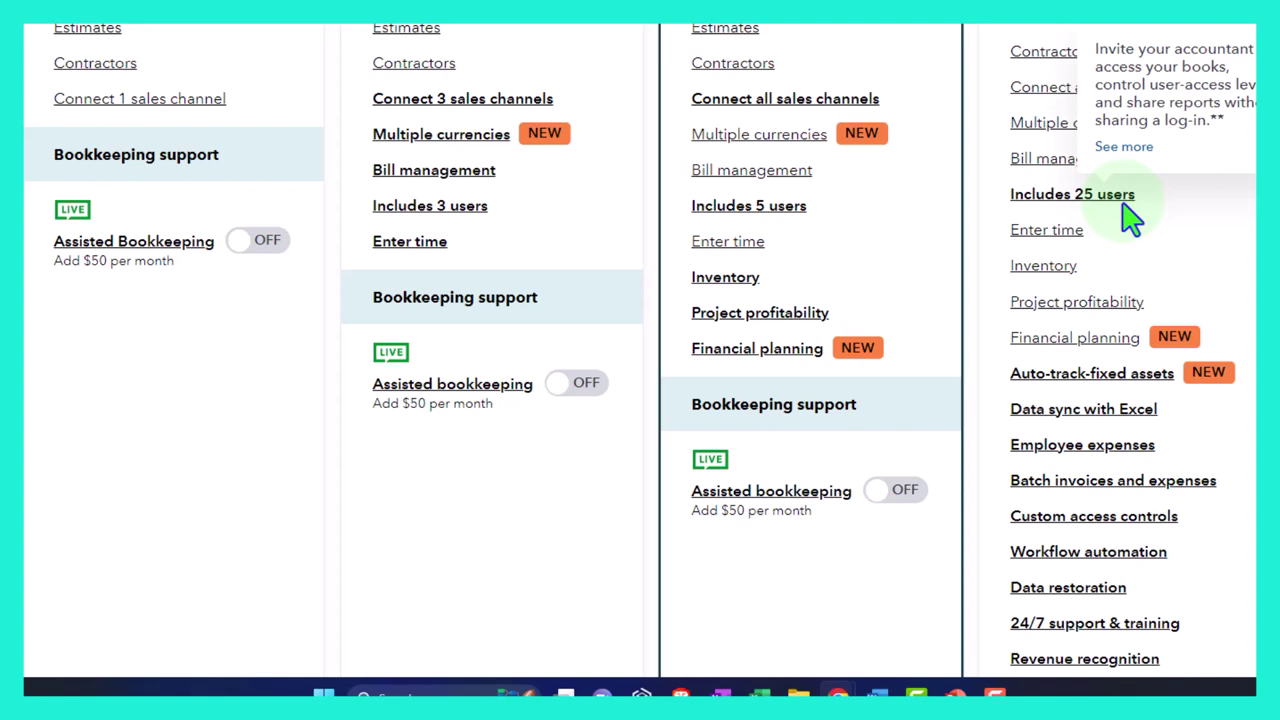
{"action": "scroll", "coordinate": [1130, 215], "scroll_direction": "down", "scroll_amount": 2}
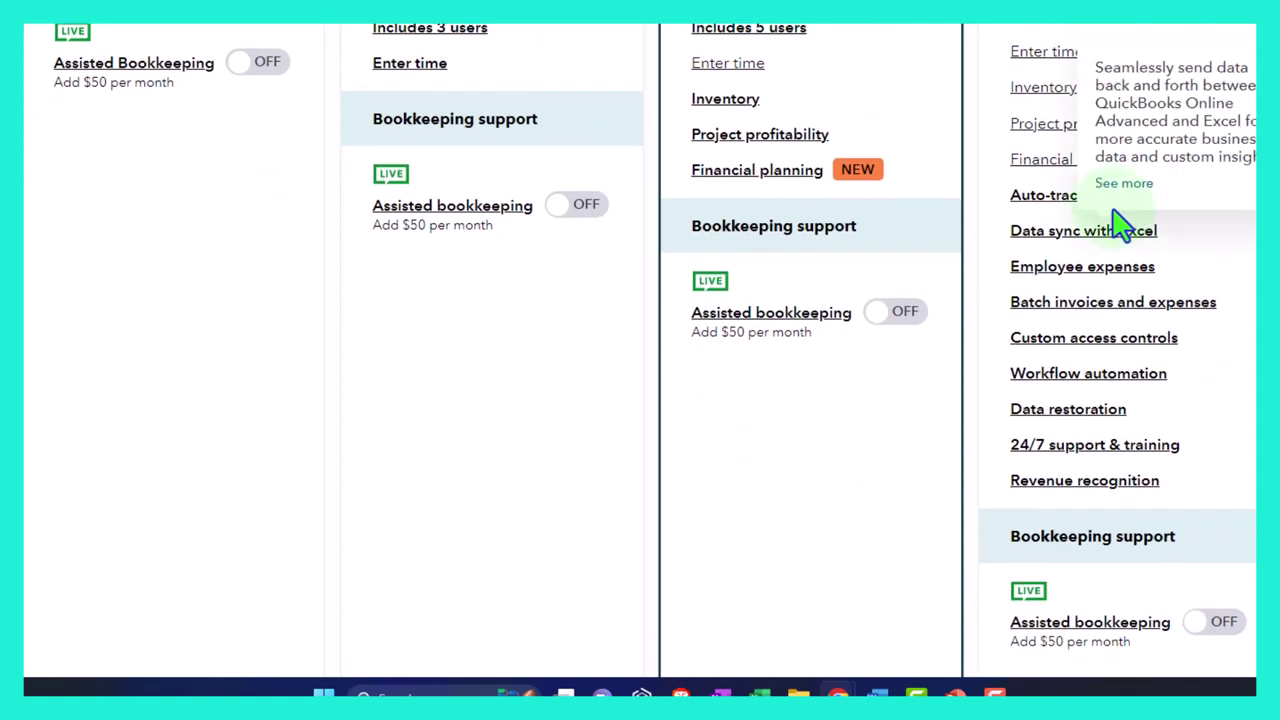
{"action": "mouse_move", "coordinate": [1190, 212]}
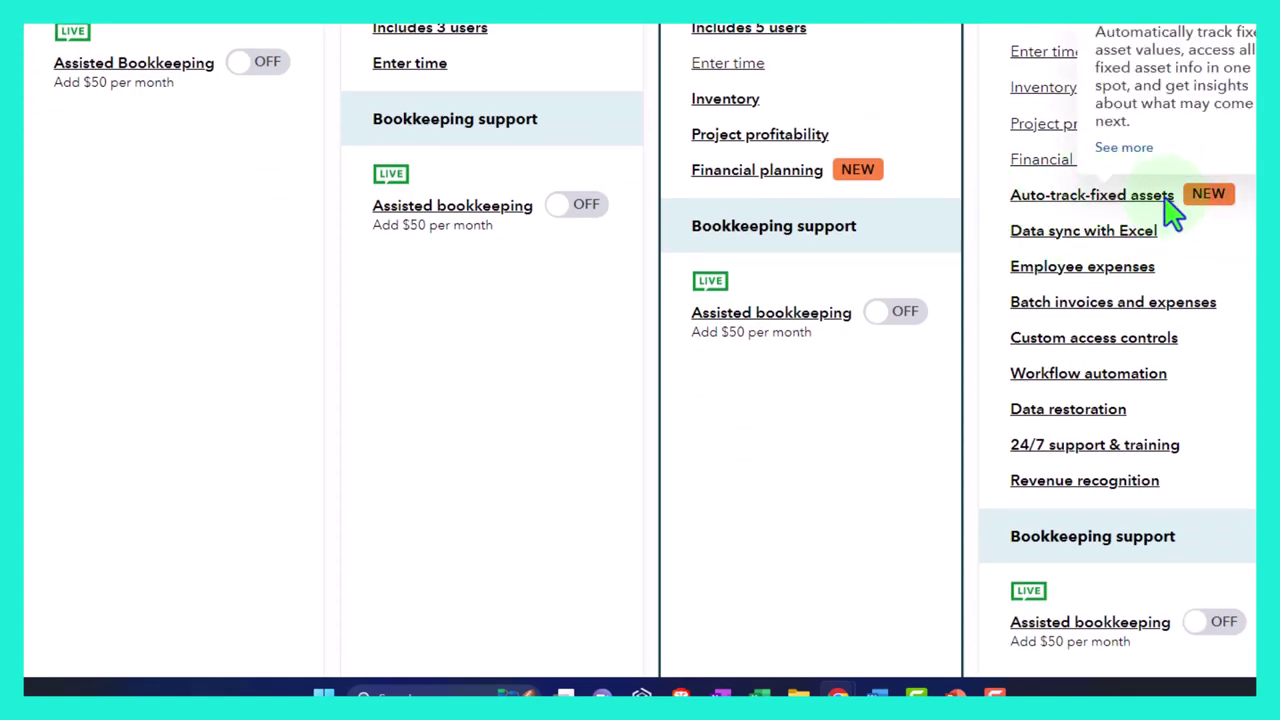
{"action": "mouse_move", "coordinate": [1163, 243]}
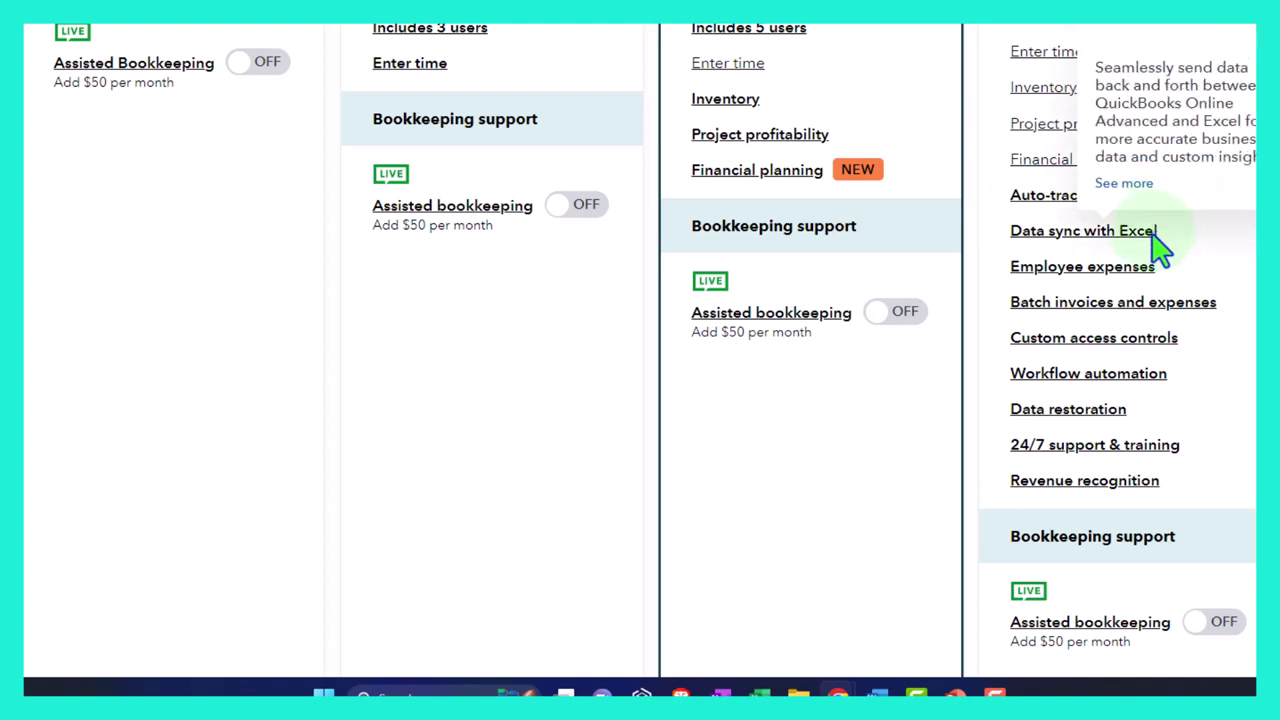
{"action": "mouse_move", "coordinate": [1143, 277]}
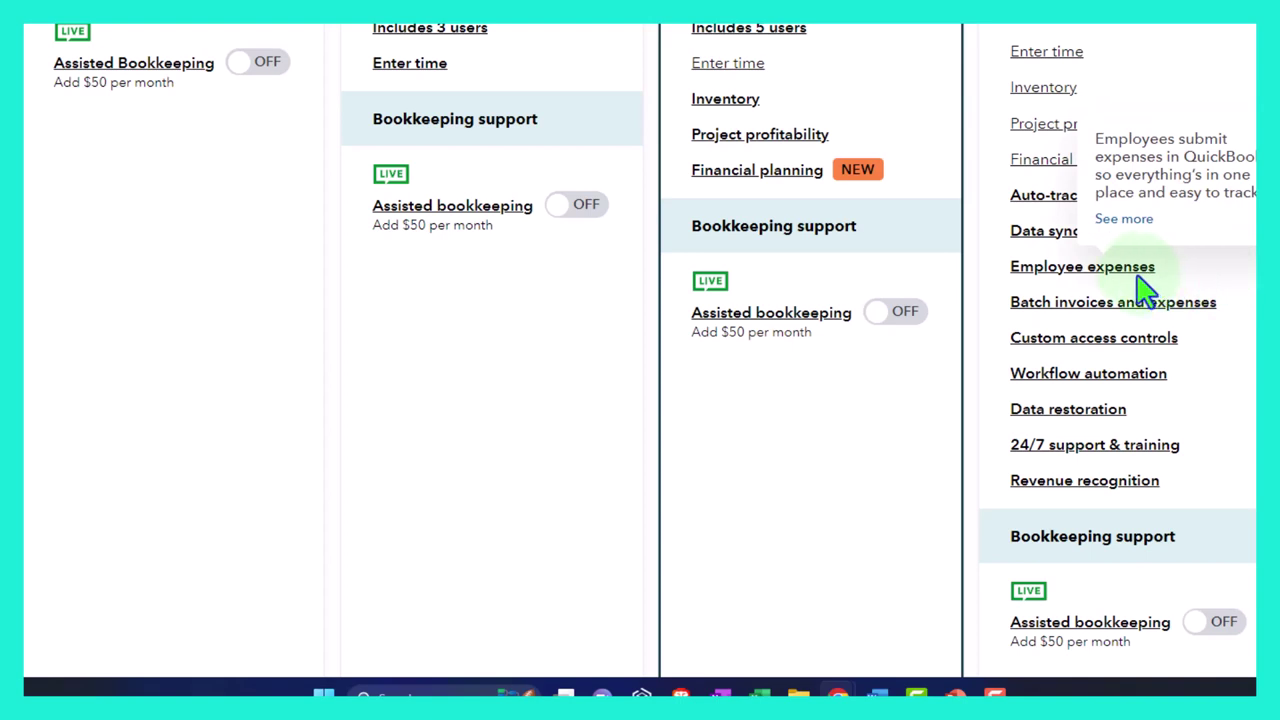
{"action": "mouse_move", "coordinate": [1140, 300]}
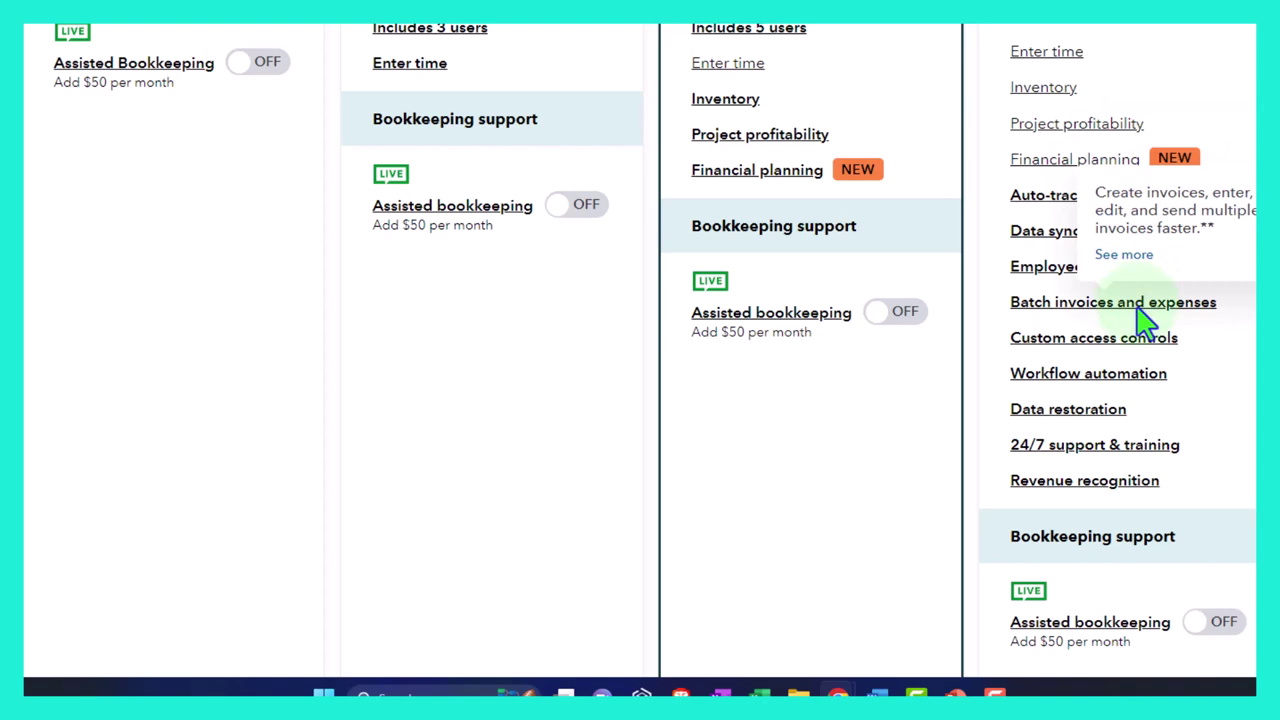
{"action": "mouse_move", "coordinate": [1136, 331]}
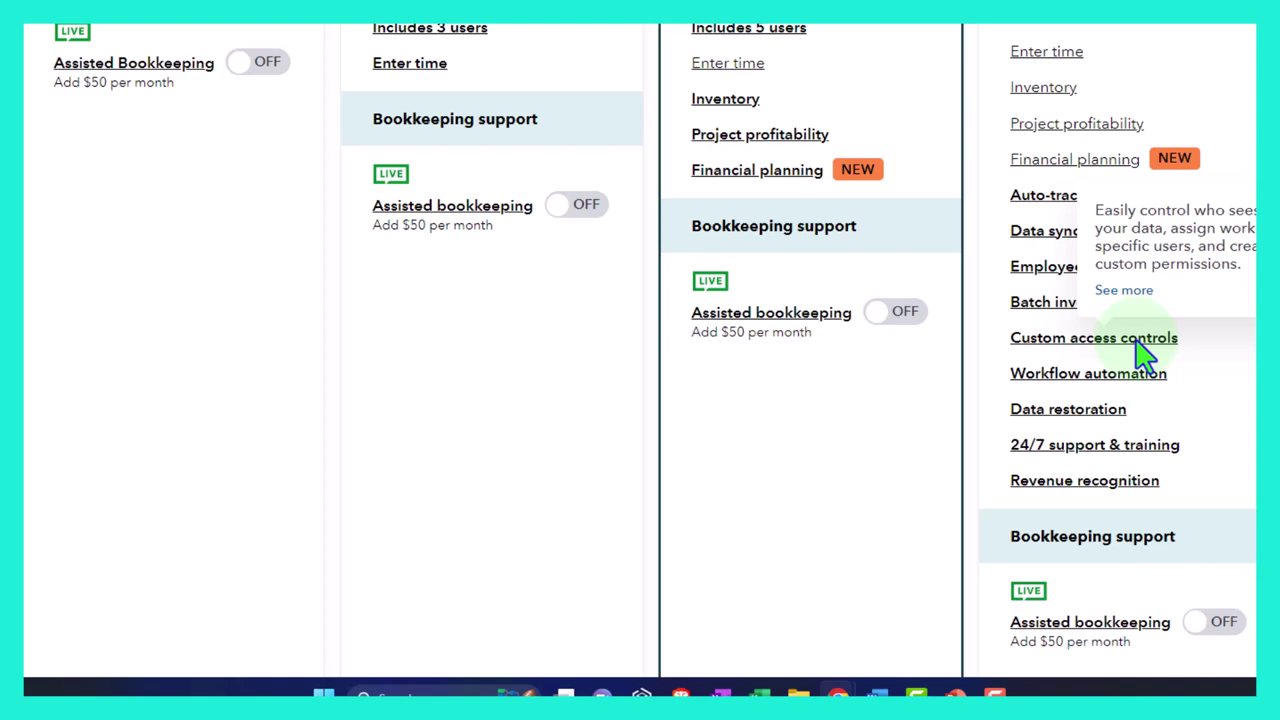
{"action": "left_click", "coordinate": [1145, 350]}
{"action": "left_click", "coordinate": [1117, 413]}
{"action": "left_click", "coordinate": [1117, 448]}
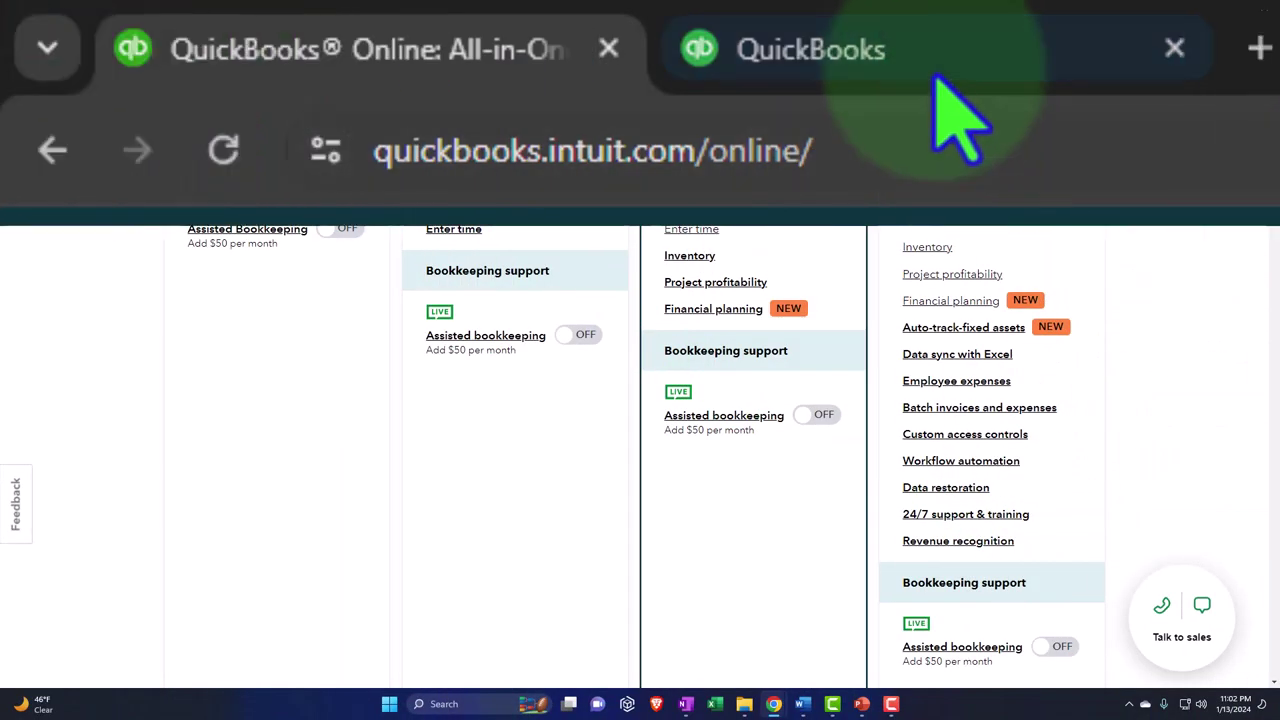
Switch to the Get Great Guitars 2024 company file, review its settings options, and return to the Manage users page
{"action": "left_click", "coordinate": [940, 80]}
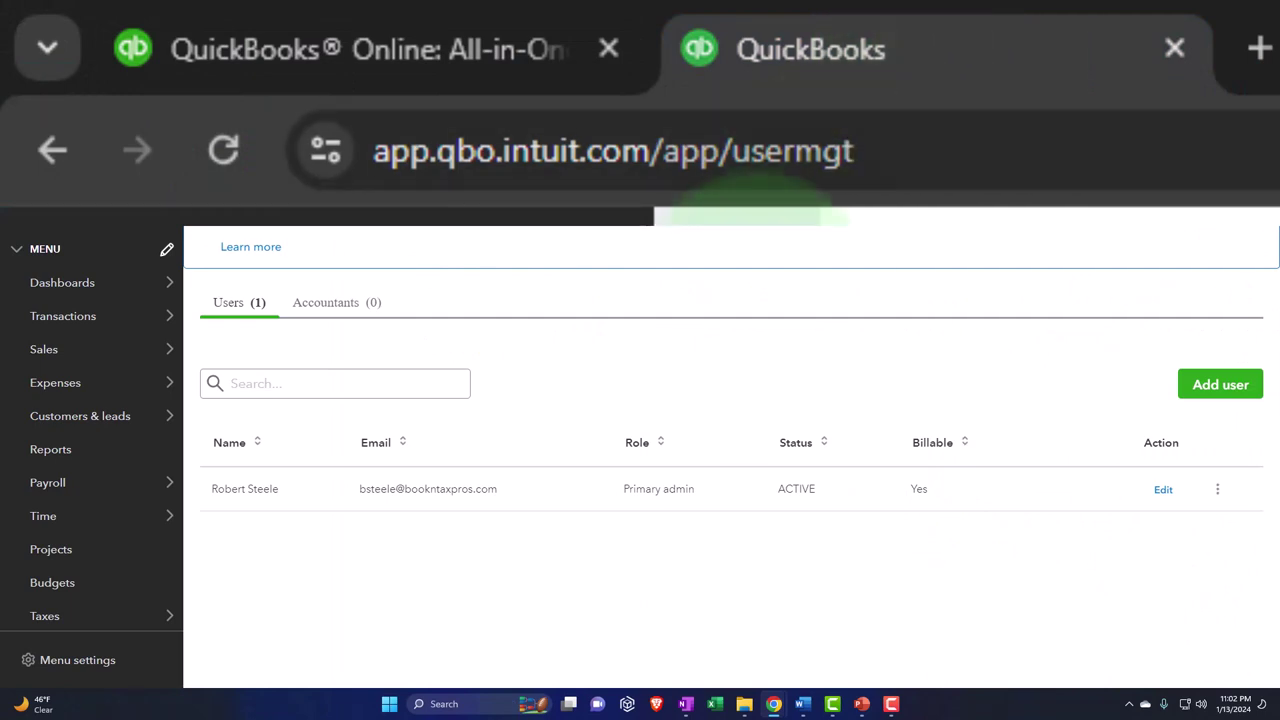
{"action": "left_click", "coordinate": [1210, 84]}
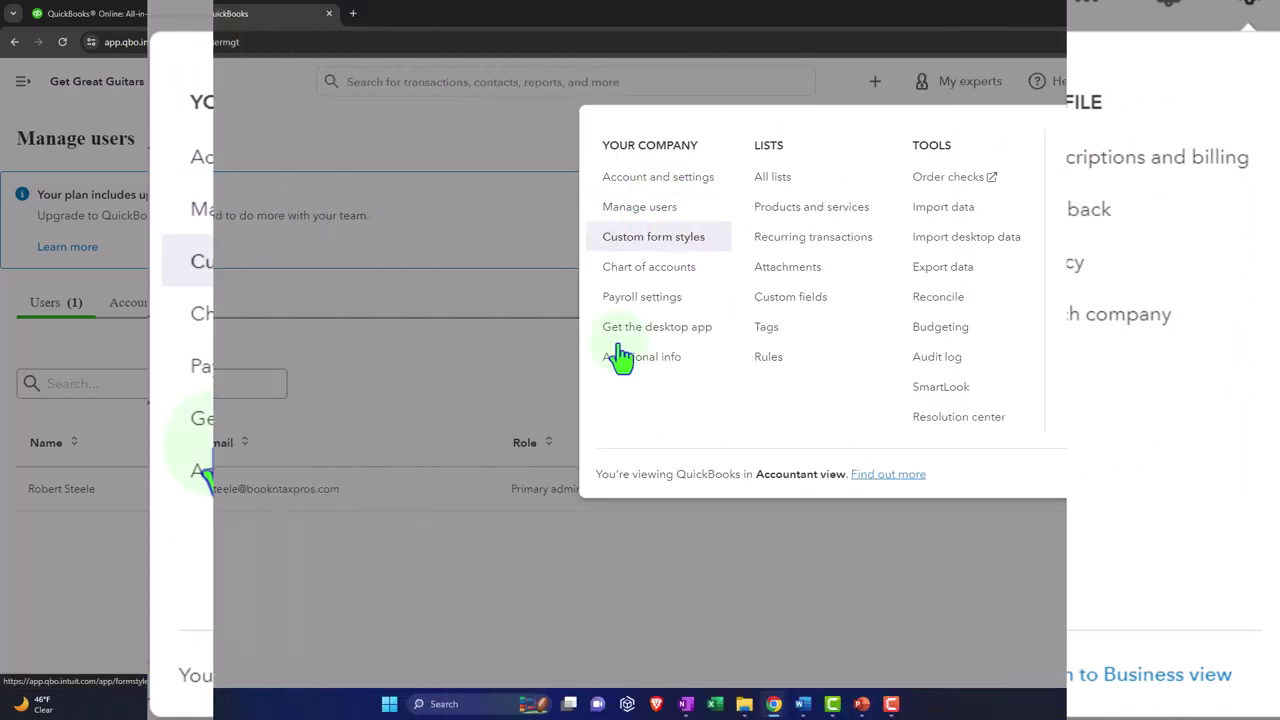
{"action": "left_click", "coordinate": [502, 591]}
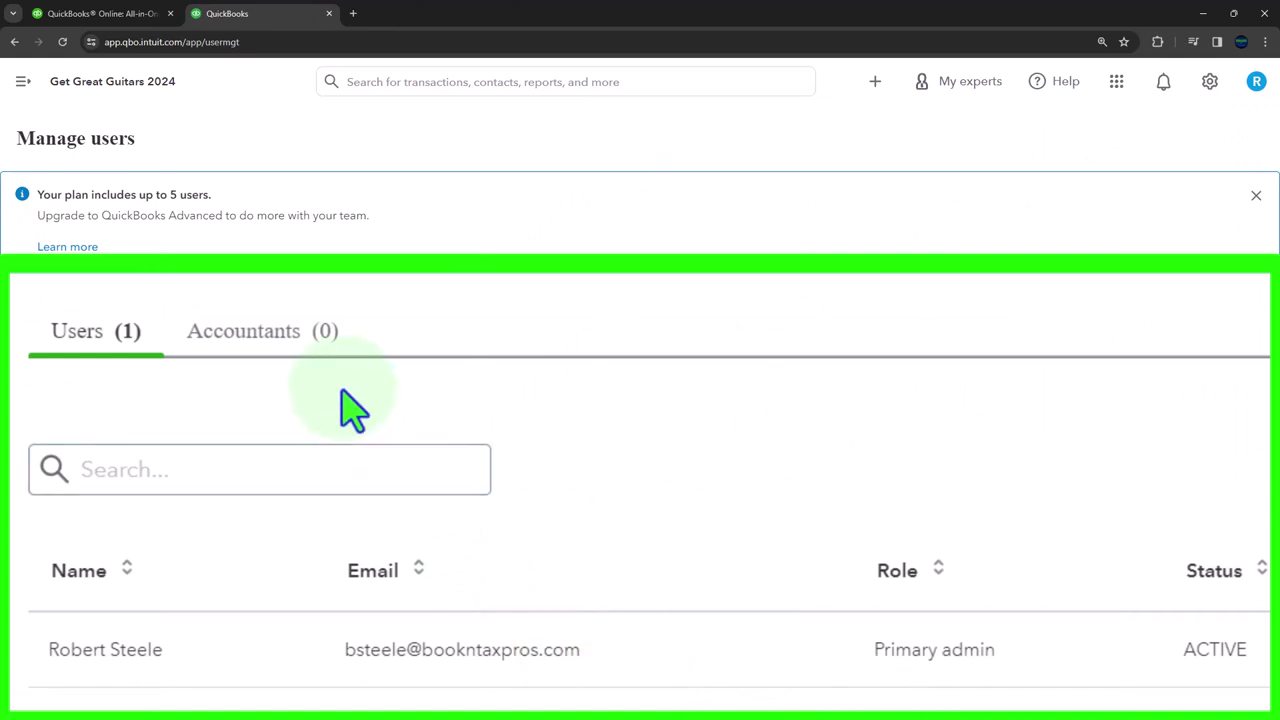
Show the Accountants list under Manage users and examine the accountant invitation form and the option to find a pro
{"action": "left_click", "coordinate": [160, 318]}
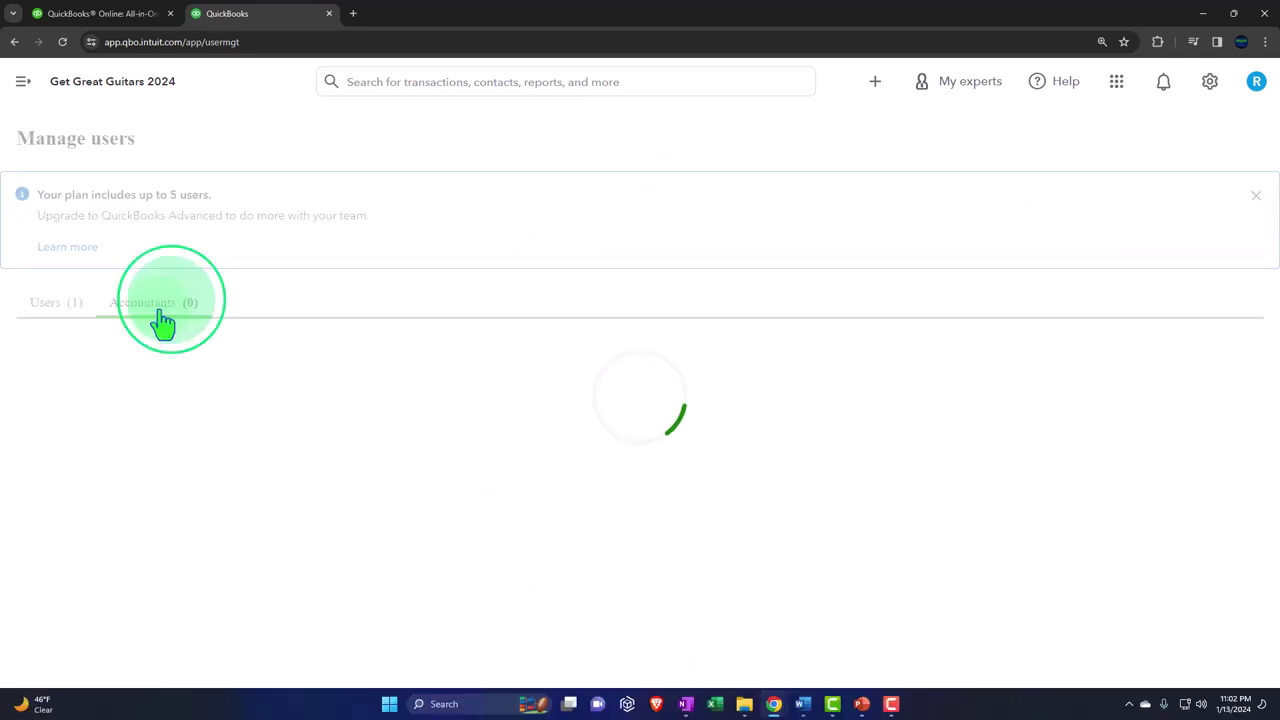
{"action": "scroll", "coordinate": [267, 407], "scroll_direction": "down", "scroll_amount": 5}
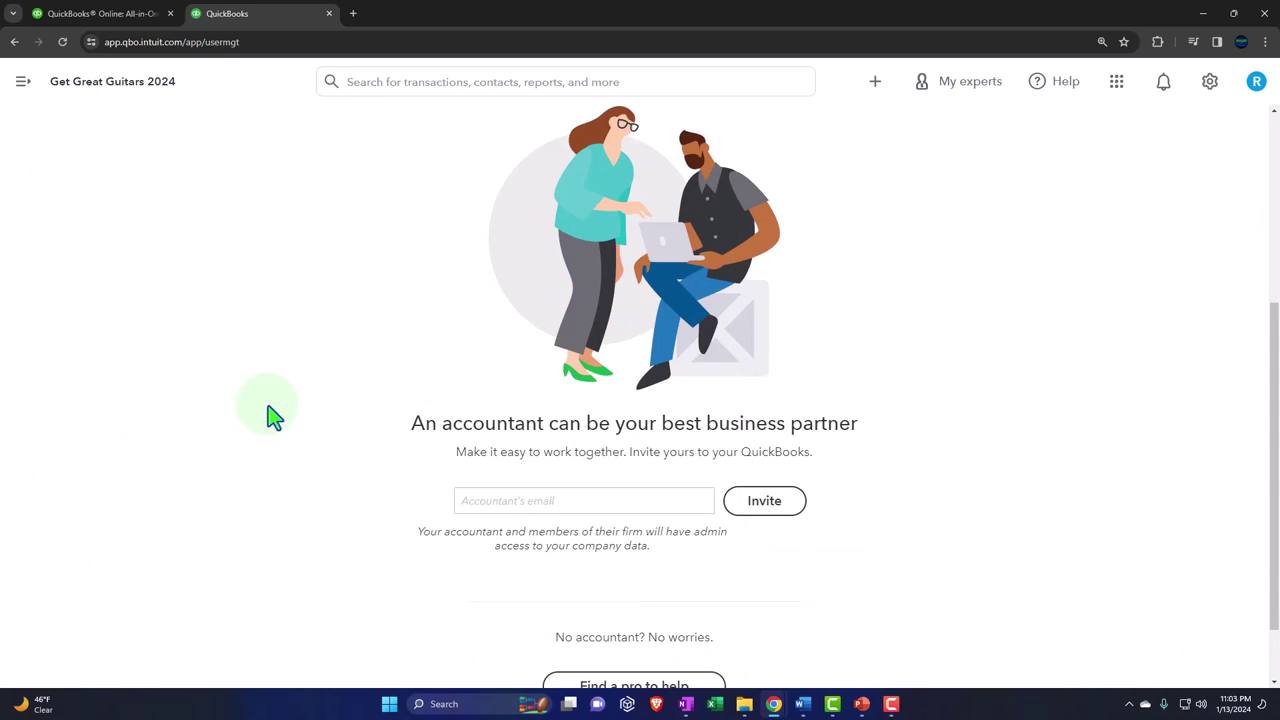
{"action": "scroll", "coordinate": [272, 415], "scroll_direction": "up", "scroll_amount": 5}
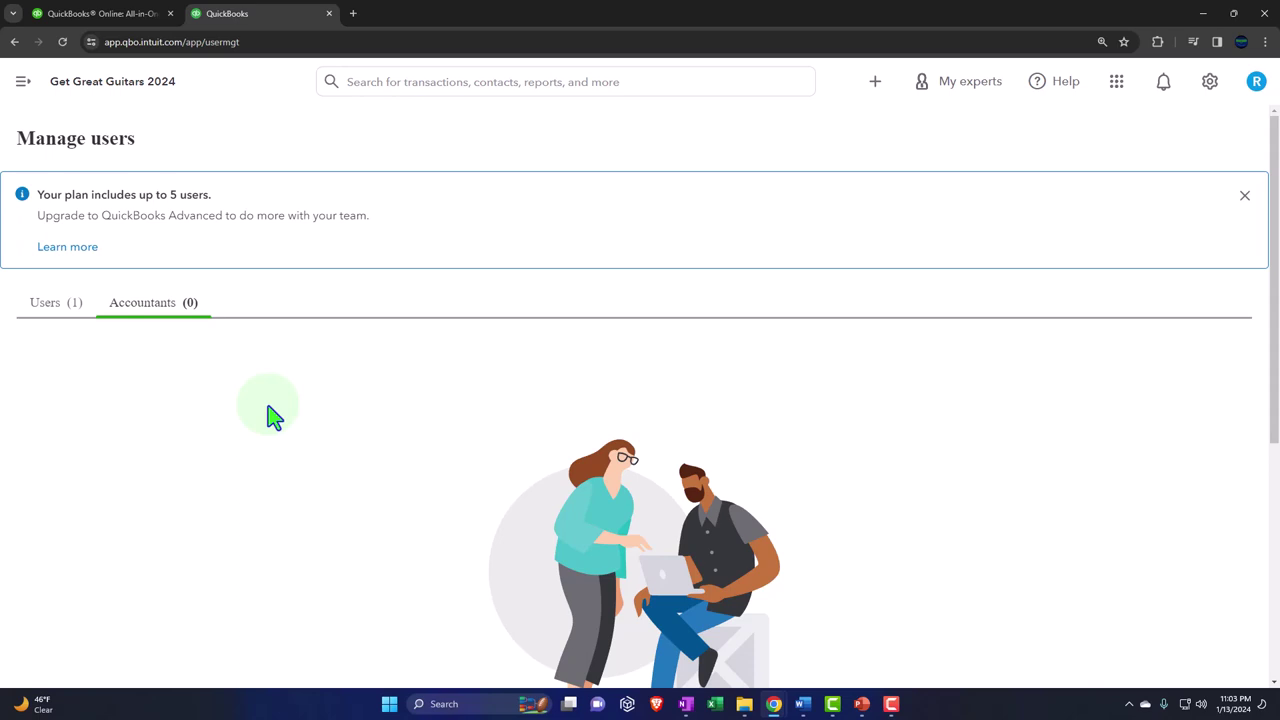
{"action": "scroll", "coordinate": [271, 414], "scroll_direction": "down", "scroll_amount": 5}
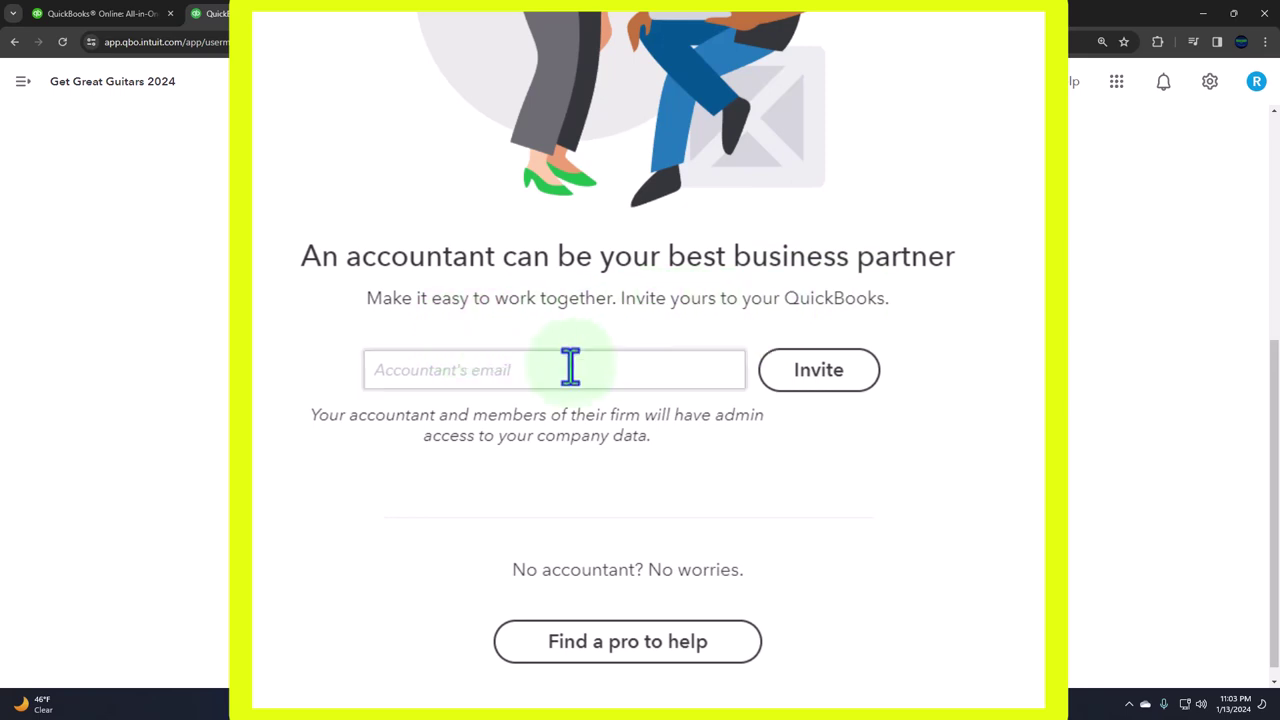
{"action": "left_click", "coordinate": [417, 390]}
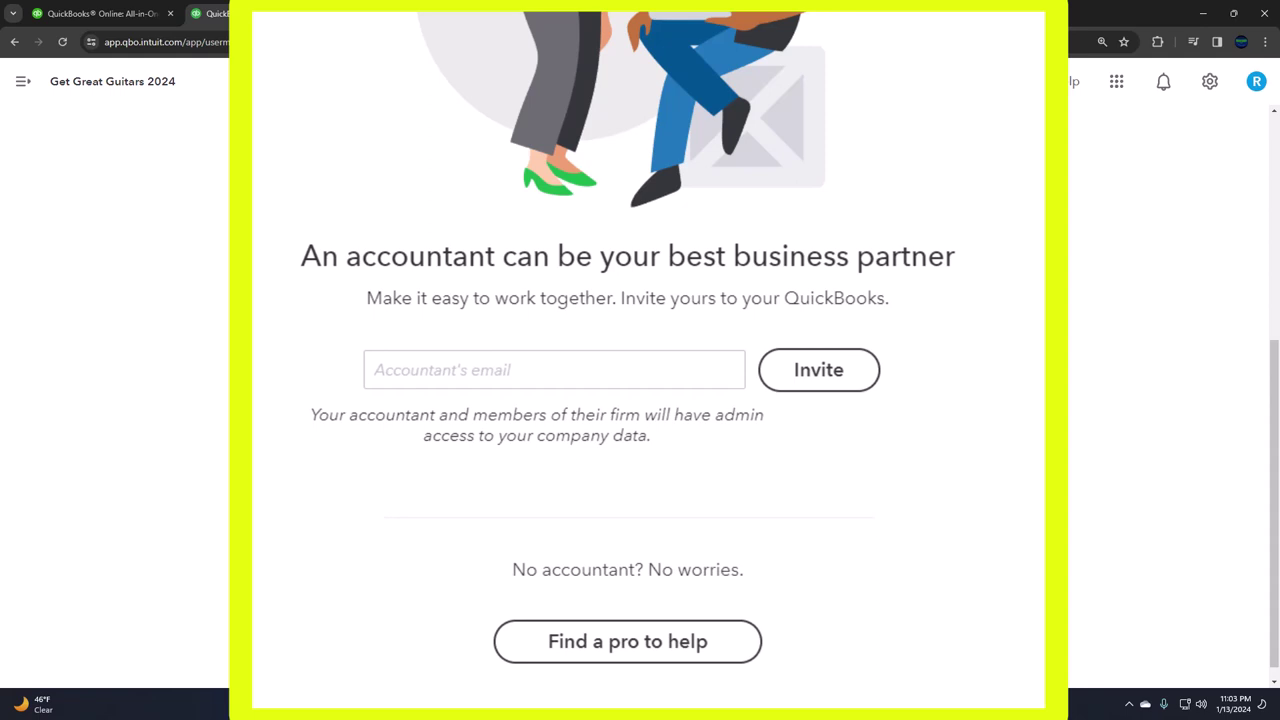
{"action": "left_click", "coordinate": [439, 372]}
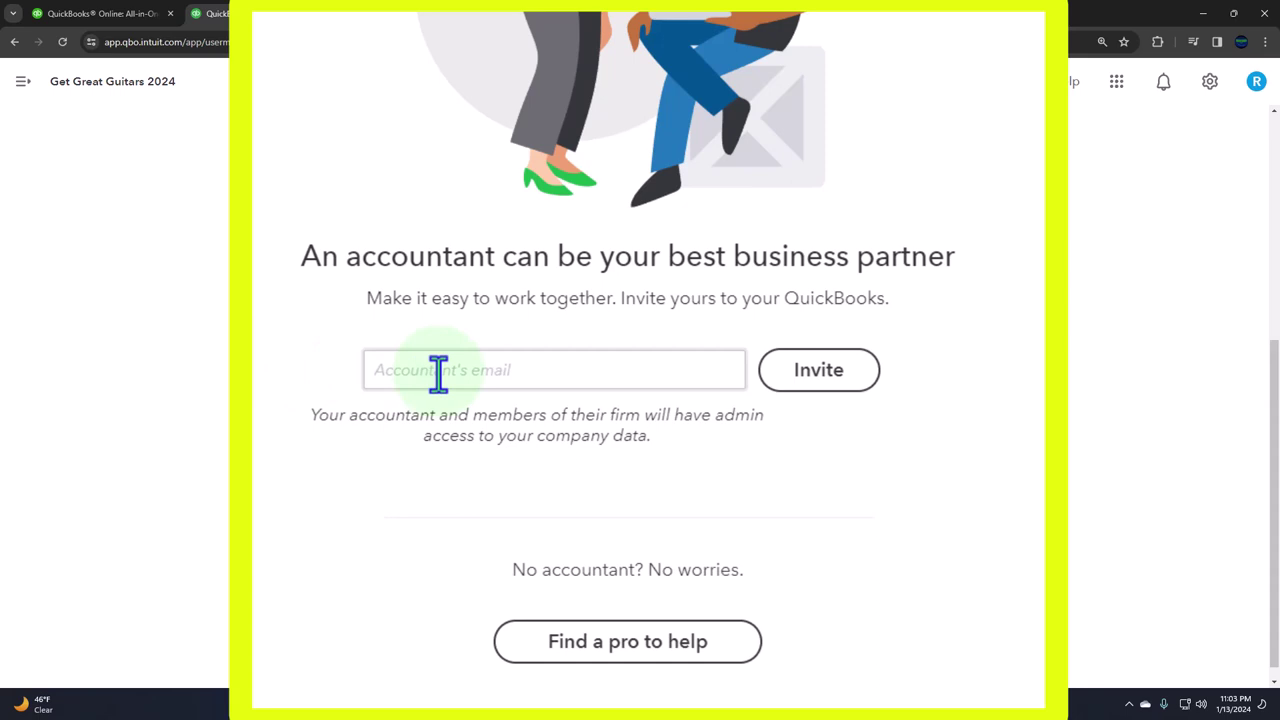
{"action": "scroll", "coordinate": [439, 372], "scroll_direction": "down", "scroll_amount": 1}
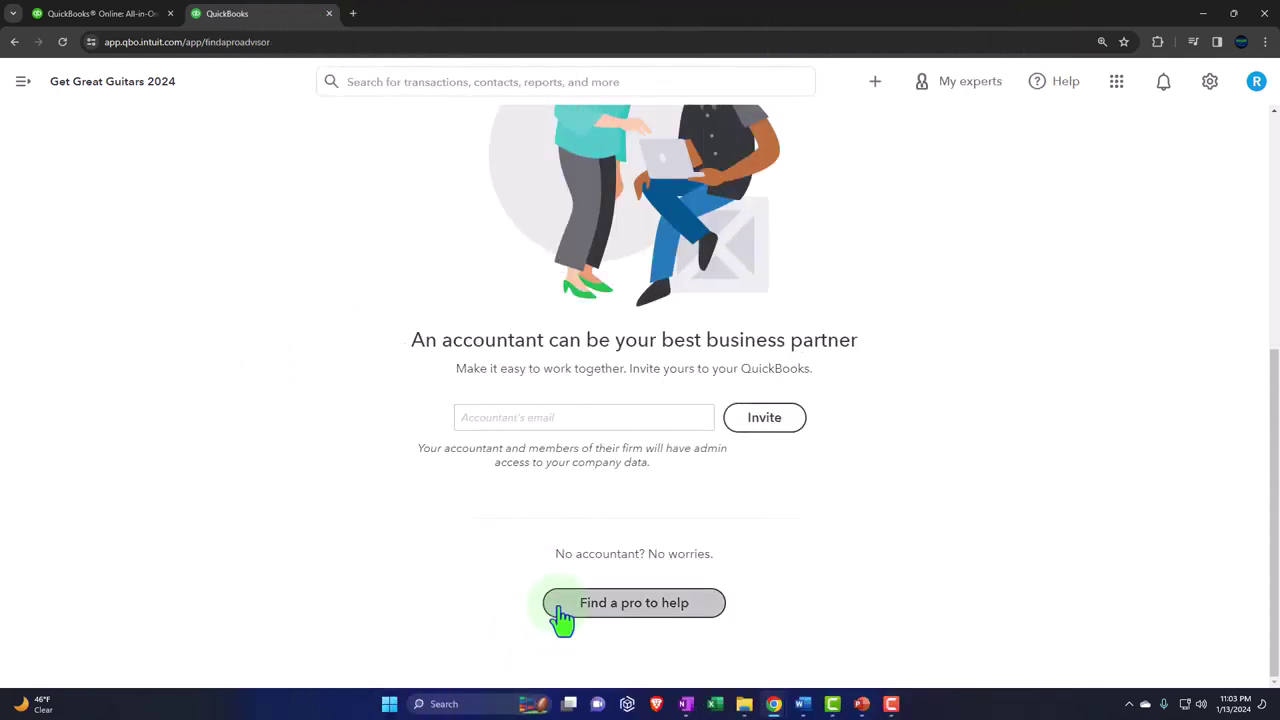
Open the search for a pro to help and look through the industries offered in the Find a ProAdvisor filters
{"action": "left_click", "coordinate": [560, 615]}
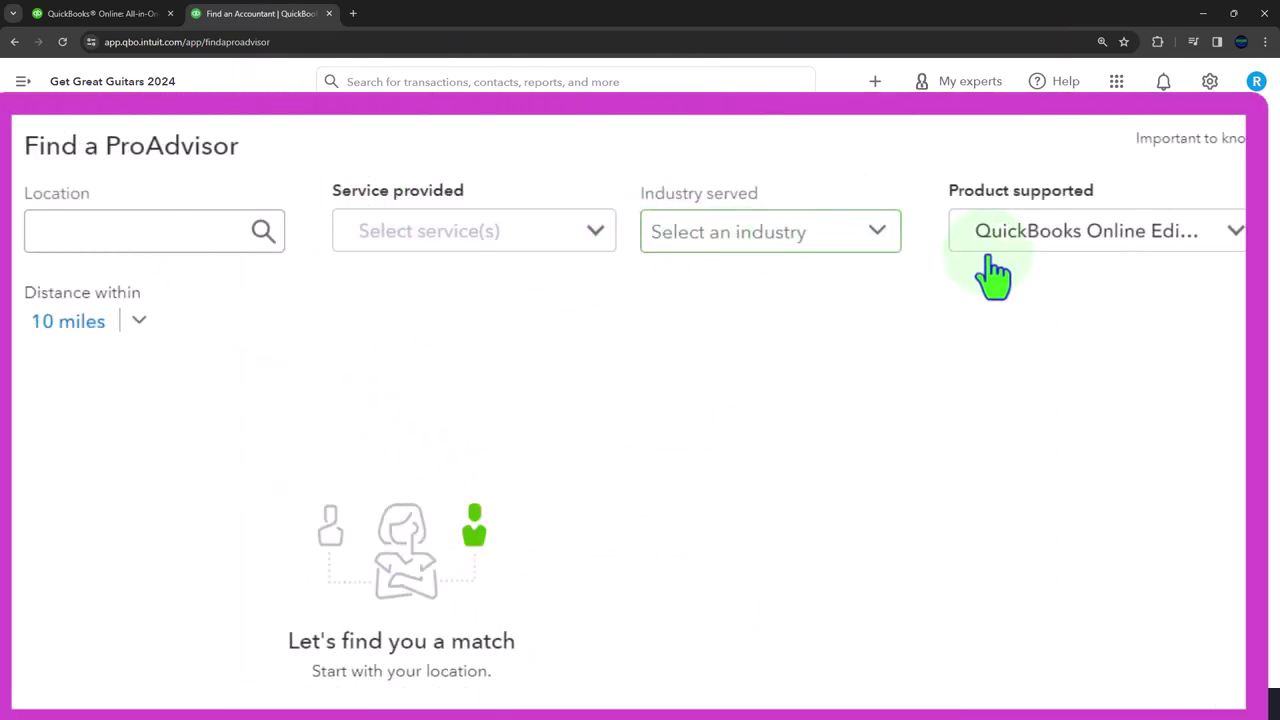
{"action": "left_click", "coordinate": [880, 238]}
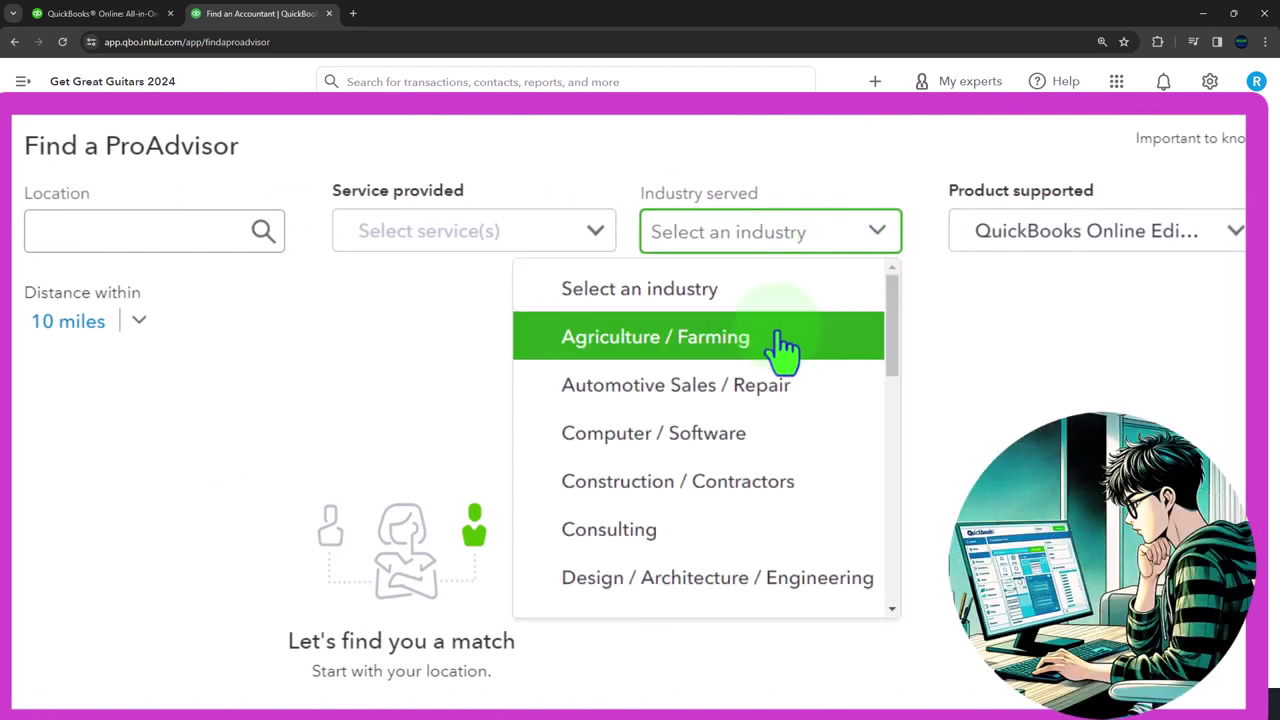
{"action": "left_click", "coordinate": [1085, 383]}
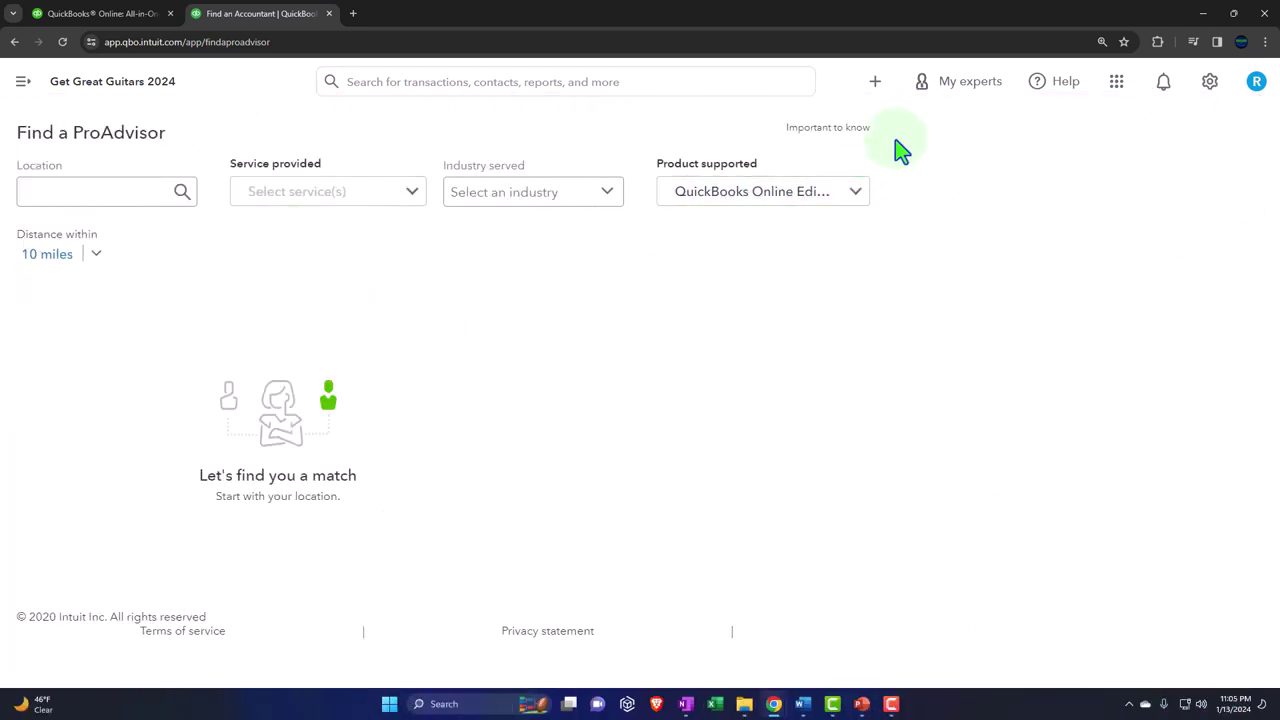
Return to the Manage users page and show its Users list
{"action": "left_click", "coordinate": [1203, 88]}
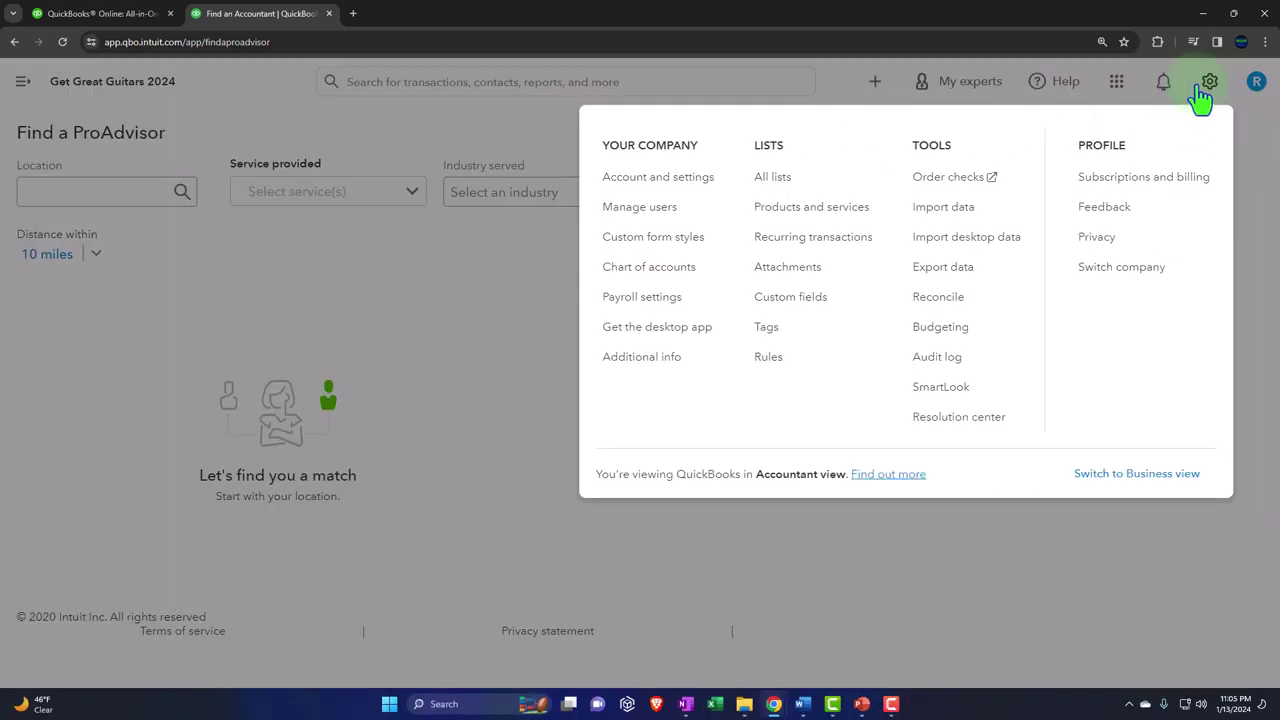
{"action": "left_click", "coordinate": [650, 212]}
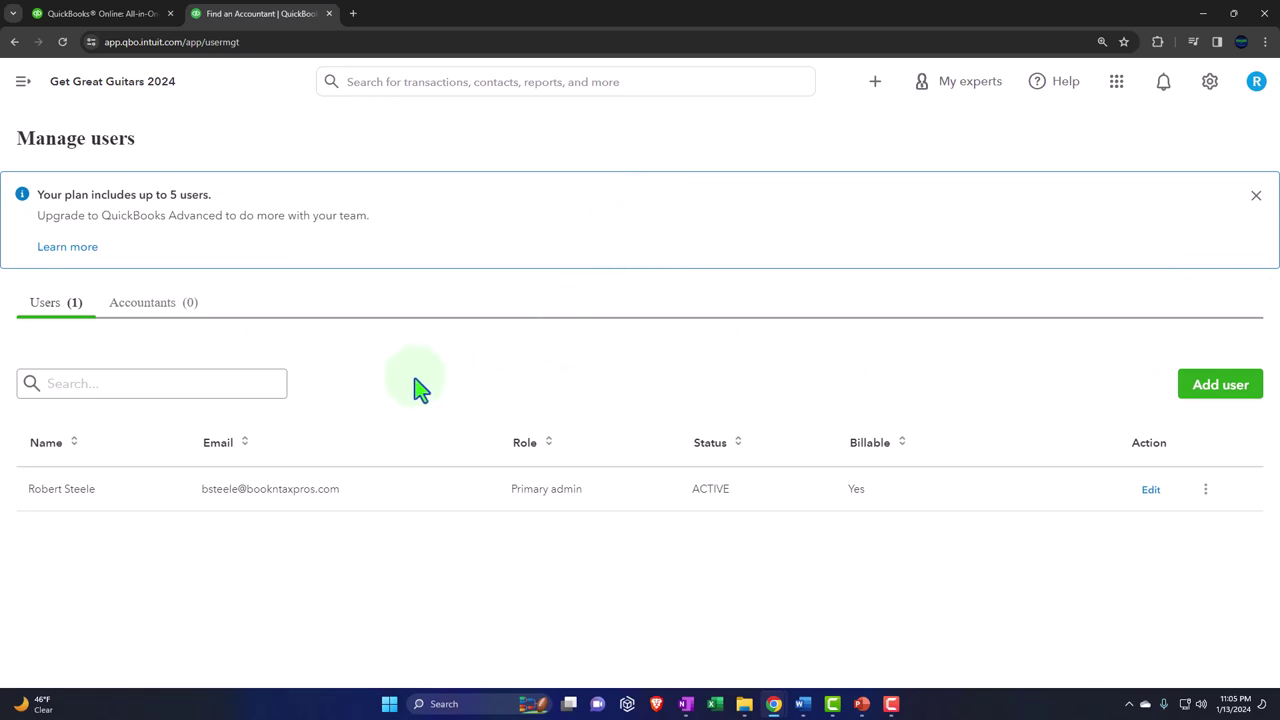
{"action": "left_click", "coordinate": [60, 328]}
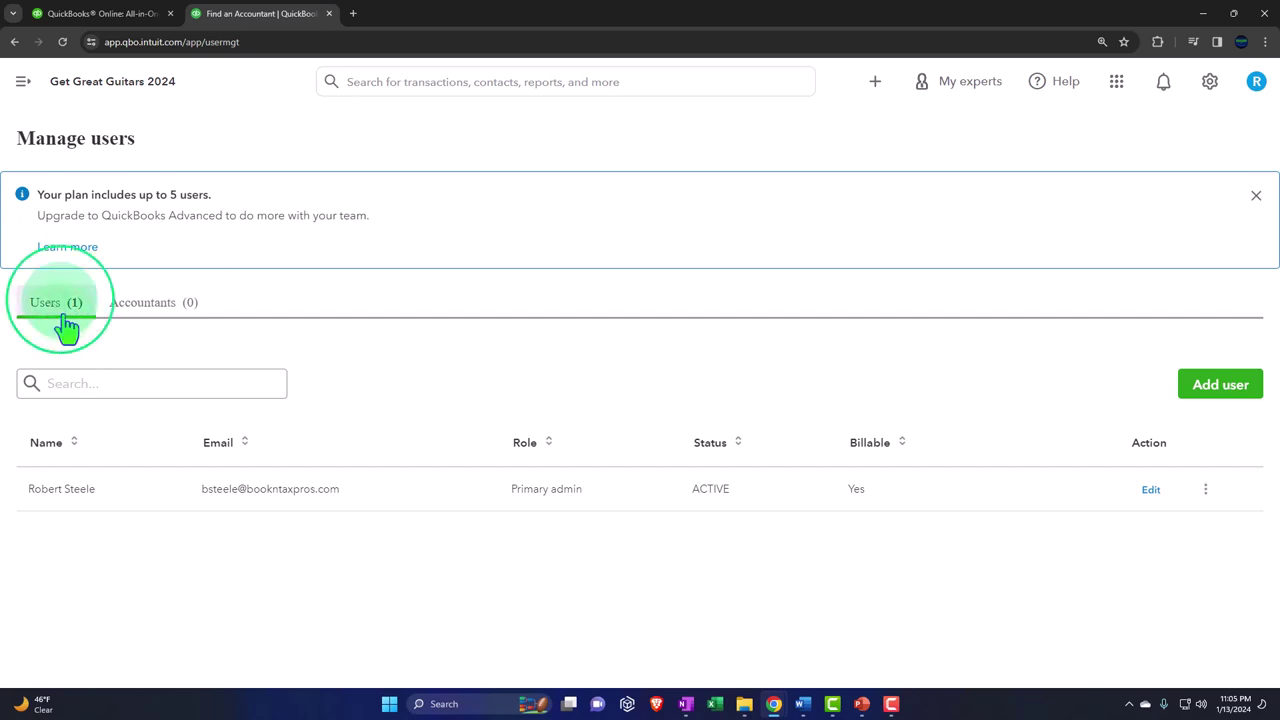
Start adding a new user and enter the person's first name, last name and e-mail address
{"action": "left_click", "coordinate": [1220, 386]}
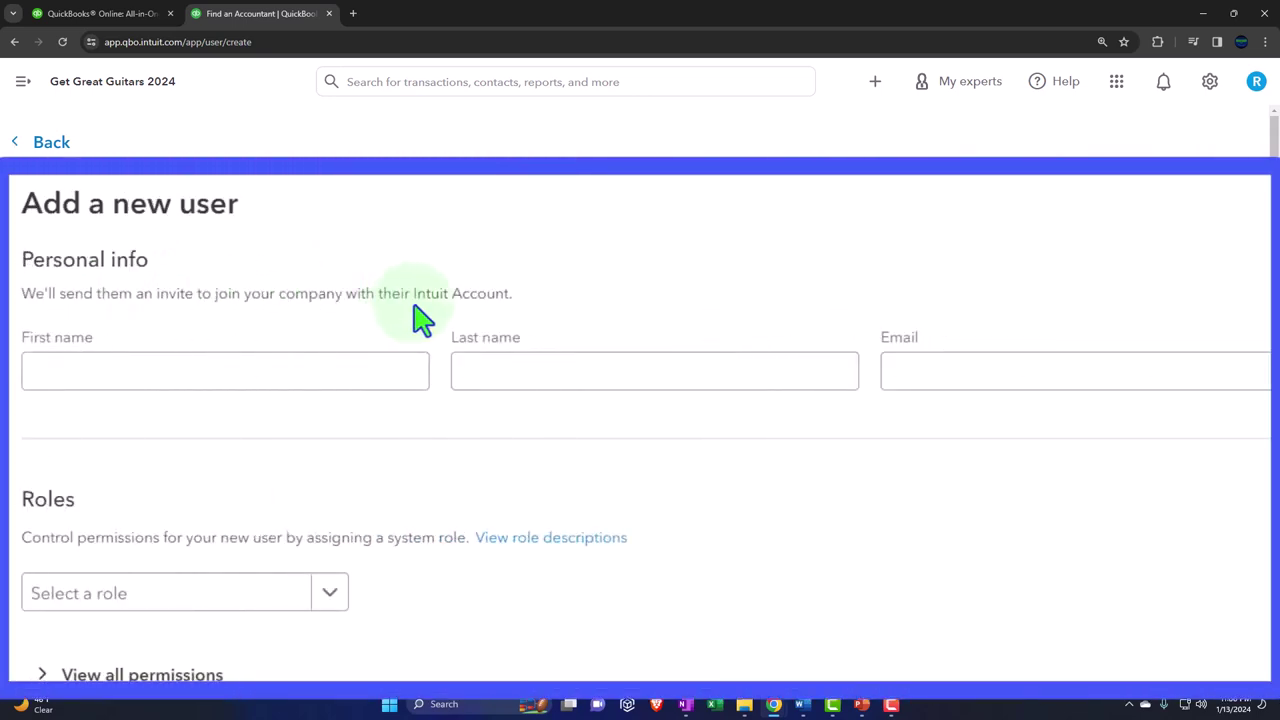
{"action": "left_click", "coordinate": [134, 371]}
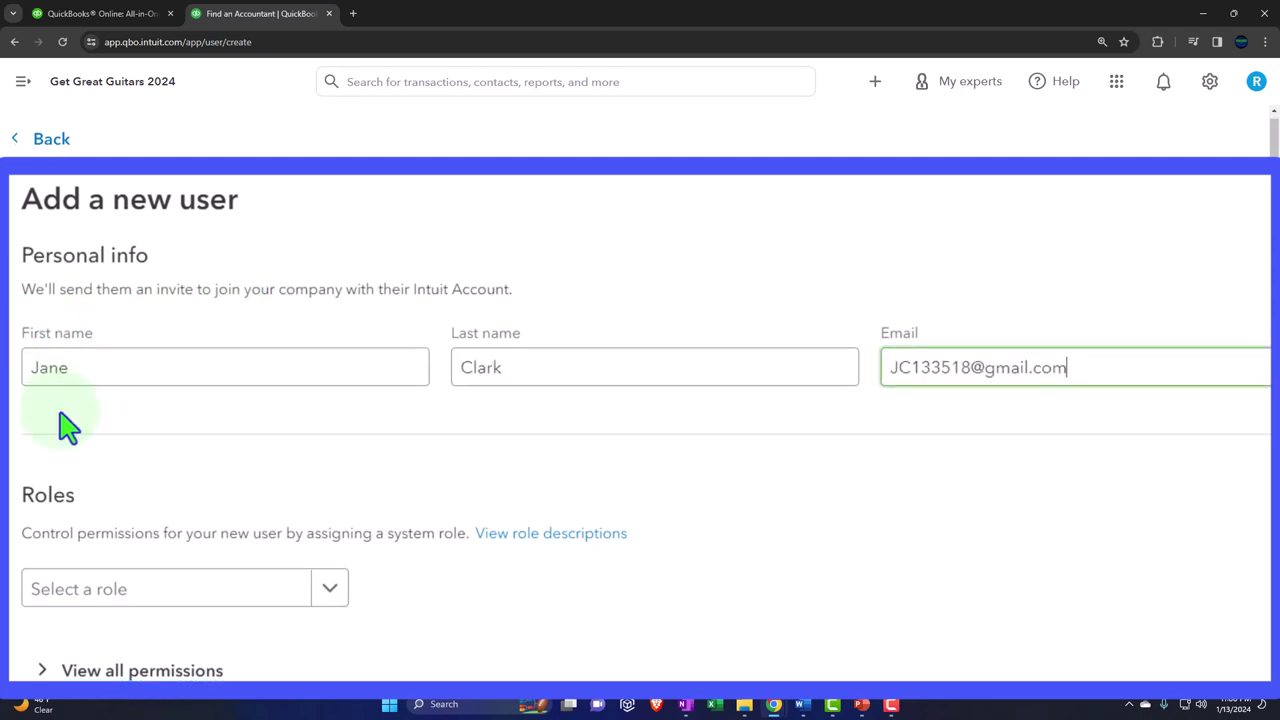
{"action": "scroll", "coordinate": [80, 520], "scroll_direction": "down", "scroll_amount": 1}
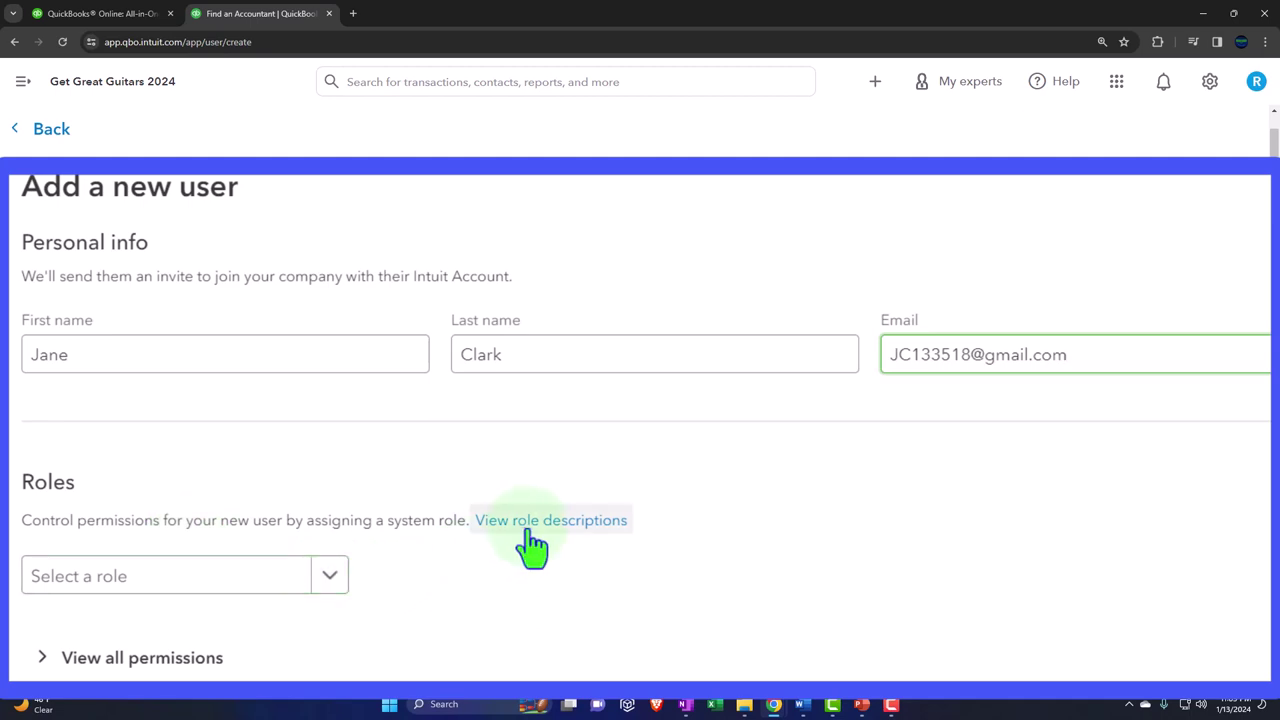
Assign the Company admin role to the new user
{"action": "left_click", "coordinate": [331, 577]}
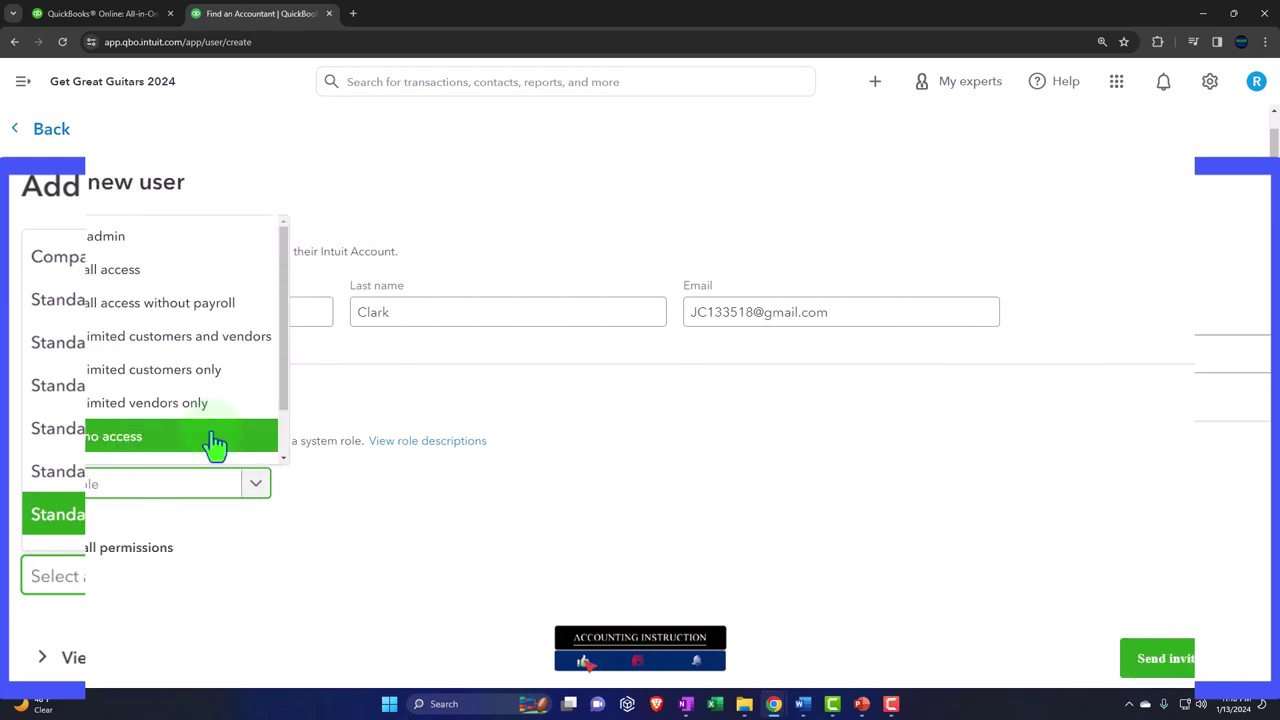
{"action": "left_click", "coordinate": [345, 560]}
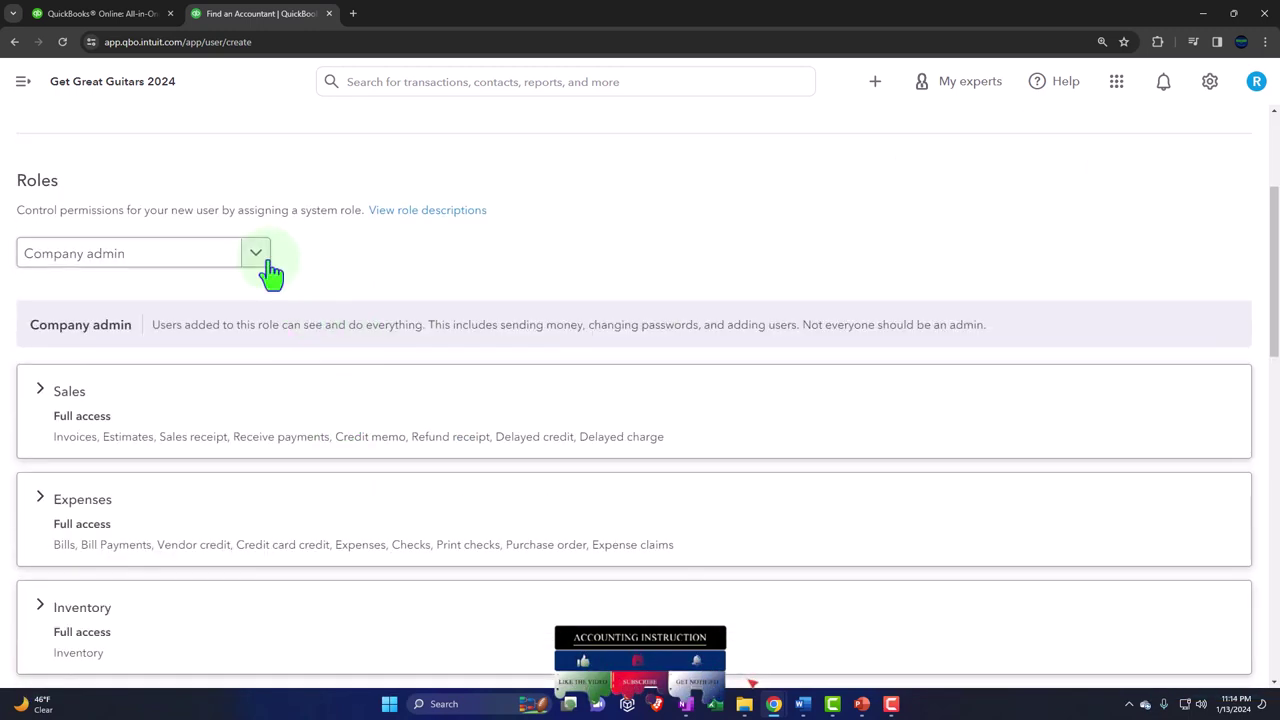
{"action": "left_click", "coordinate": [258, 256]}
{"action": "left_click", "coordinate": [257, 256]}
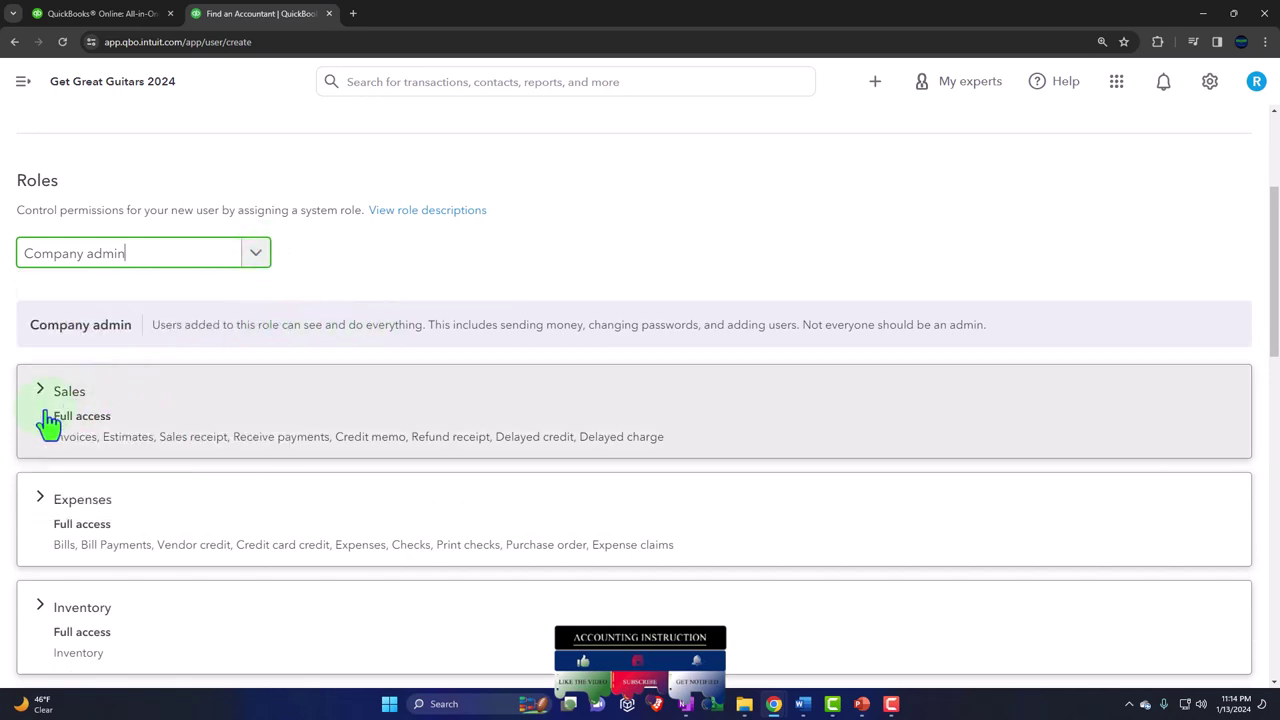
Examine the Company admin role's access level for each area, from Sales and Expenses through to Account management
{"action": "scroll", "coordinate": [42, 400], "scroll_direction": "down", "scroll_amount": 1}
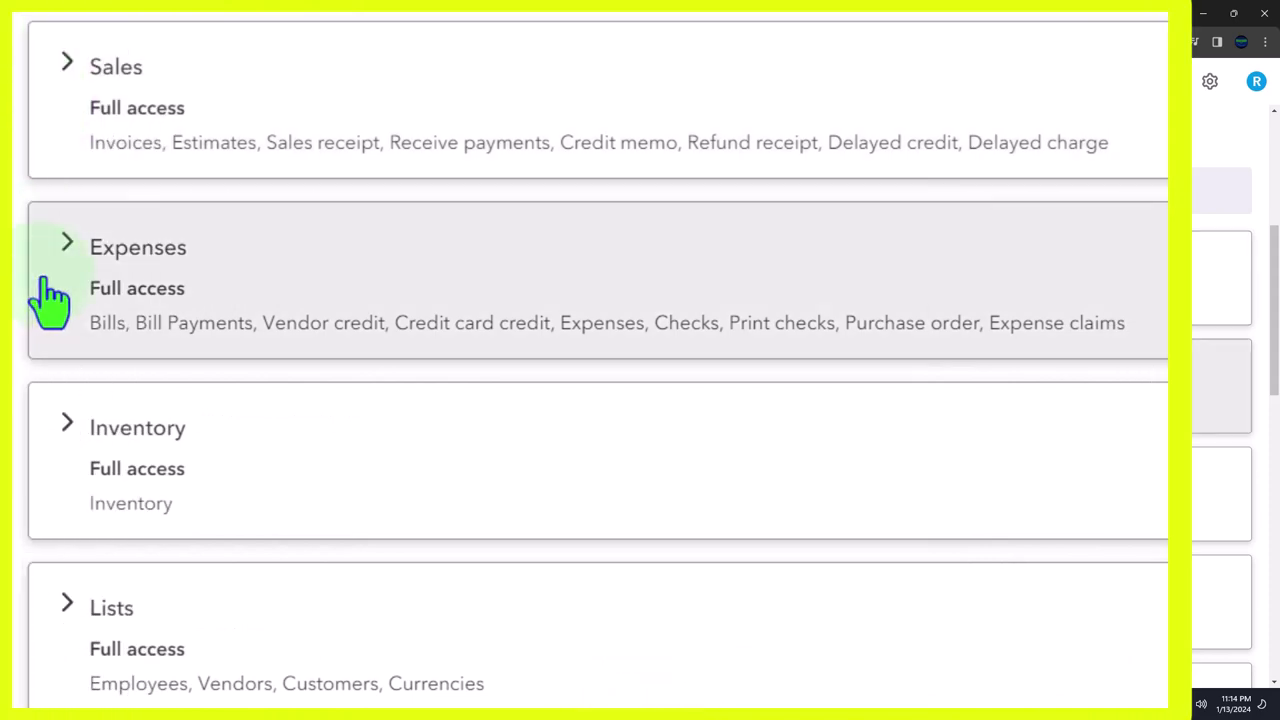
{"action": "scroll", "coordinate": [40, 337], "scroll_direction": "down", "scroll_amount": 2}
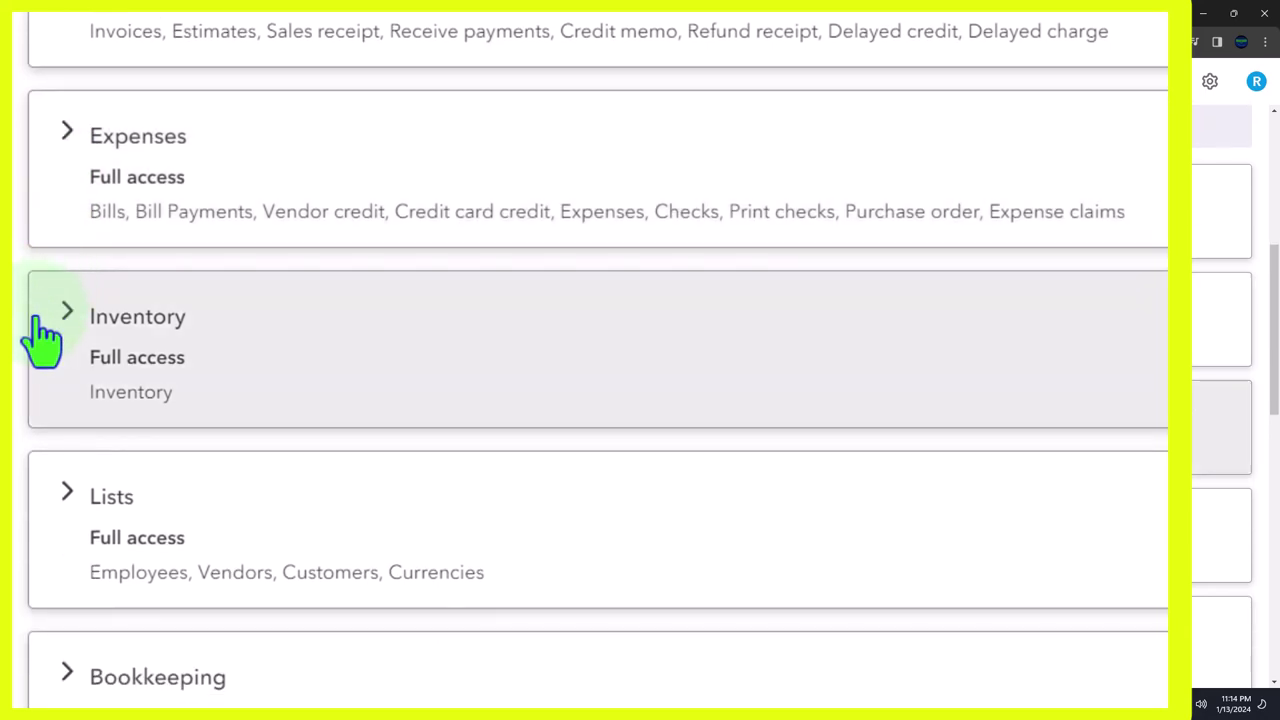
{"action": "scroll", "coordinate": [40, 337], "scroll_direction": "down", "scroll_amount": 1}
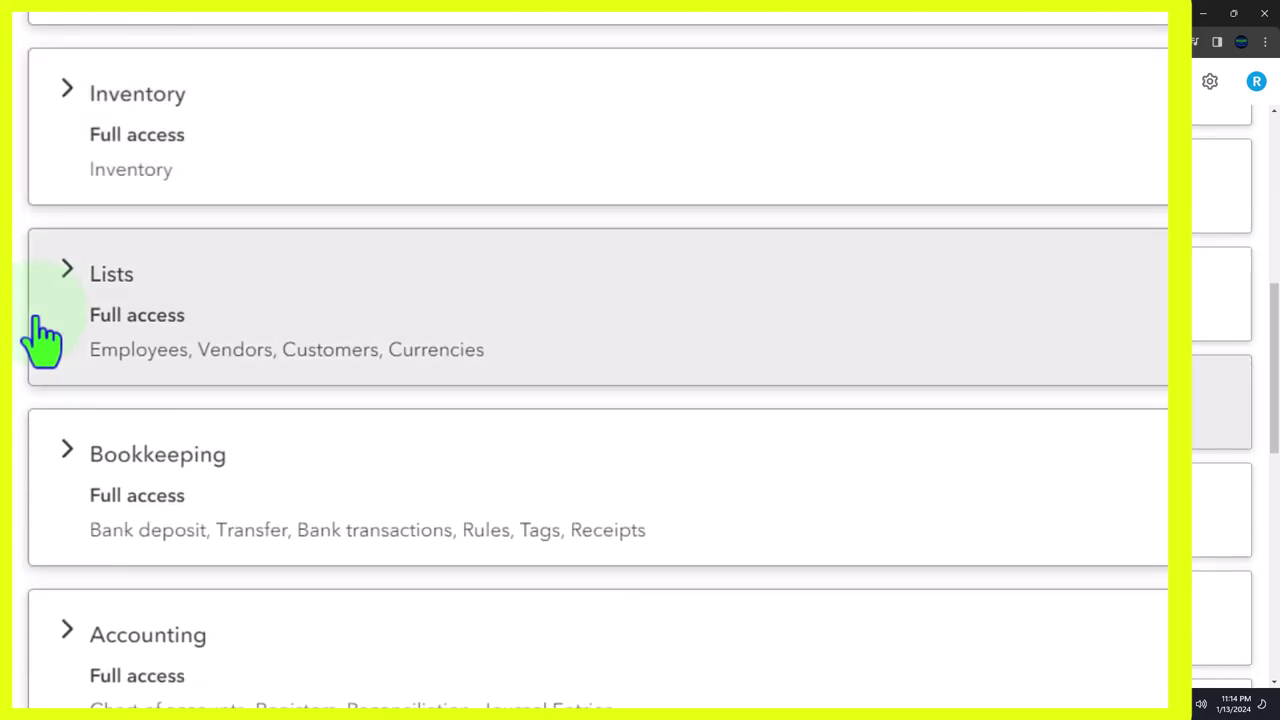
{"action": "scroll", "coordinate": [40, 337], "scroll_direction": "down", "scroll_amount": 1}
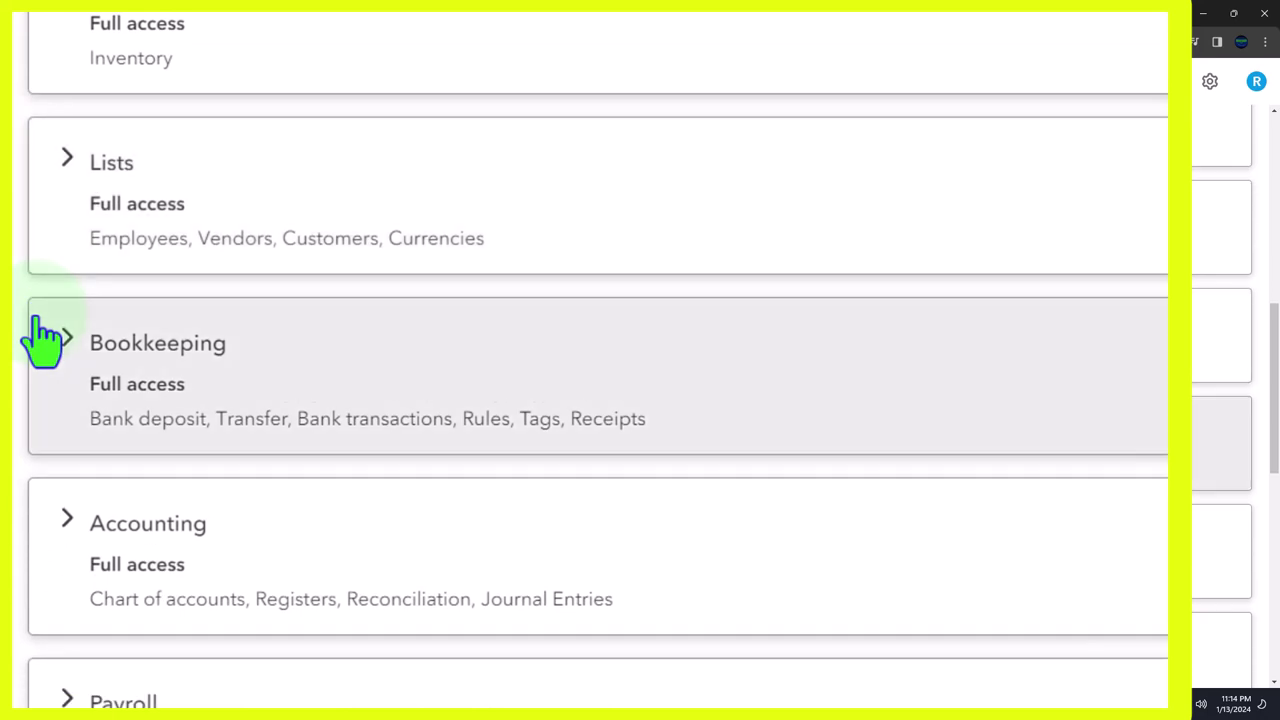
{"action": "scroll", "coordinate": [42, 338], "scroll_direction": "down", "scroll_amount": 2}
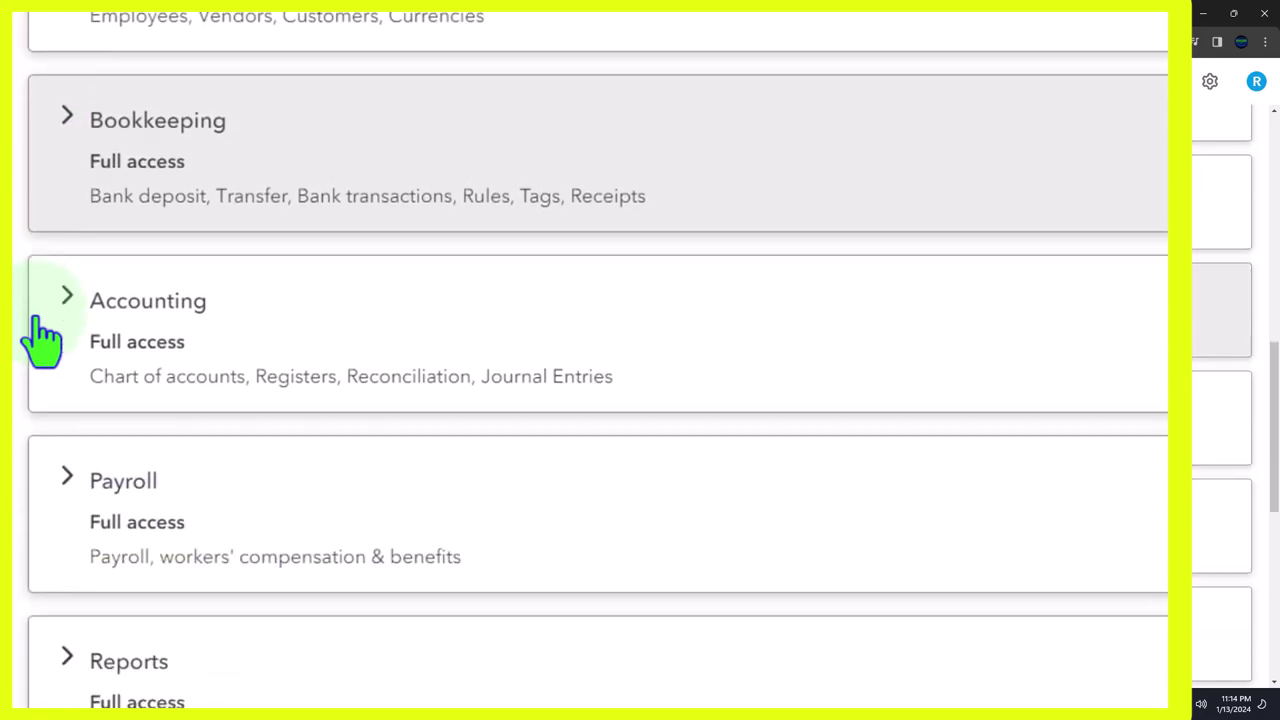
{"action": "scroll", "coordinate": [42, 340], "scroll_direction": "down", "scroll_amount": 3}
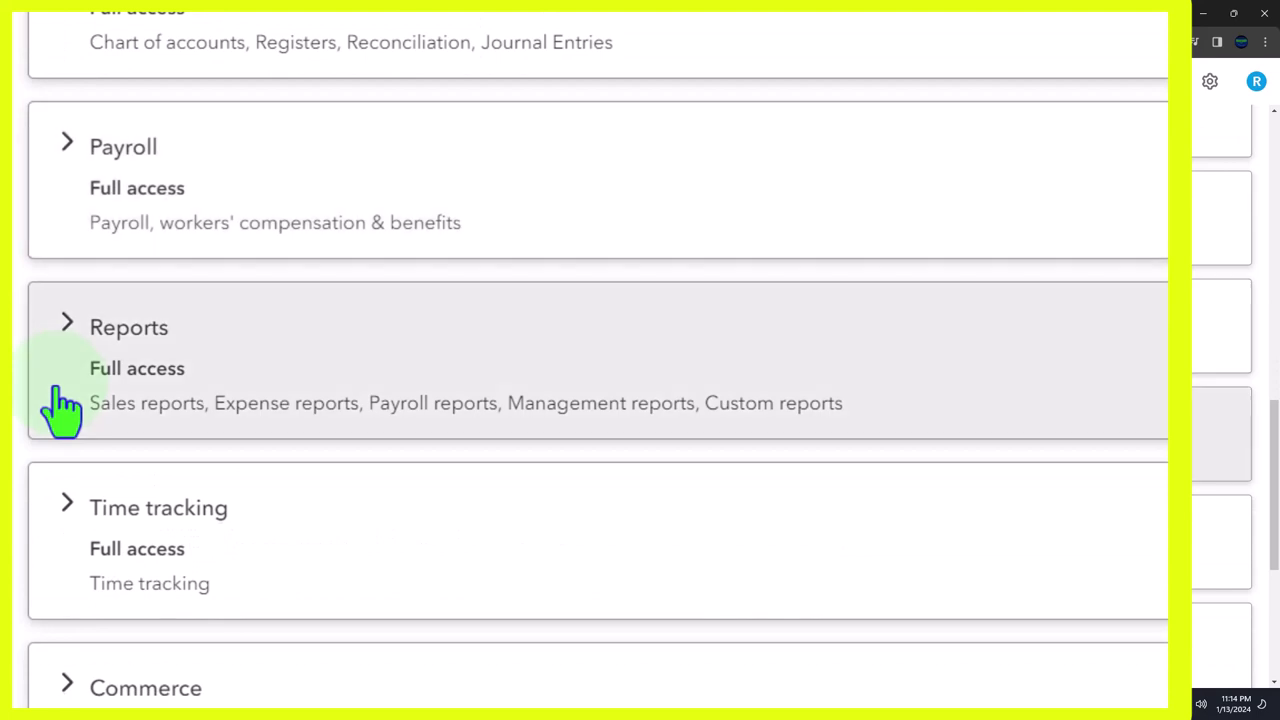
{"action": "scroll", "coordinate": [60, 405], "scroll_direction": "down", "scroll_amount": 1}
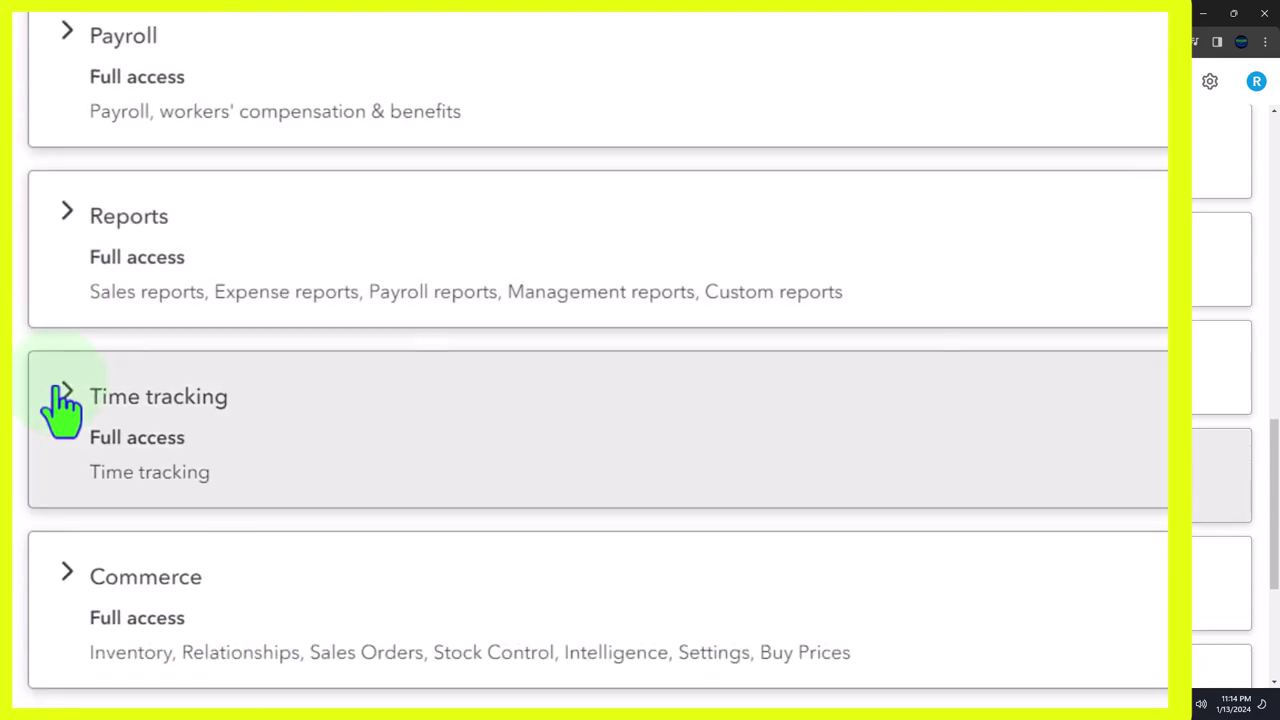
{"action": "scroll", "coordinate": [57, 400], "scroll_direction": "down", "scroll_amount": 1}
{"action": "scroll", "coordinate": [55, 350], "scroll_direction": "down", "scroll_amount": 1}
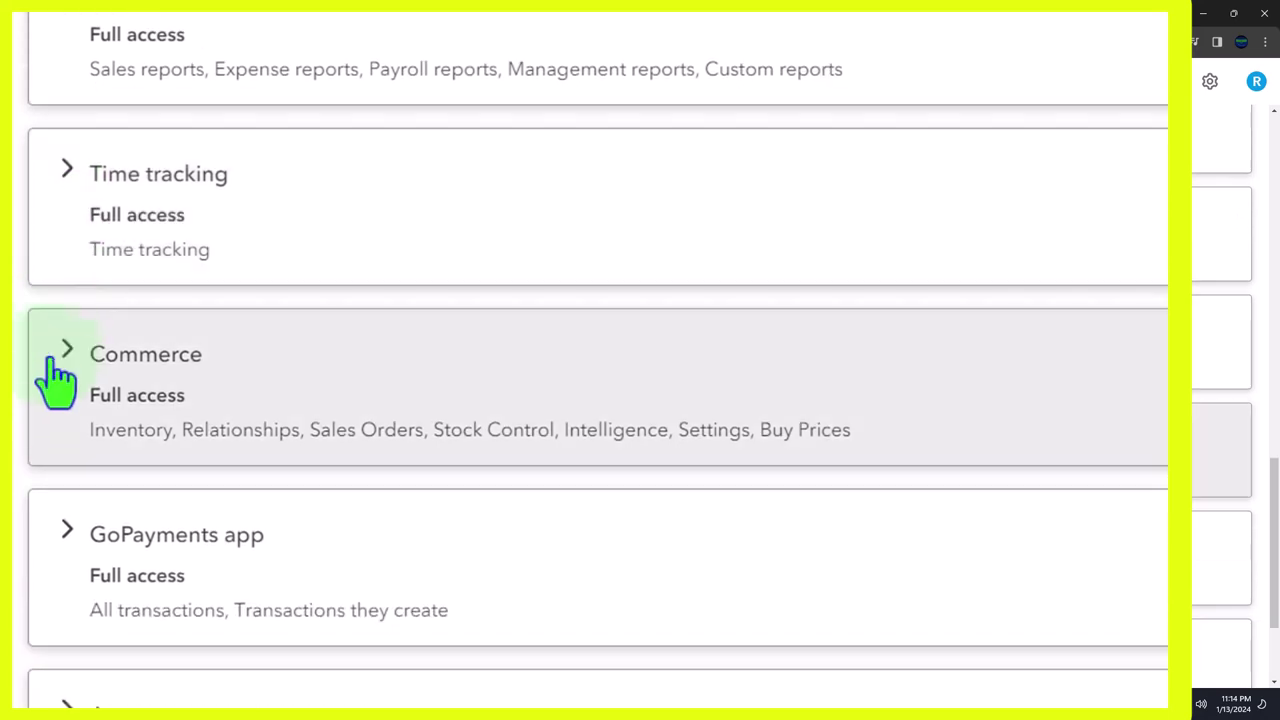
{"action": "scroll", "coordinate": [51, 371], "scroll_direction": "down", "scroll_amount": 1}
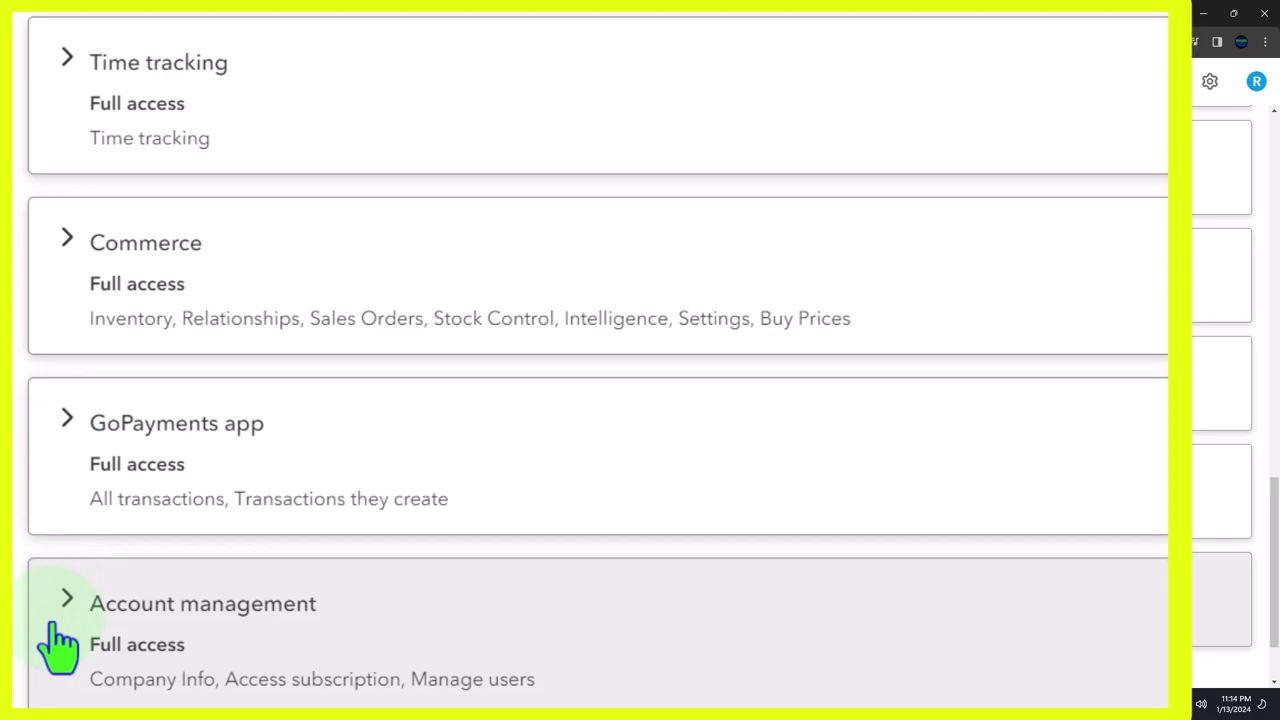
Review the available system roles and read the Company admin description, keeping Company admin selected
{"action": "scroll", "coordinate": [58, 645], "scroll_direction": "up", "scroll_amount": 10}
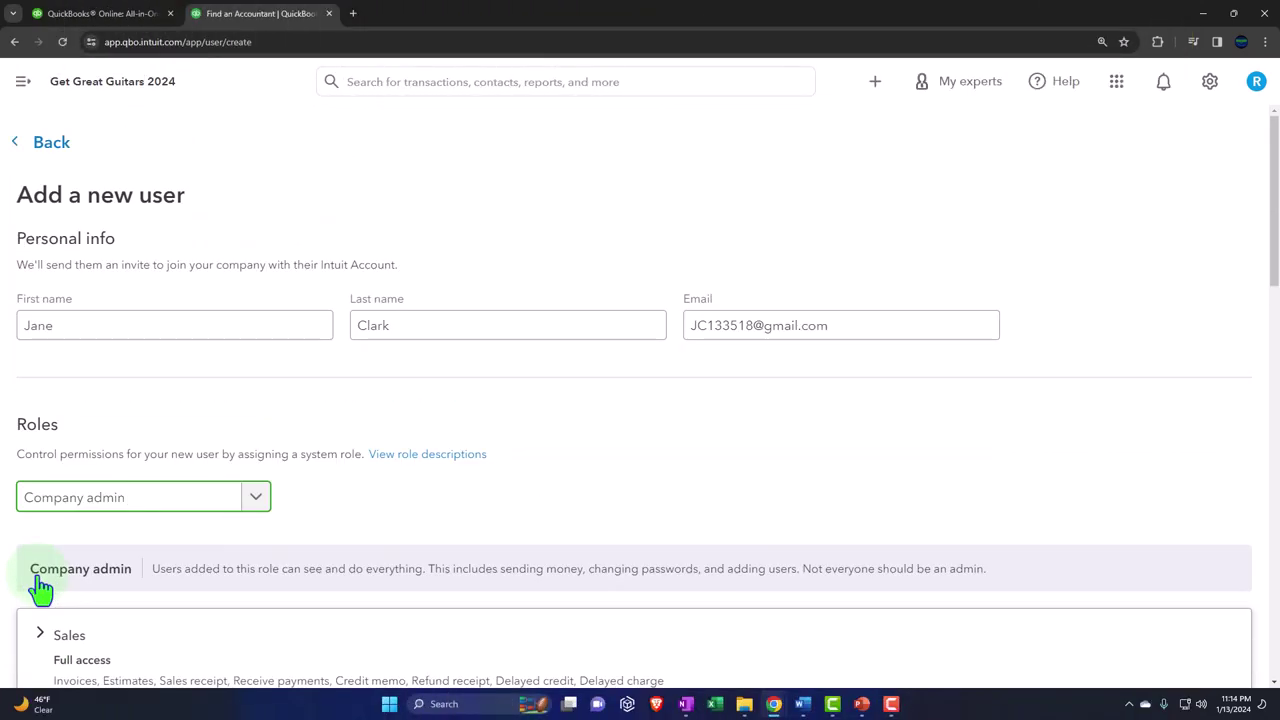
{"action": "left_click", "coordinate": [250, 506]}
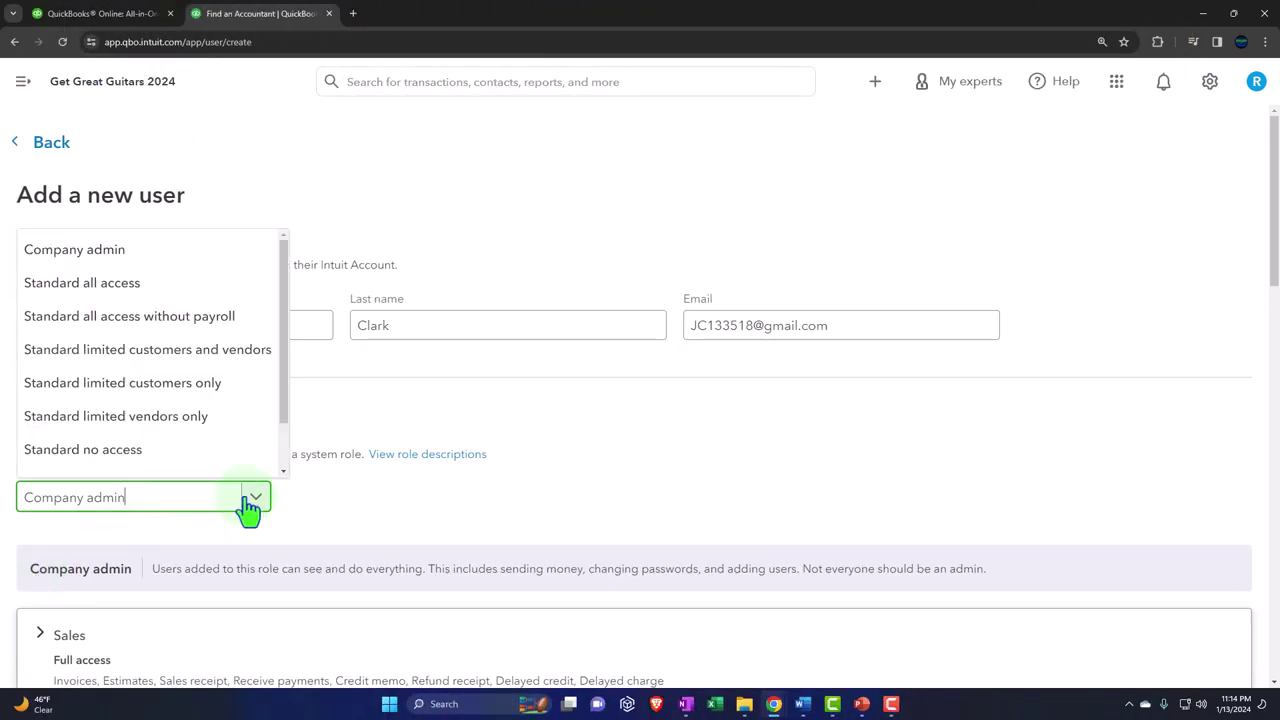
{"action": "left_click", "coordinate": [114, 258]}
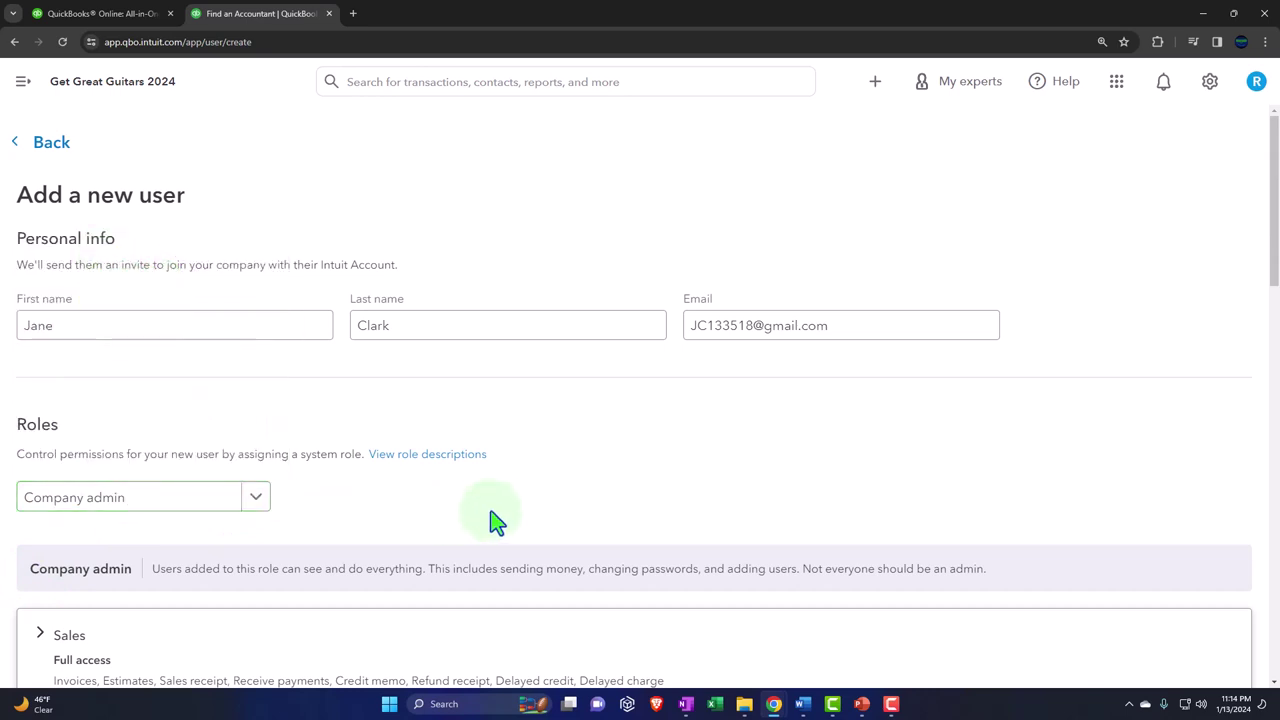
{"action": "scroll", "coordinate": [497, 520], "scroll_direction": "down", "scroll_amount": 3}
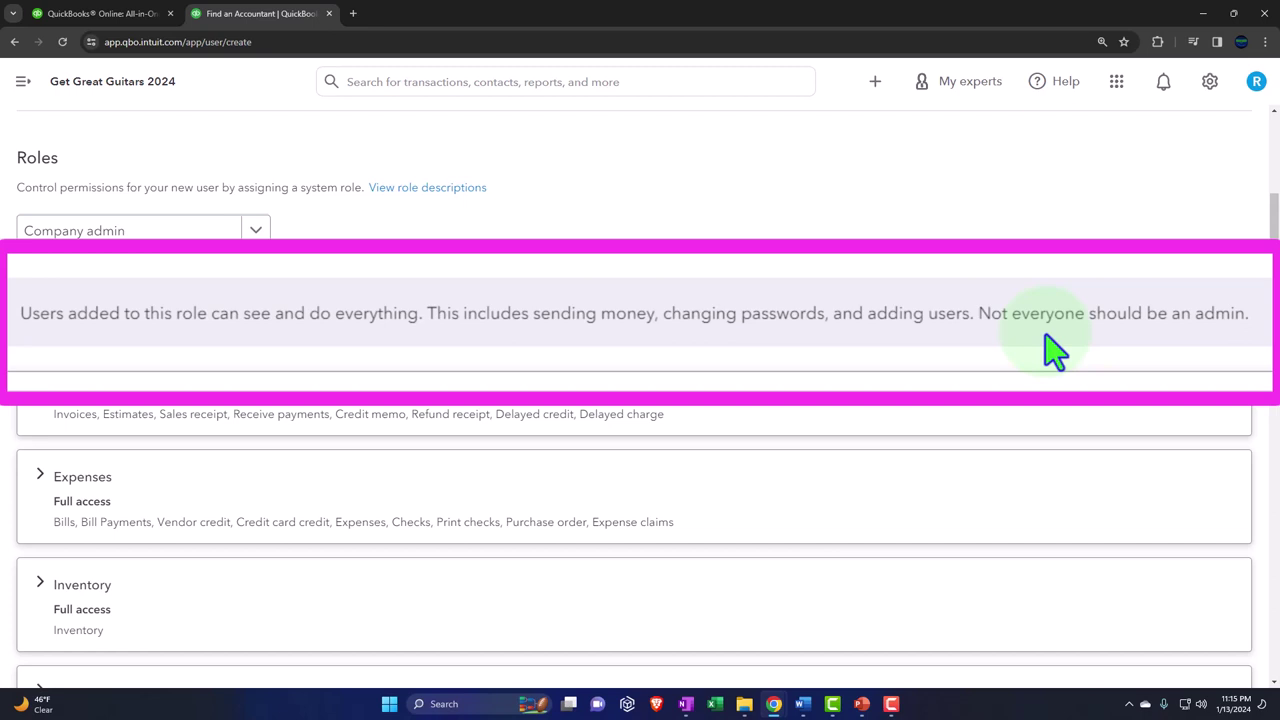
{"action": "left_click", "coordinate": [256, 234]}
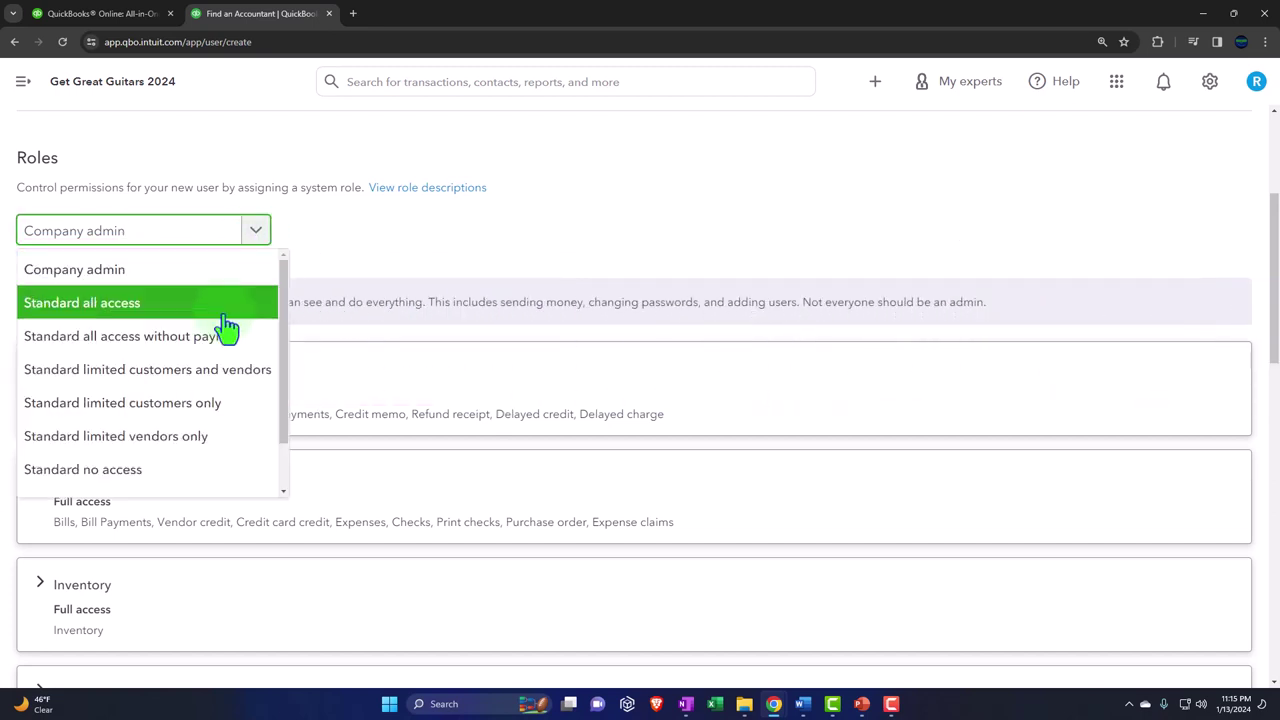
{"action": "left_click", "coordinate": [389, 256]}
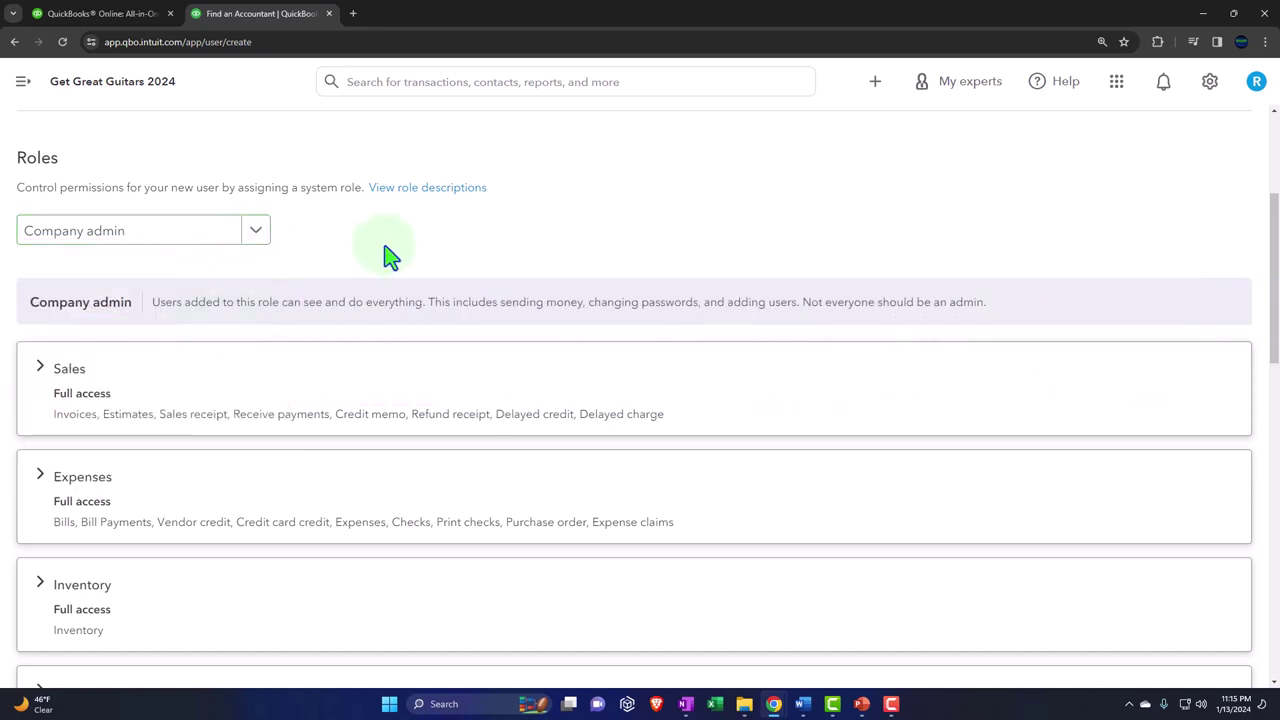
Examine the Company admin role's detailed Sales permissions, collapse them again, and look over the remaining access areas
{"action": "scroll", "coordinate": [380, 262], "scroll_direction": "down", "scroll_amount": 2}
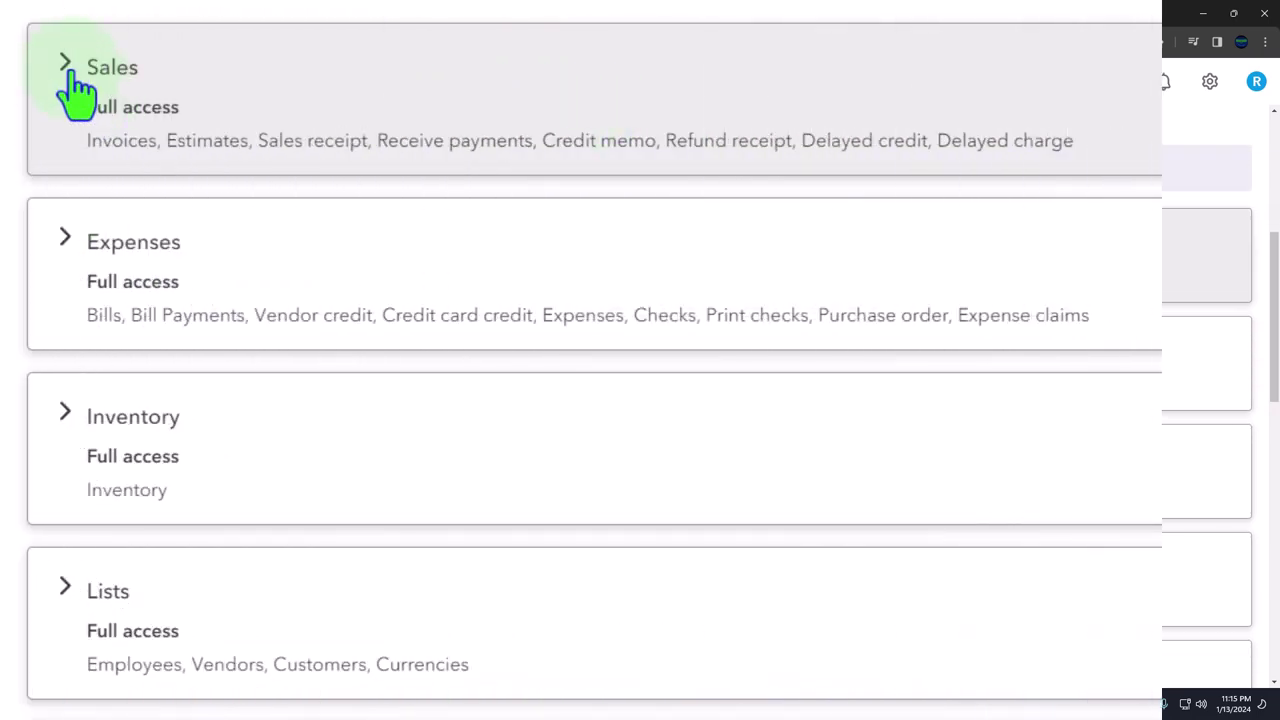
{"action": "left_click", "coordinate": [66, 68]}
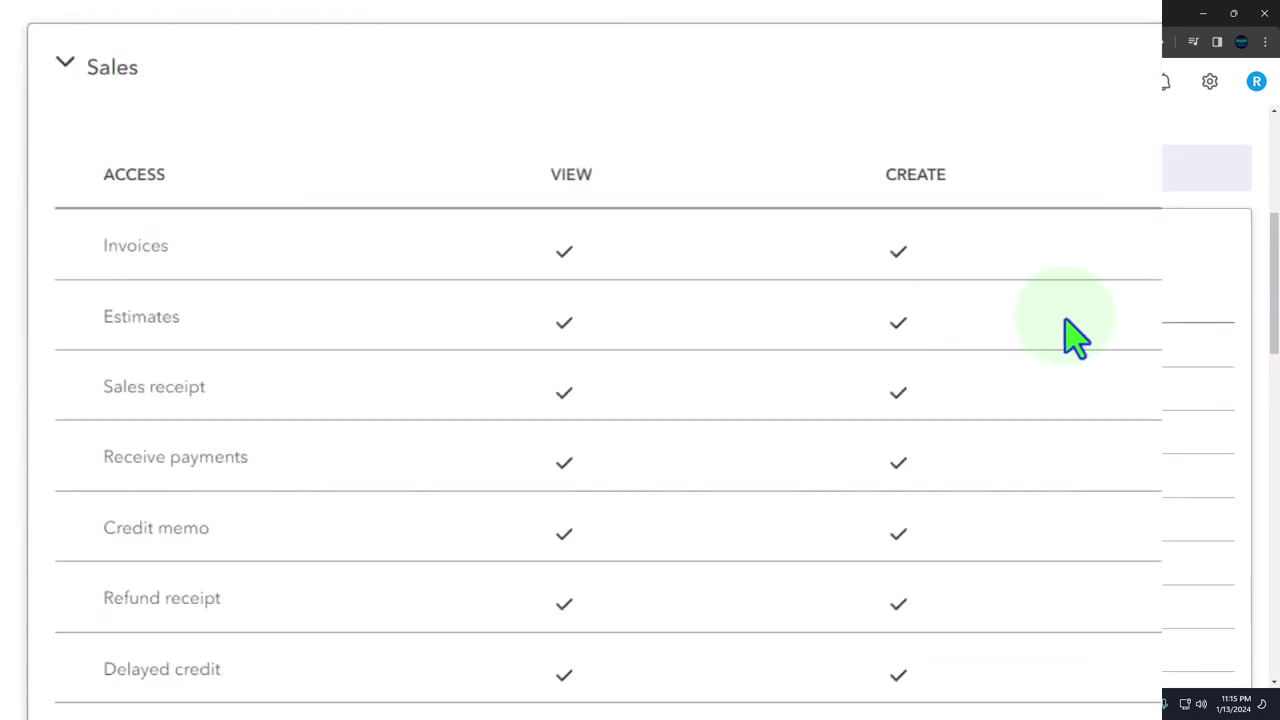
{"action": "left_click", "coordinate": [66, 70]}
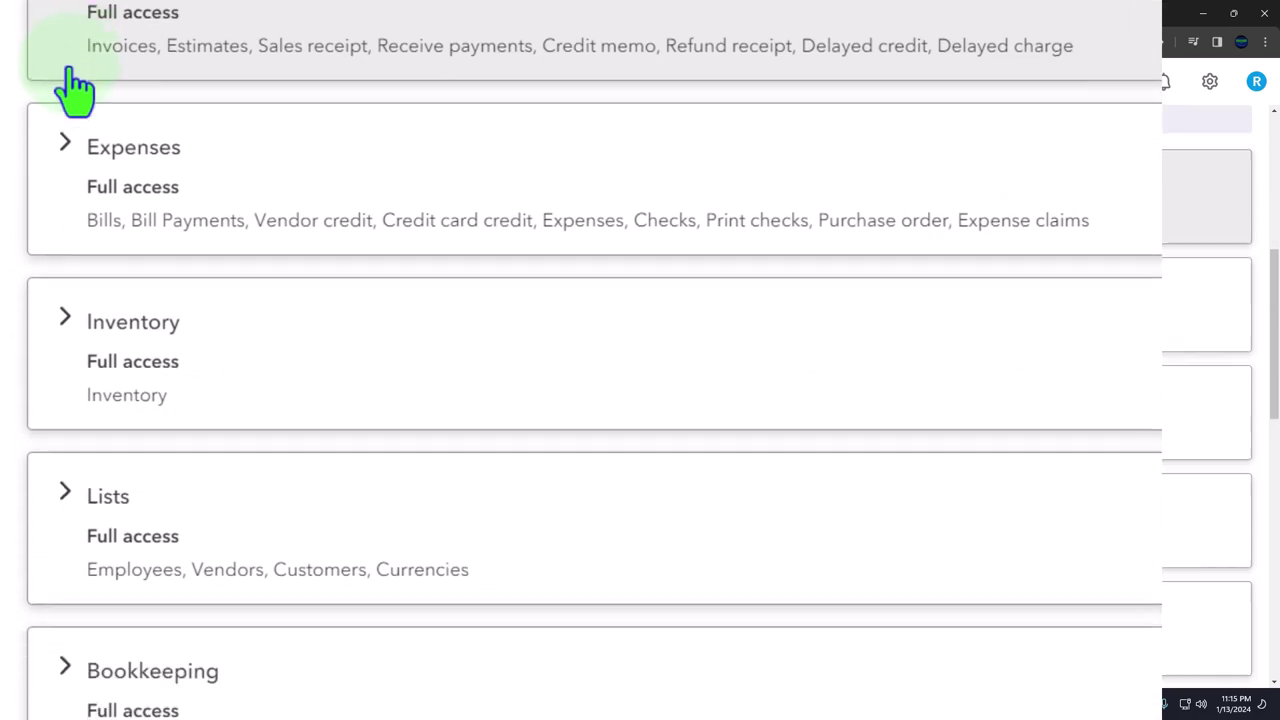
{"action": "scroll", "coordinate": [57, 299], "scroll_direction": "down", "scroll_amount": 1}
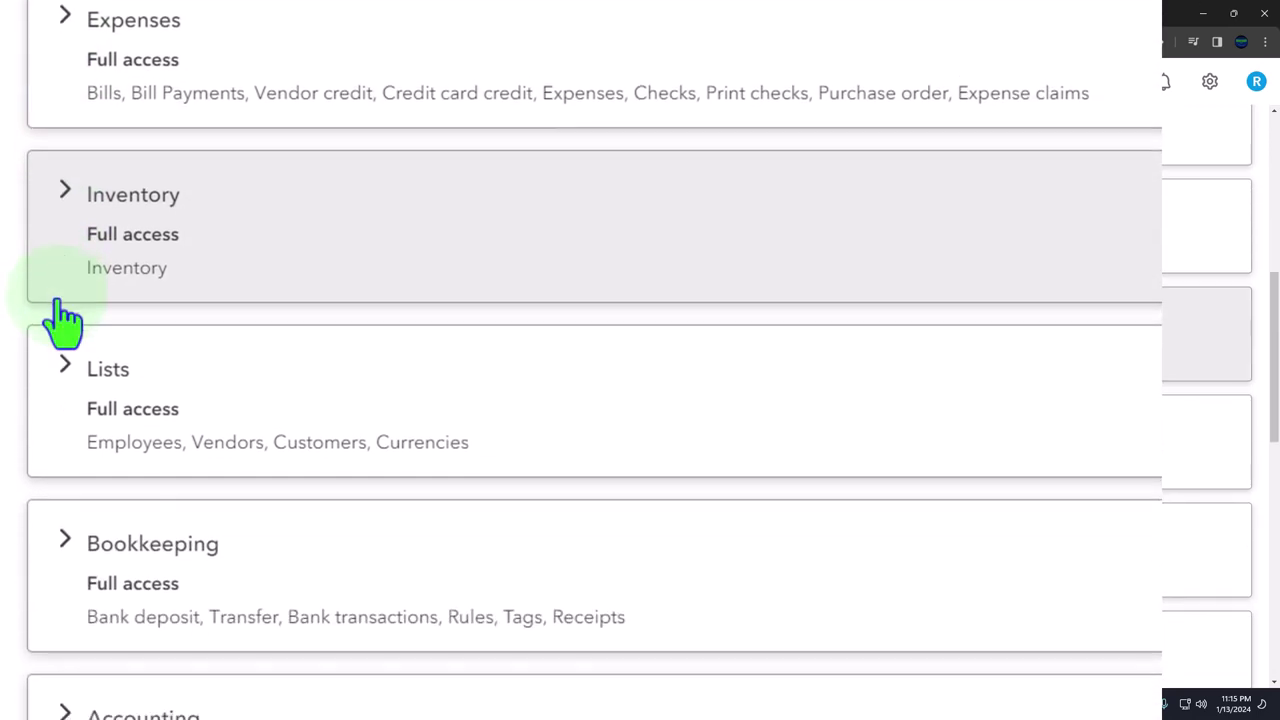
{"action": "scroll", "coordinate": [62, 318], "scroll_direction": "down", "scroll_amount": 7}
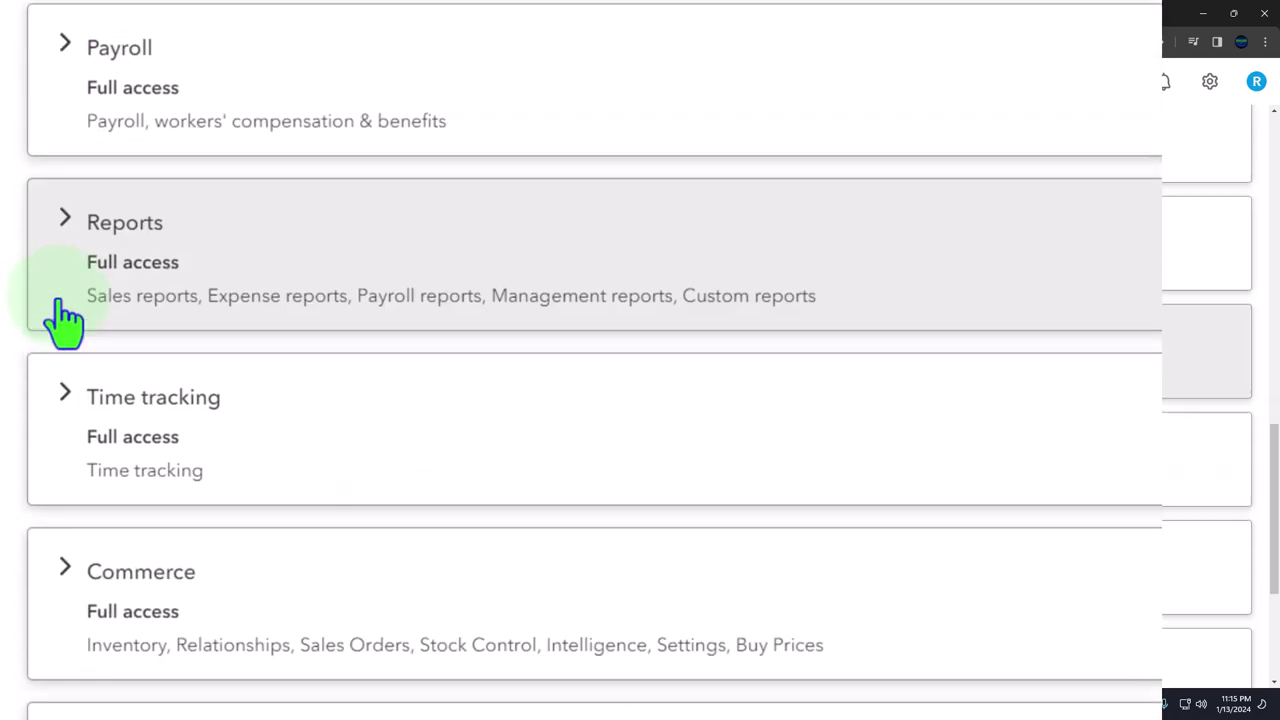
{"action": "scroll", "coordinate": [62, 318], "scroll_direction": "down", "scroll_amount": 3}
Change the new user's role to Standard all access
{"action": "scroll", "coordinate": [62, 318], "scroll_direction": "up", "scroll_amount": 10}
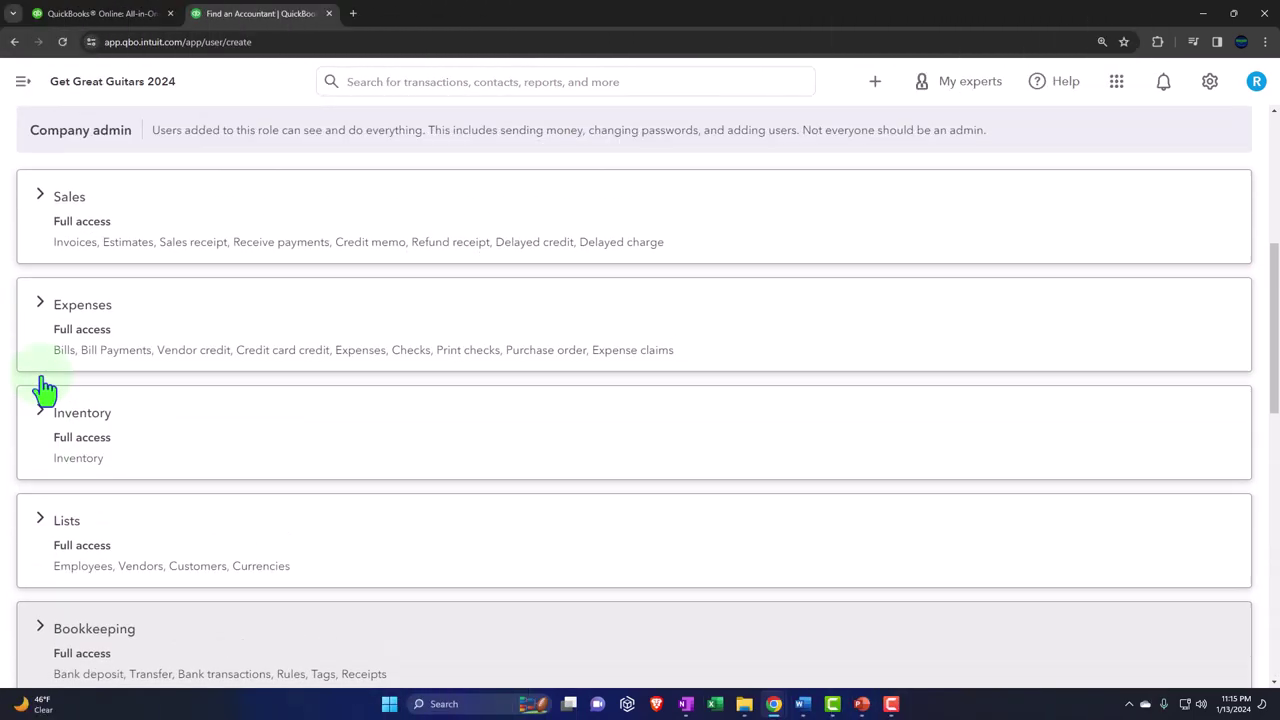
{"action": "scroll", "coordinate": [45, 388], "scroll_direction": "up", "scroll_amount": 3}
{"action": "left_click", "coordinate": [259, 424]}
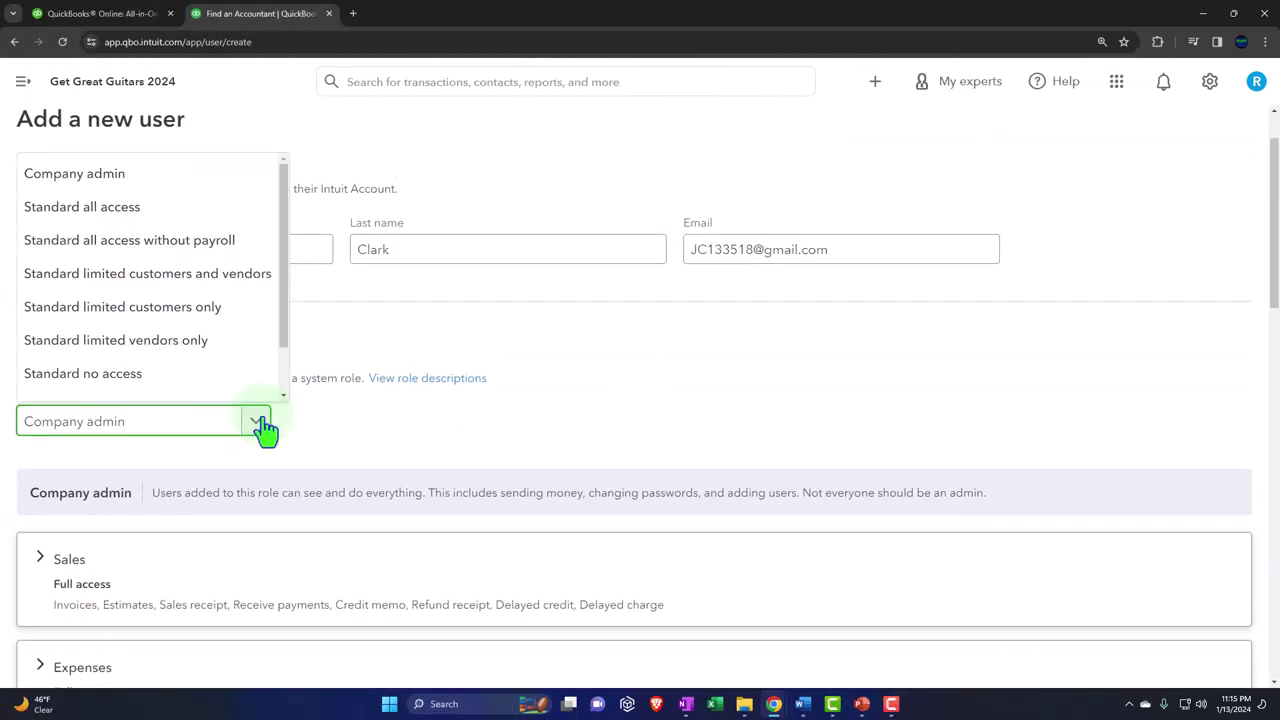
{"action": "left_click", "coordinate": [160, 216]}
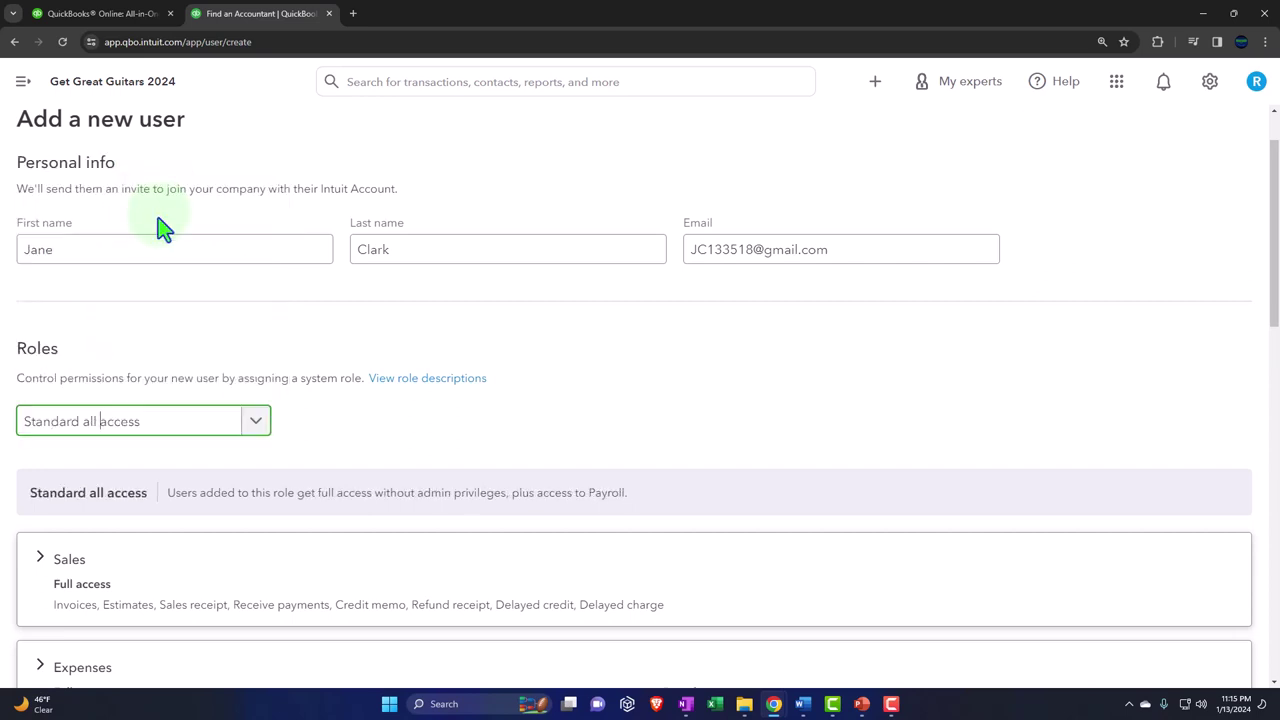
Read the Standard all access role's description and examine its detailed Sales permissions, from Invoices through to Delayed charge
{"action": "scroll", "coordinate": [166, 437], "scroll_direction": "down", "scroll_amount": 2}
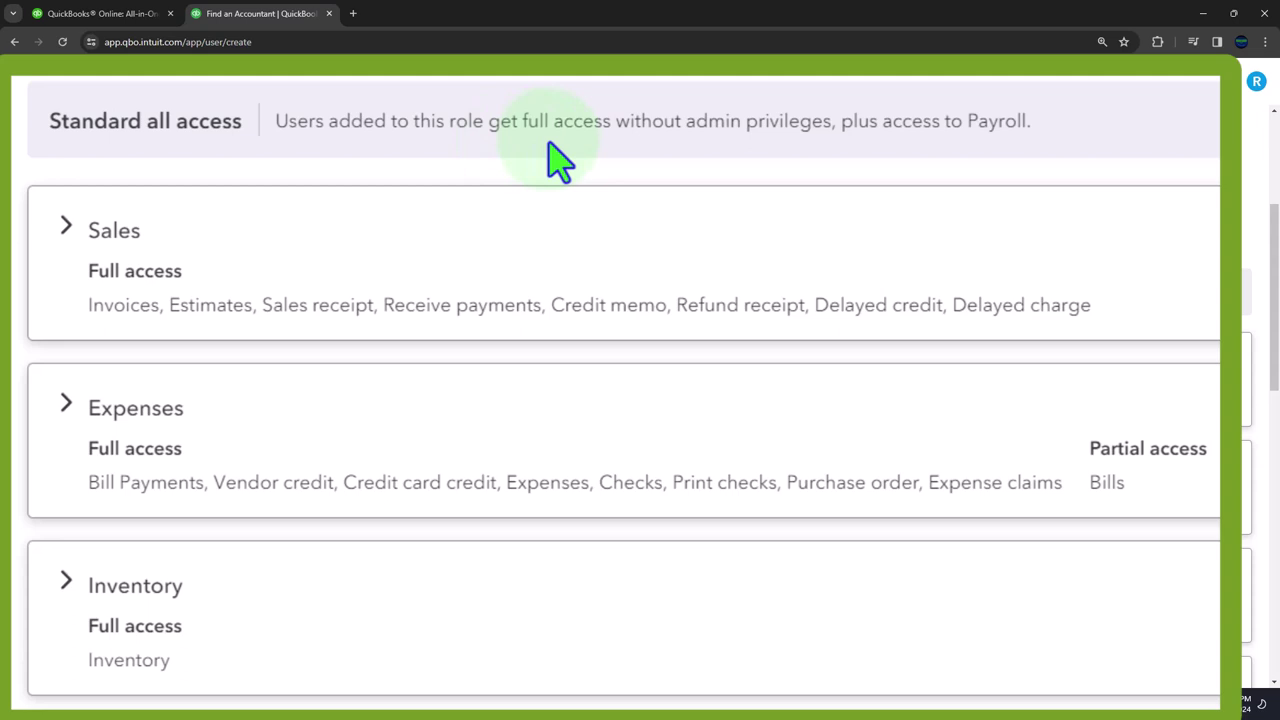
{"action": "scroll", "coordinate": [558, 160], "scroll_direction": "down", "scroll_amount": 2}
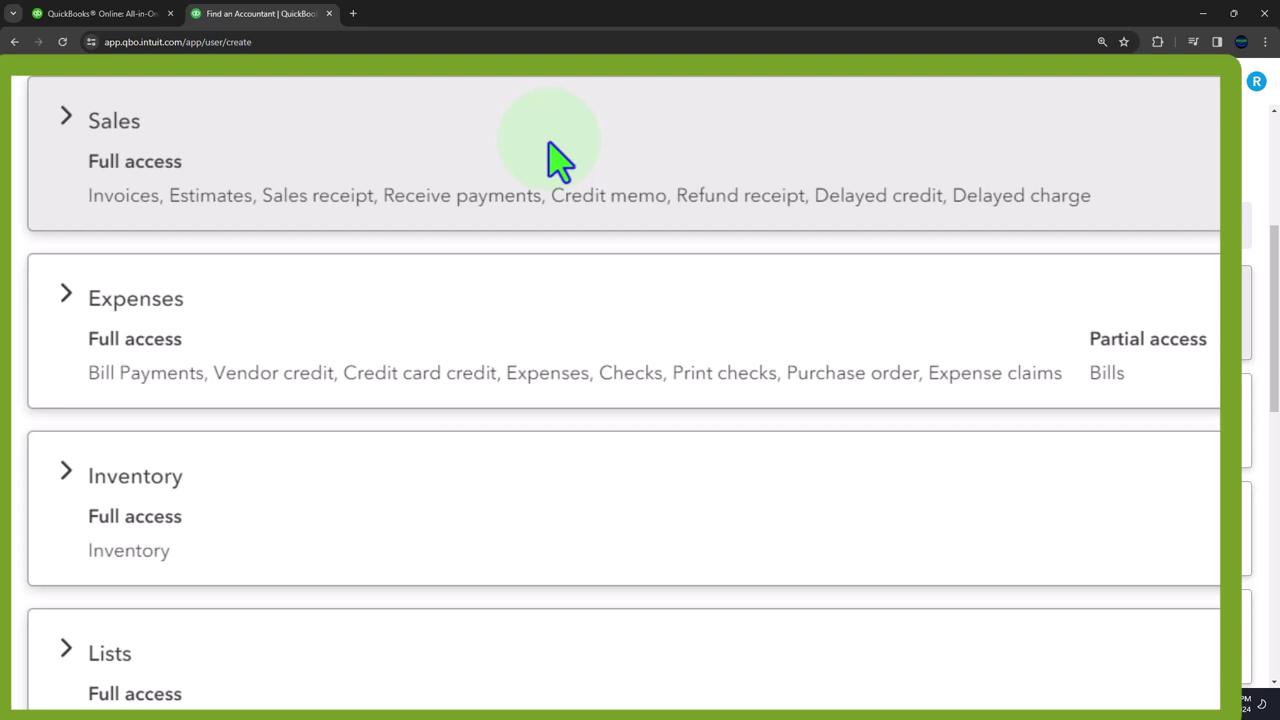
{"action": "left_click", "coordinate": [66, 117]}
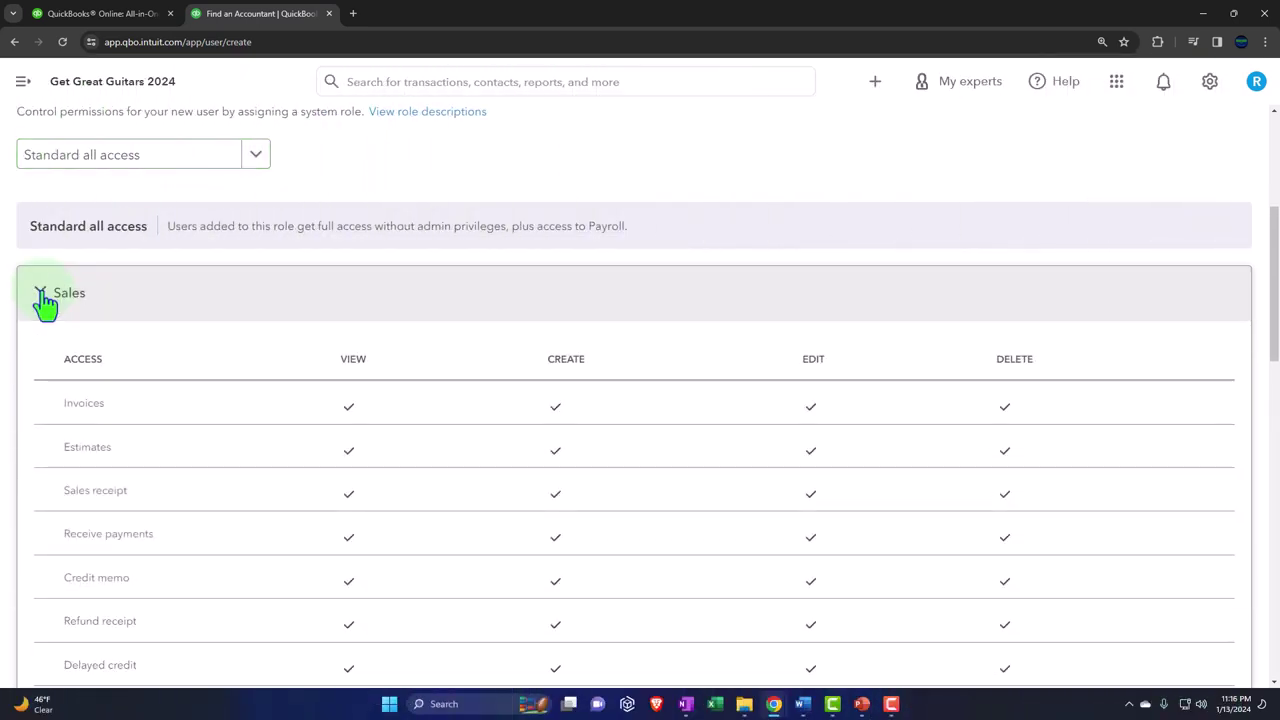
{"action": "scroll", "coordinate": [44, 303], "scroll_direction": "down", "scroll_amount": 2}
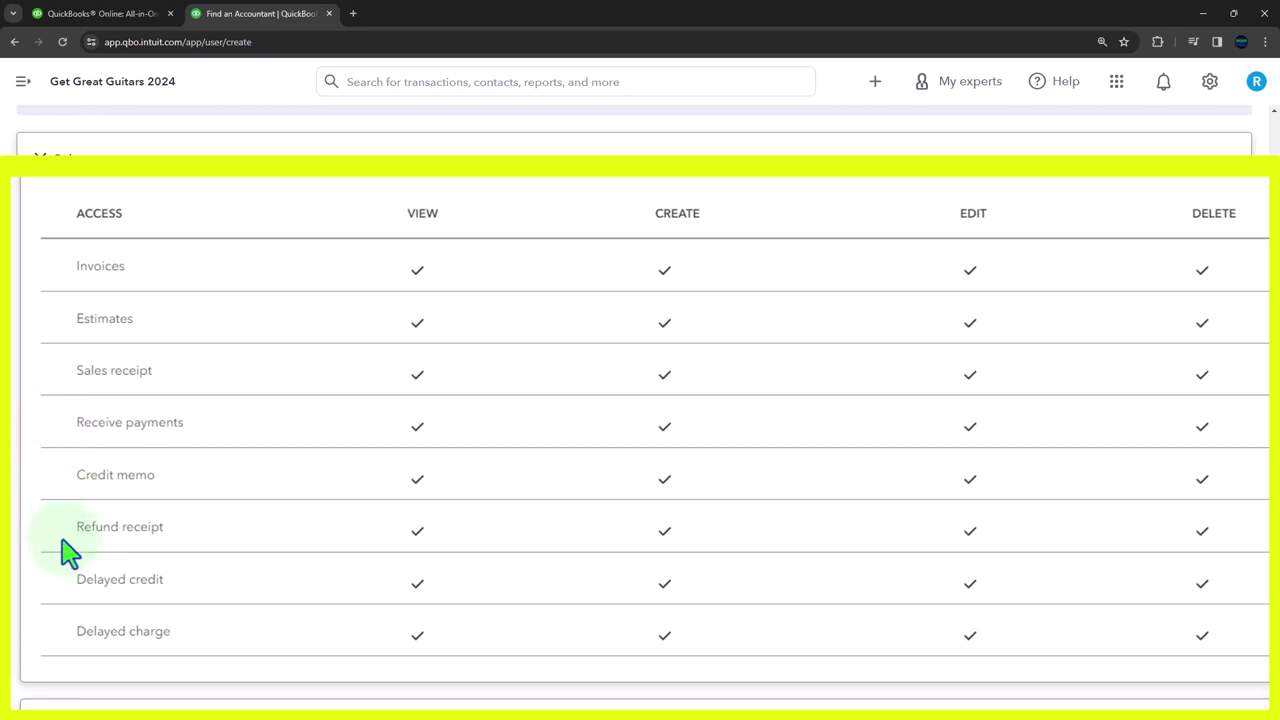
{"action": "scroll", "coordinate": [63, 590], "scroll_direction": "down", "scroll_amount": 1}
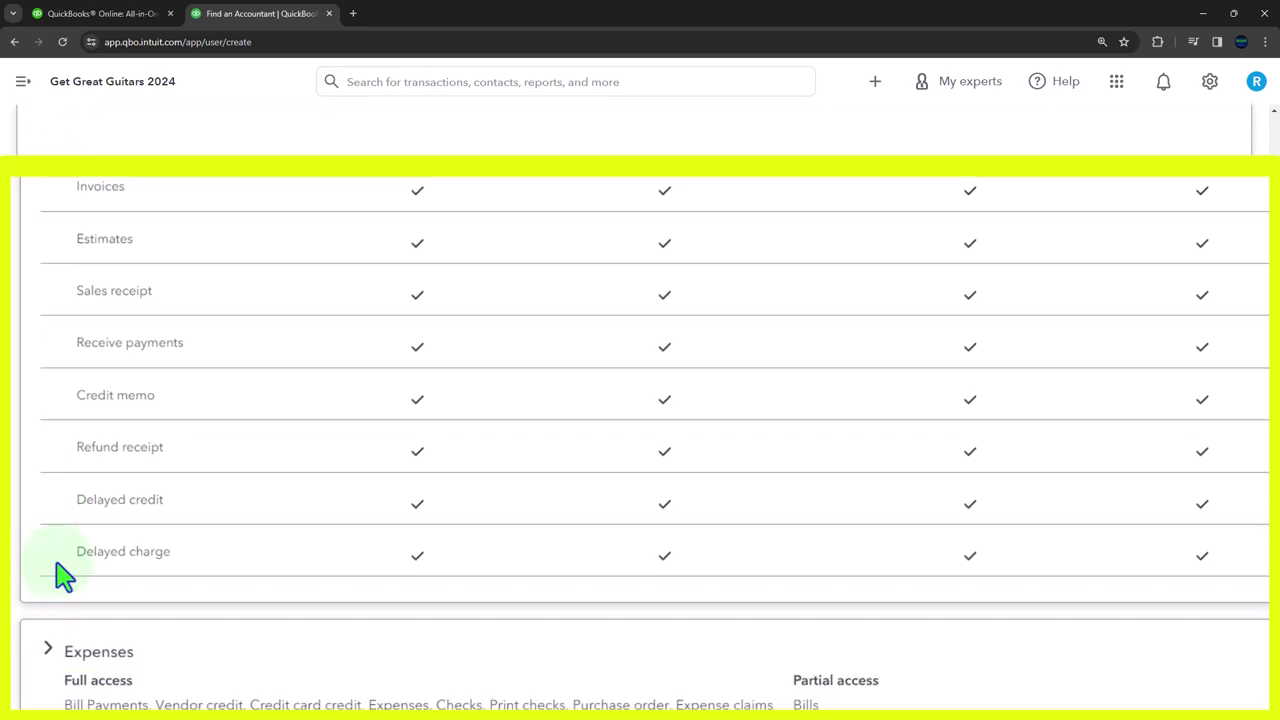
Examine the Standard all access role's detailed Expenses permissions, including bill approval, and its Inventory permissions
{"action": "scroll", "coordinate": [51, 500], "scroll_direction": "down", "scroll_amount": 3}
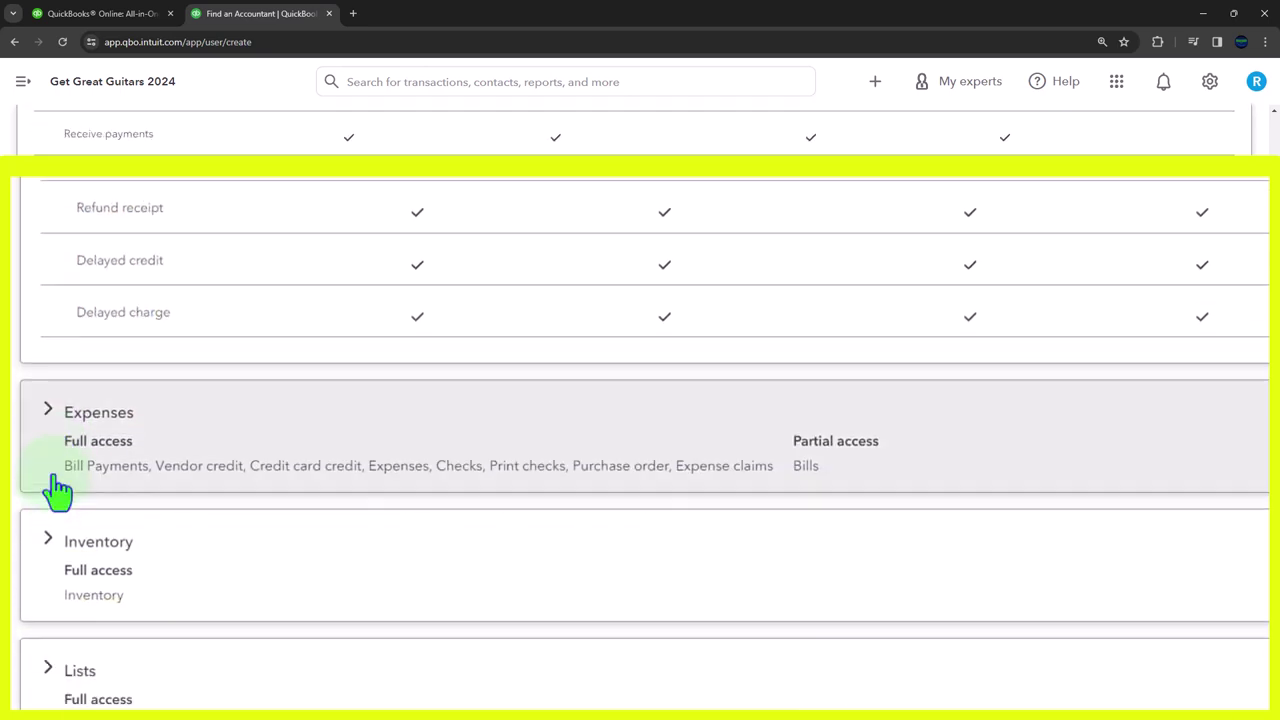
{"action": "left_click", "coordinate": [49, 416]}
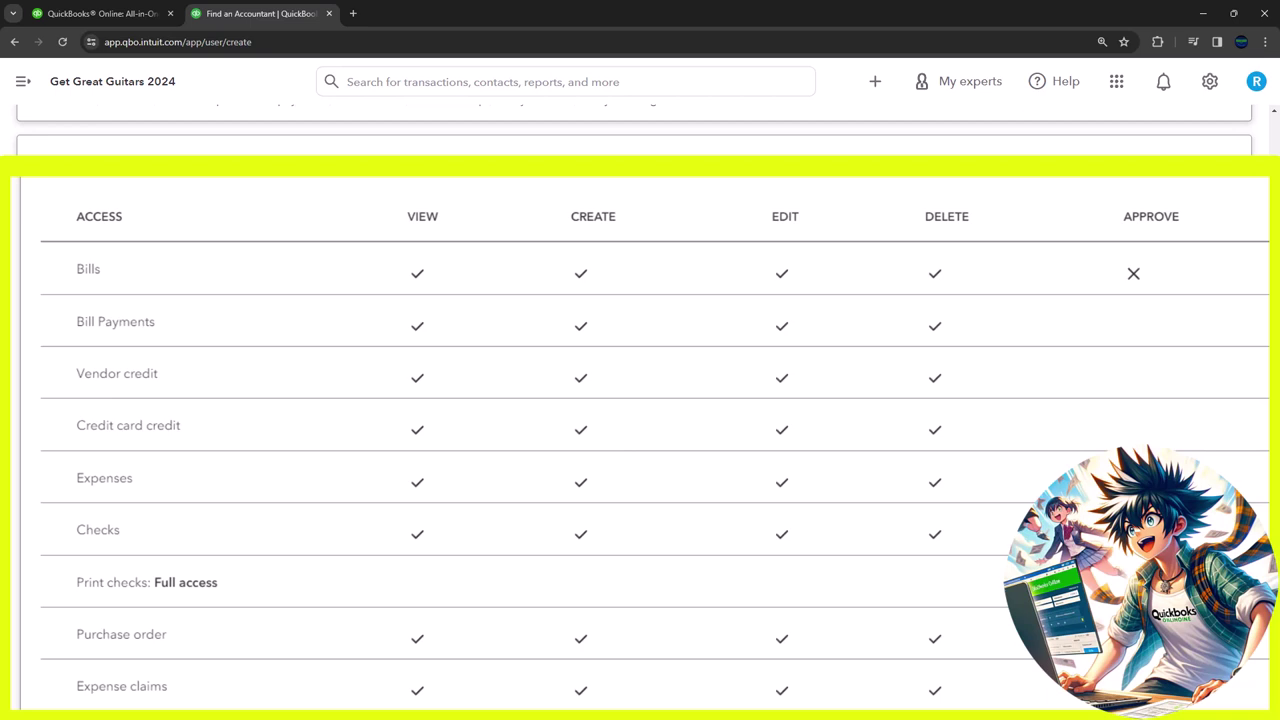
{"action": "scroll", "coordinate": [57, 503], "scroll_direction": "down", "scroll_amount": 5}
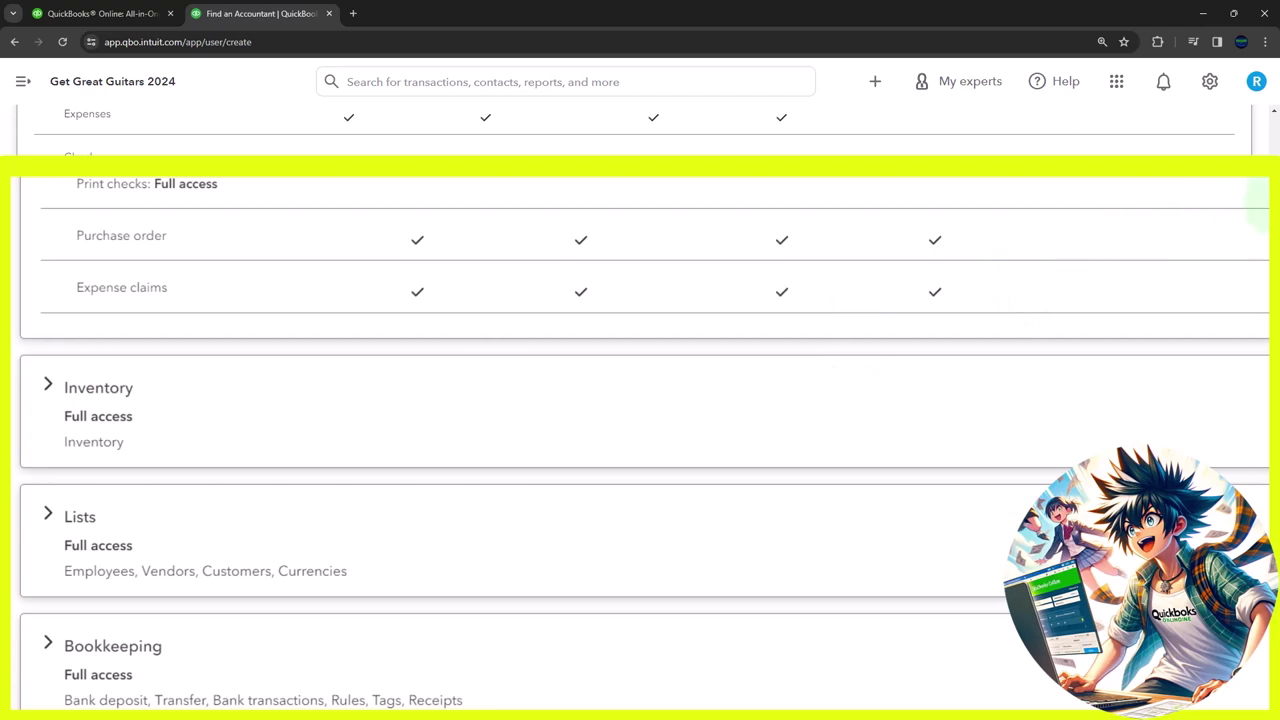
{"action": "left_click", "coordinate": [43, 397]}
{"action": "scroll", "coordinate": [43, 400], "scroll_direction": "down", "scroll_amount": 5}
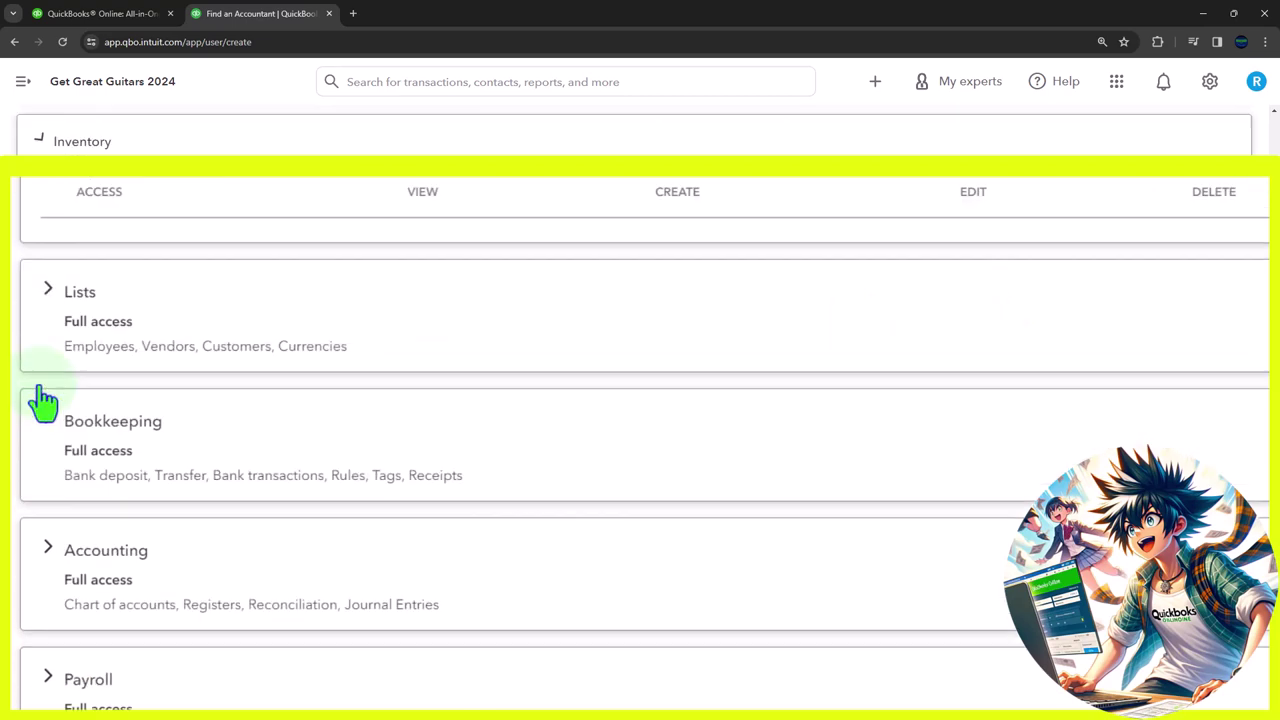
{"action": "scroll", "coordinate": [43, 400], "scroll_direction": "up", "scroll_amount": 5}
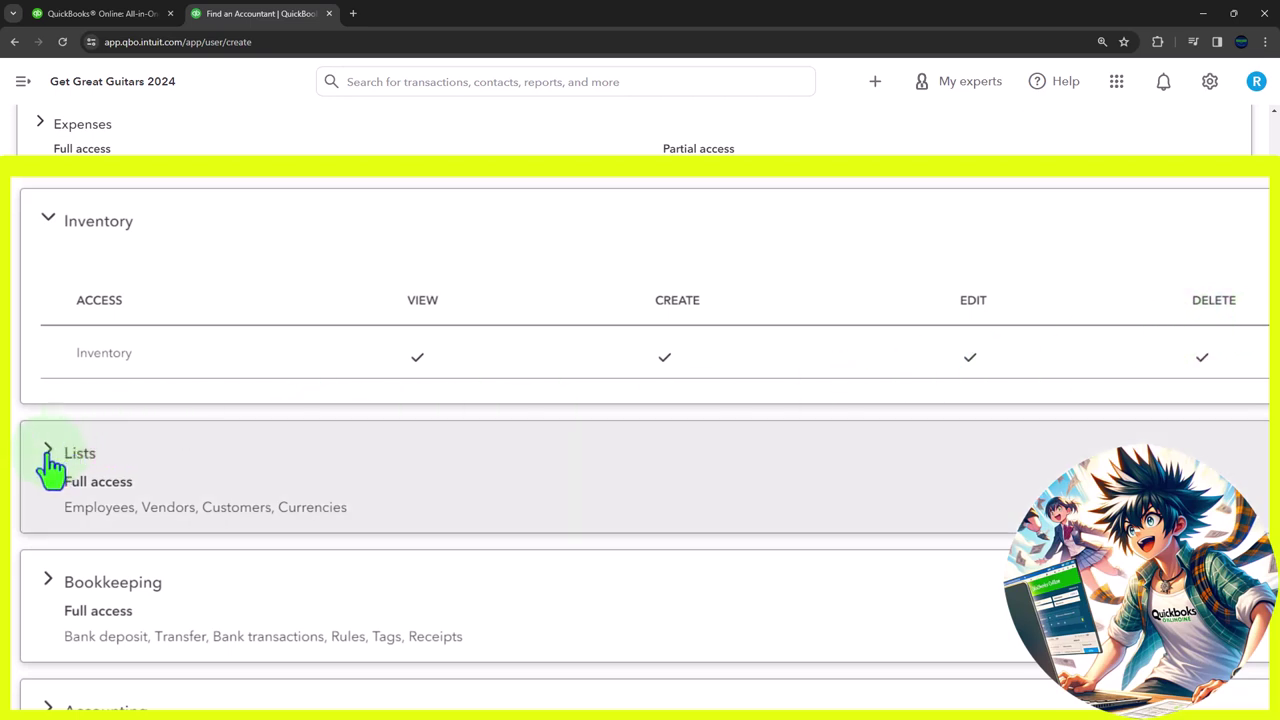
Examine the role's detailed Lists permissions and its Bookkeeping permissions, from Bank deposit through to Receipts
{"action": "left_click", "coordinate": [52, 465]}
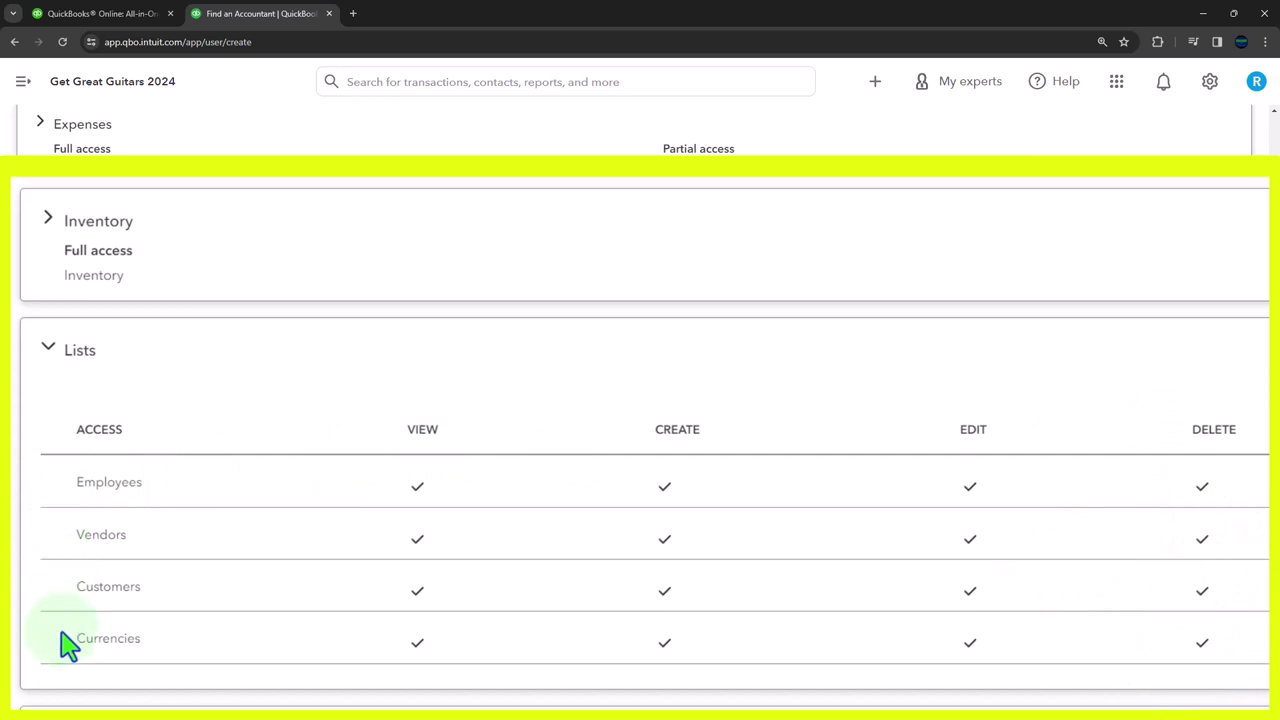
{"action": "scroll", "coordinate": [65, 645], "scroll_direction": "down", "scroll_amount": 5}
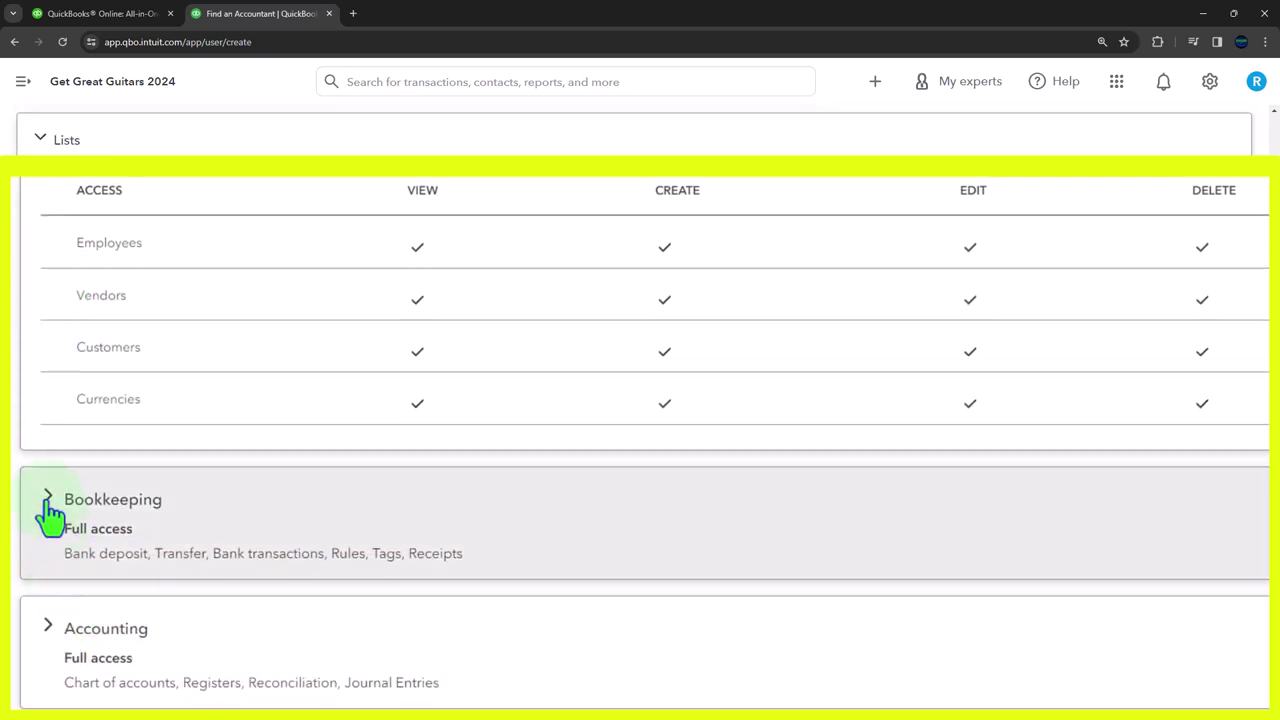
{"action": "left_click", "coordinate": [46, 505]}
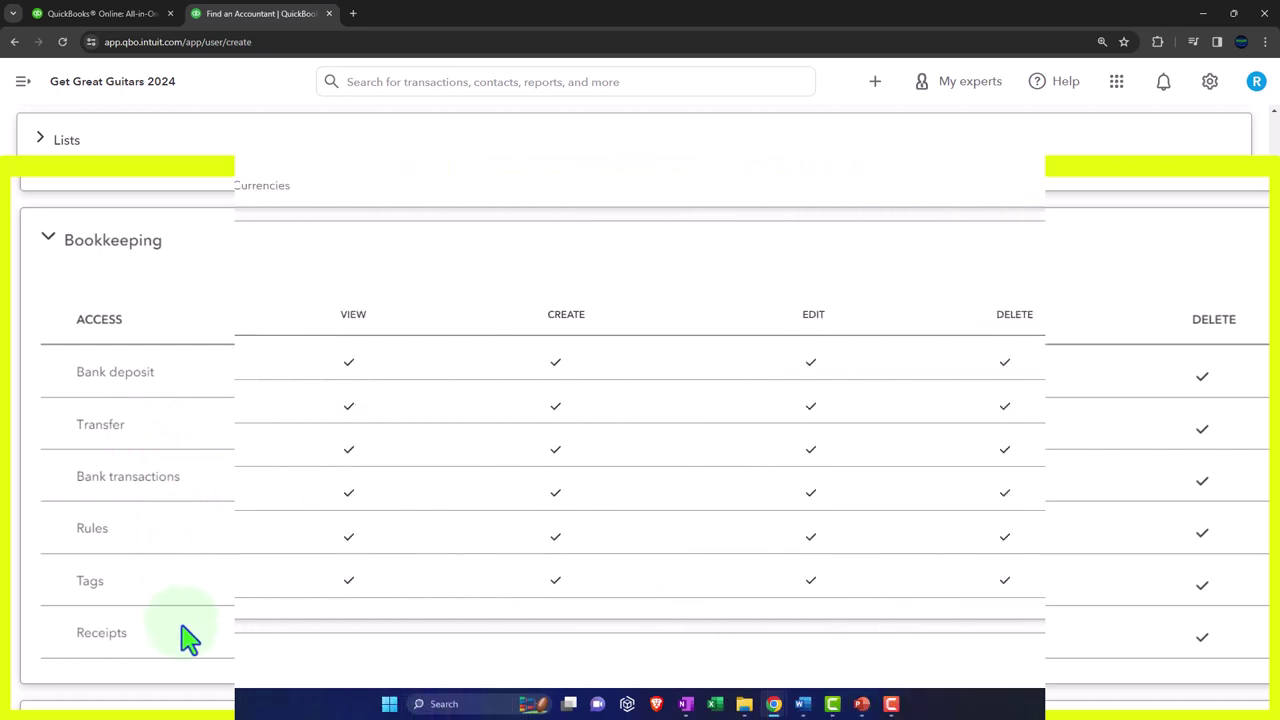
Examine the role's detailed Accounting permissions and its Payroll, workers' compensation and benefits permissions
{"action": "scroll", "coordinate": [152, 578], "scroll_direction": "down", "scroll_amount": 3}
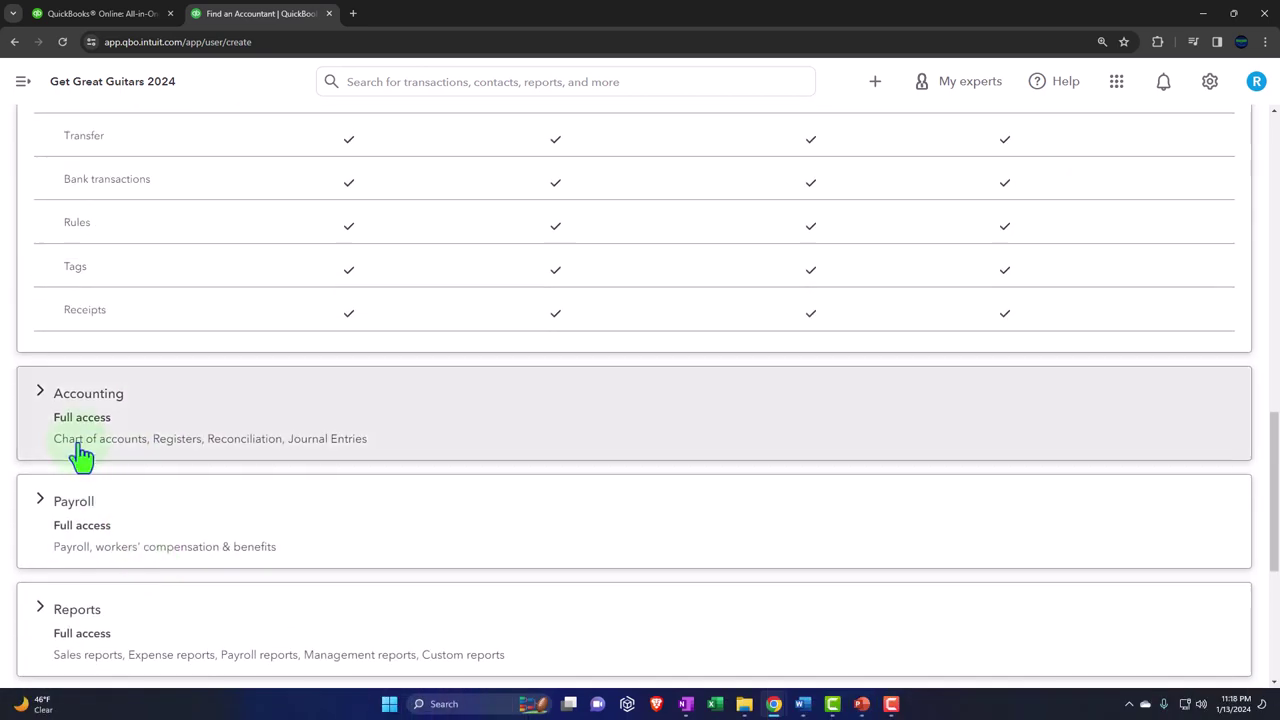
{"action": "left_click", "coordinate": [43, 409]}
{"action": "scroll", "coordinate": [43, 409], "scroll_direction": "down", "scroll_amount": 3}
{"action": "scroll", "coordinate": [43, 410], "scroll_direction": "up", "scroll_amount": 1}
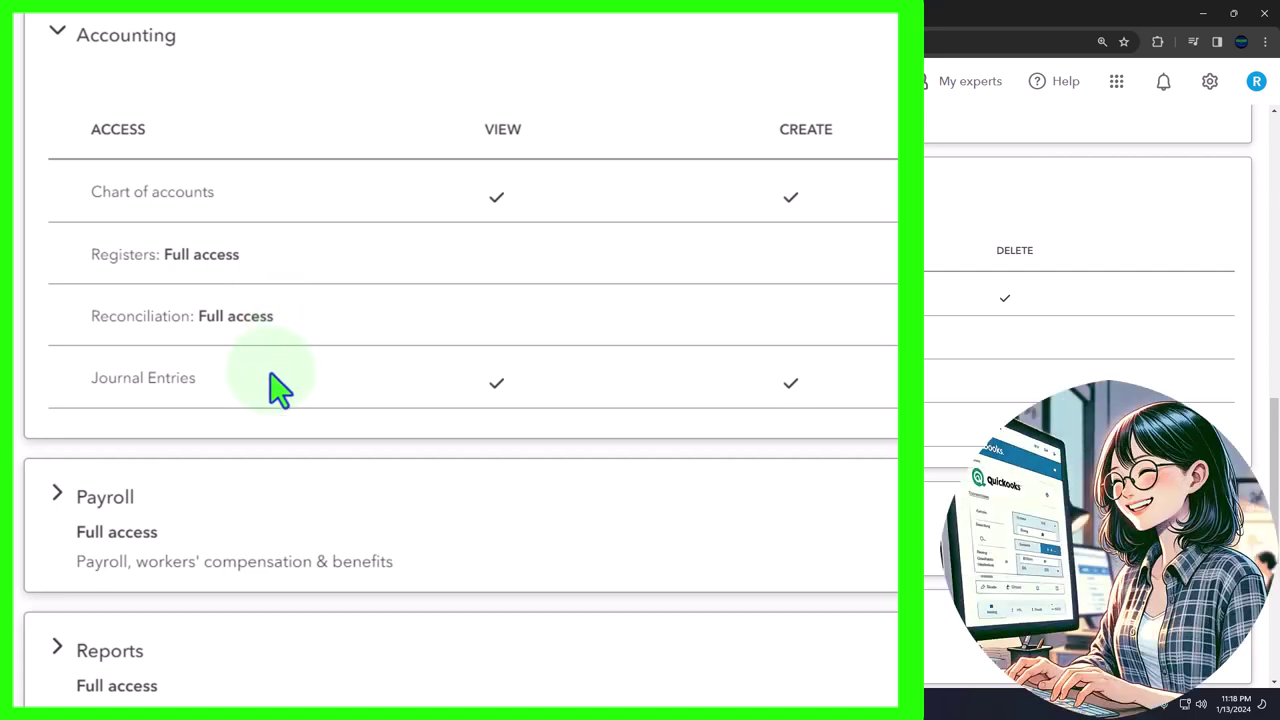
{"action": "scroll", "coordinate": [280, 390], "scroll_direction": "down", "scroll_amount": 2}
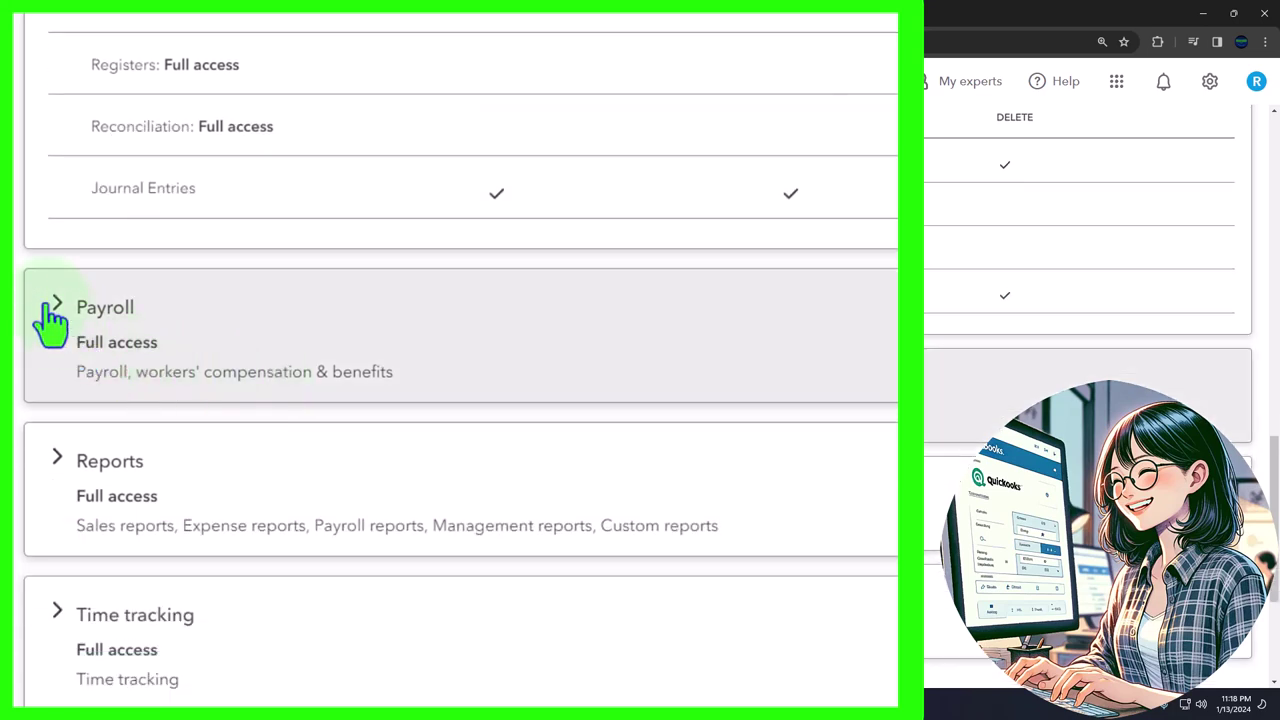
{"action": "left_click", "coordinate": [50, 318]}
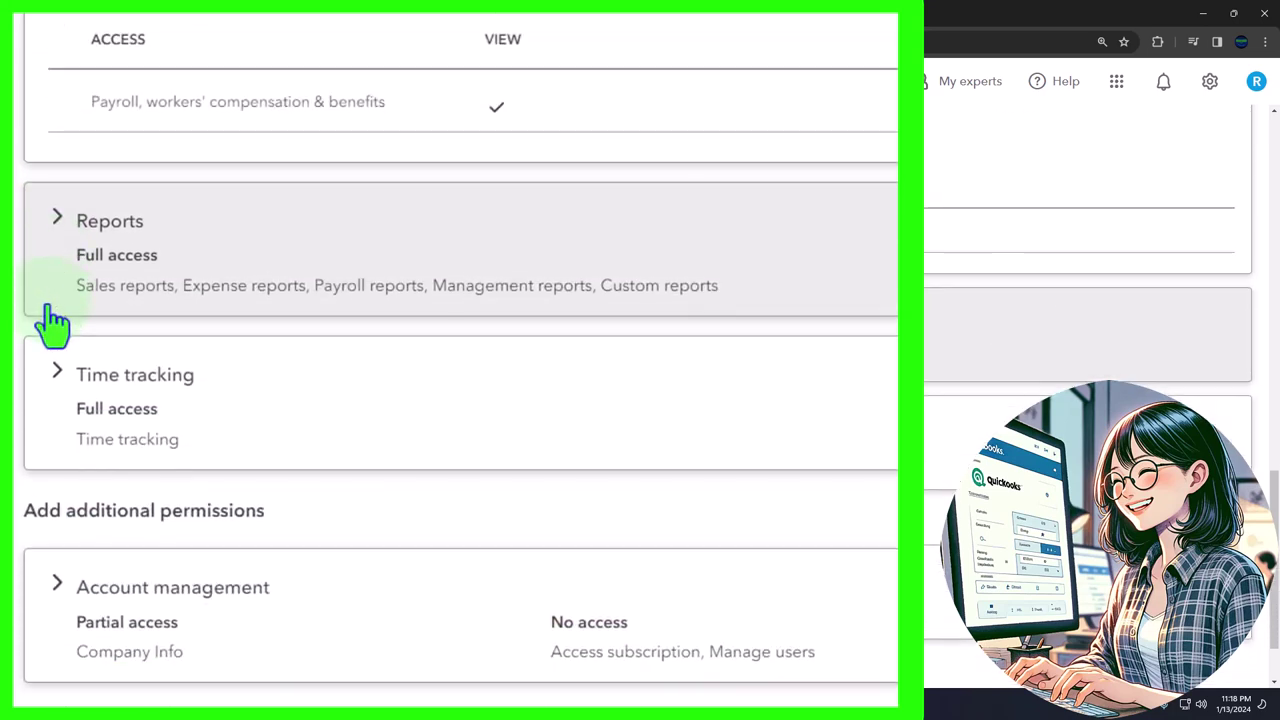
{"action": "scroll", "coordinate": [50, 322], "scroll_direction": "up", "scroll_amount": 1}
{"action": "scroll", "coordinate": [52, 322], "scroll_direction": "up", "scroll_amount": 1}
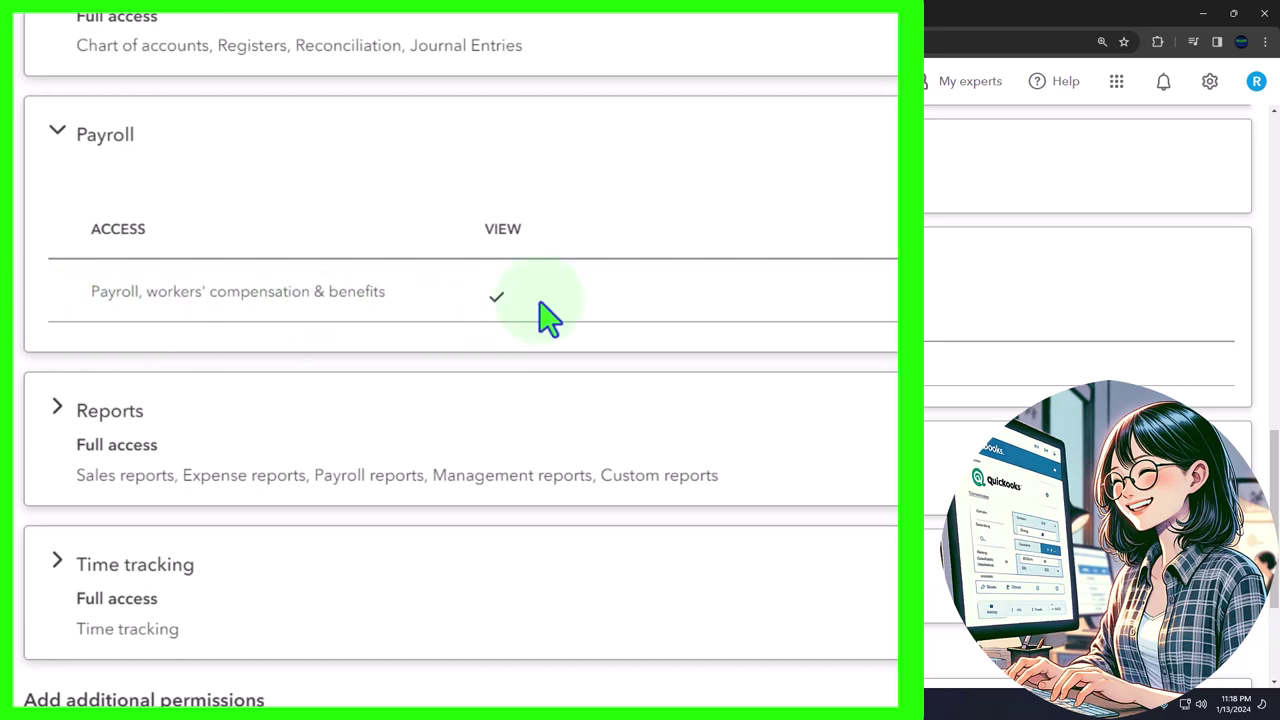
Examine the role's access to each type of report and its Time tracking permissions
{"action": "scroll", "coordinate": [689, 343], "scroll_direction": "down", "scroll_amount": 1}
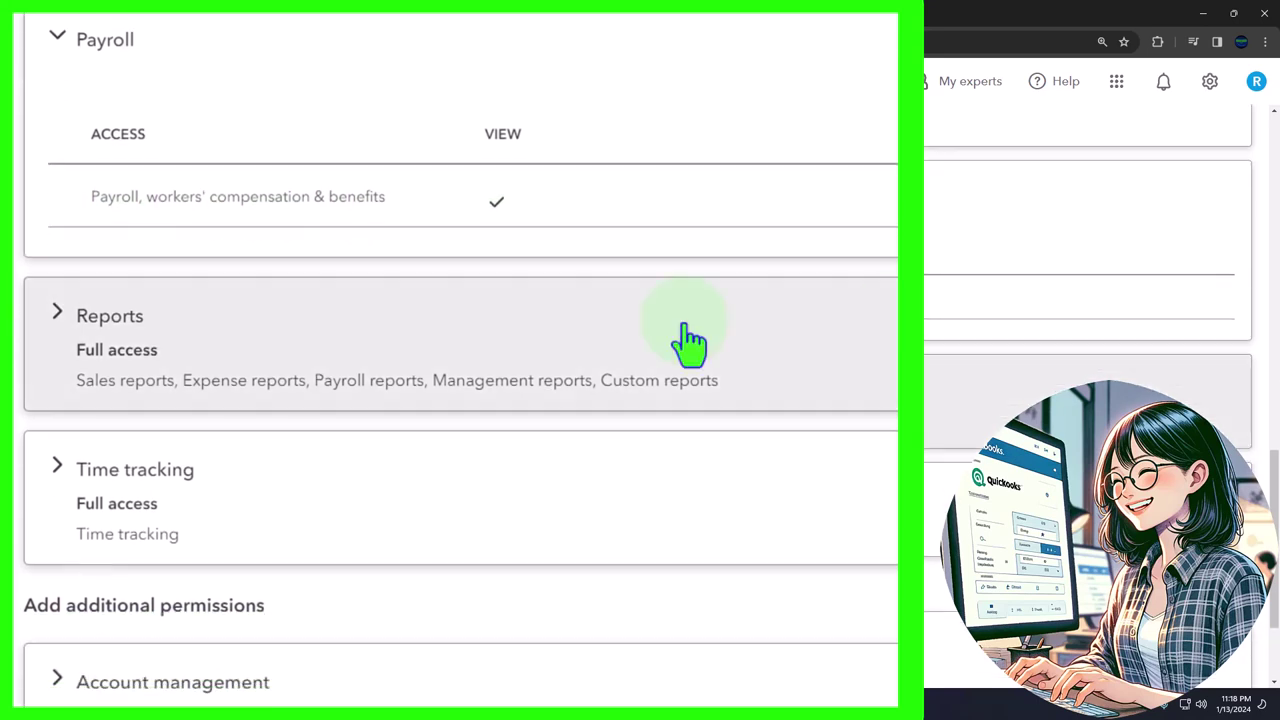
{"action": "left_click", "coordinate": [56, 322]}
{"action": "scroll", "coordinate": [57, 337], "scroll_direction": "down", "scroll_amount": 1}
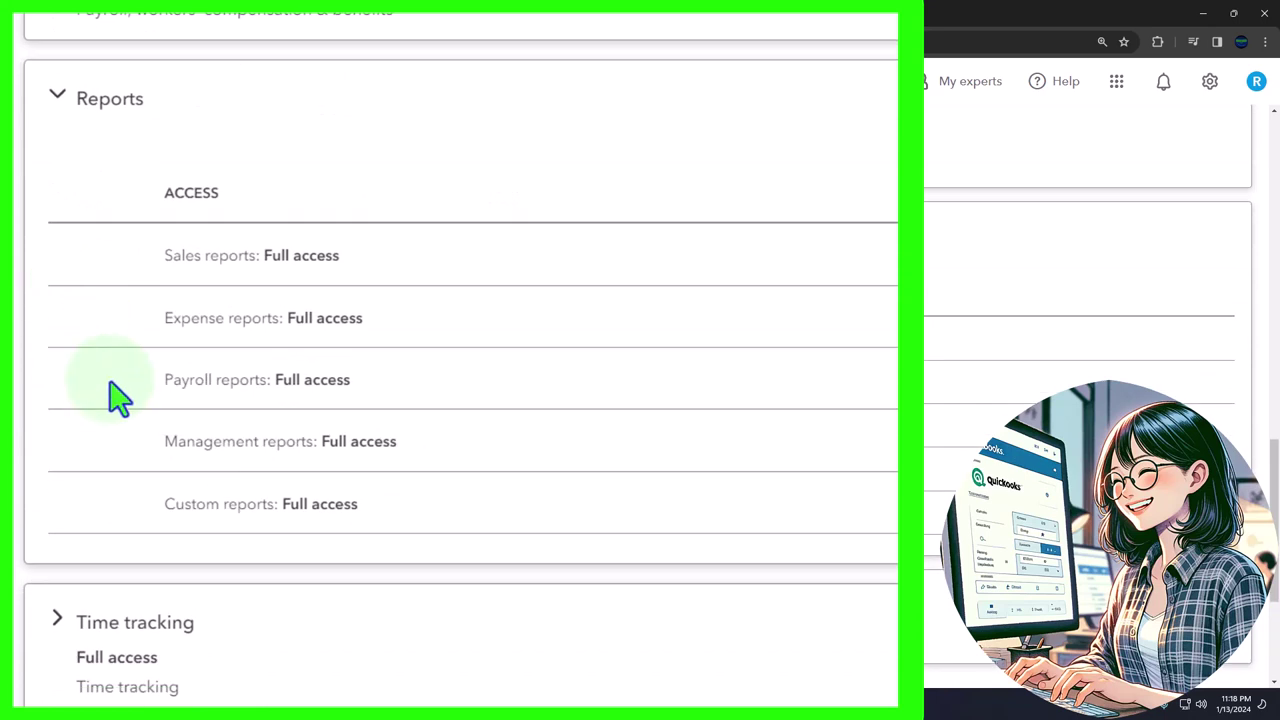
{"action": "scroll", "coordinate": [125, 512], "scroll_direction": "down", "scroll_amount": 2}
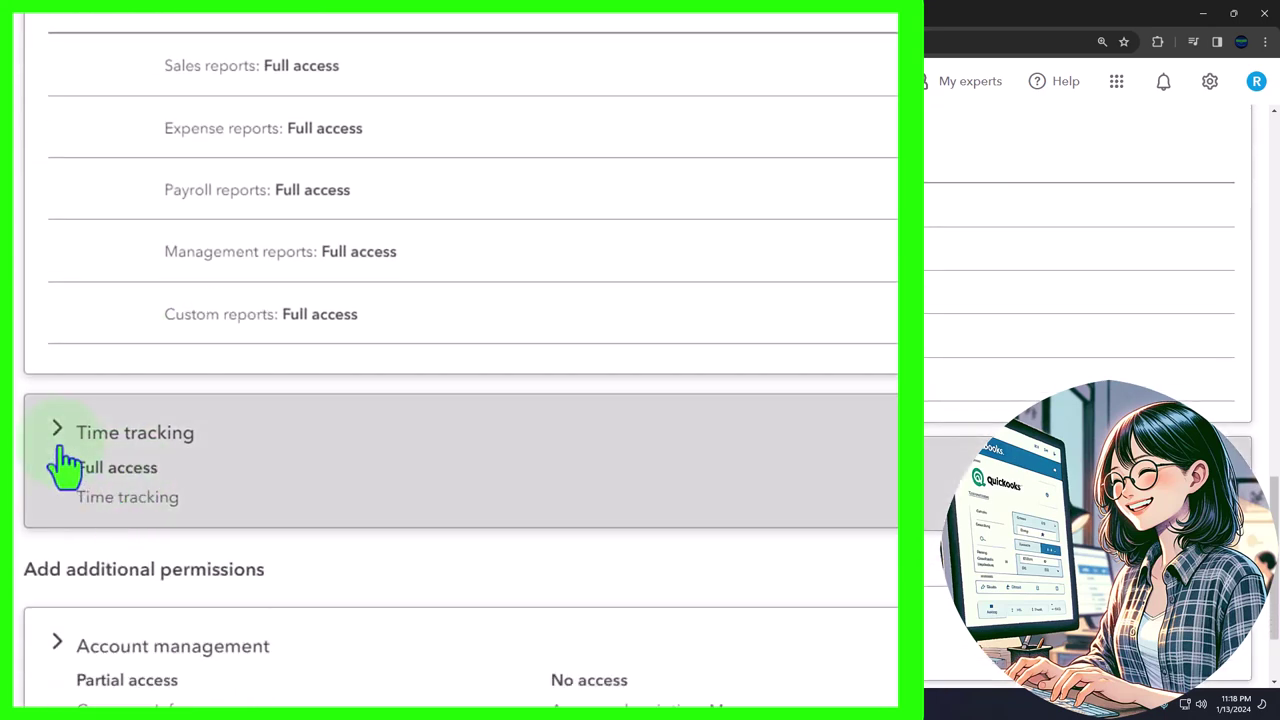
{"action": "left_click", "coordinate": [57, 440]}
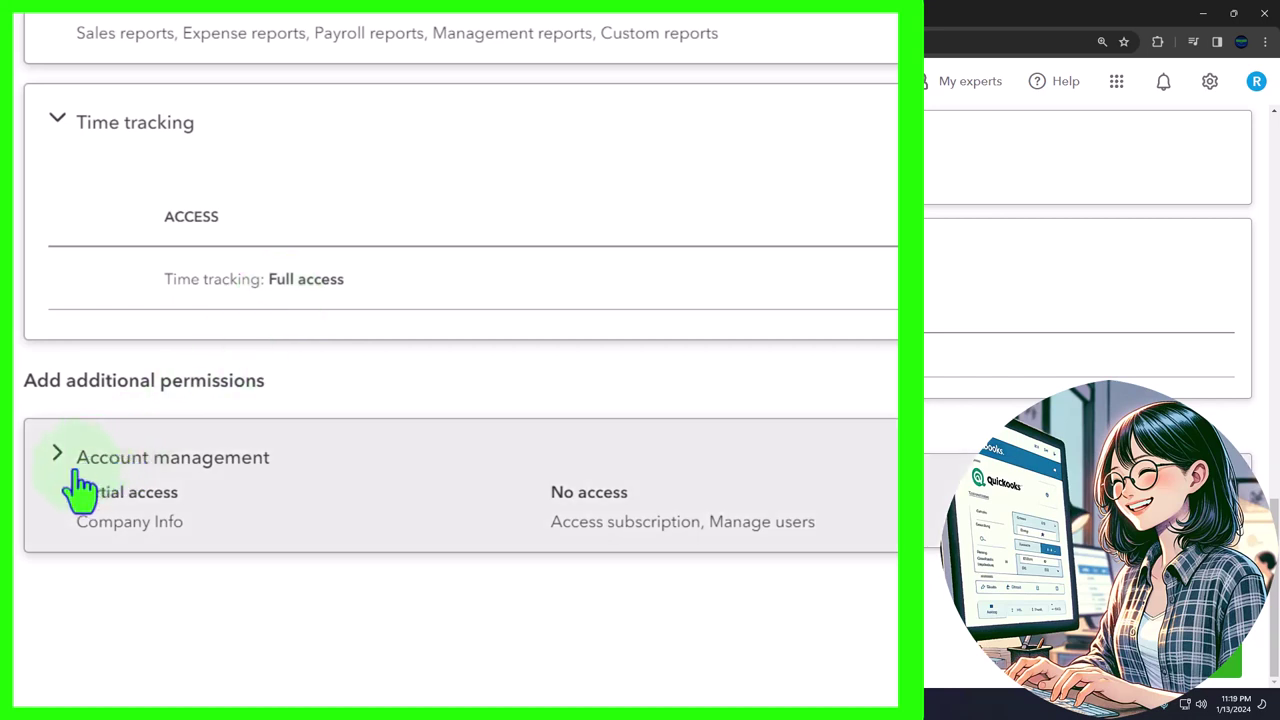
Expand Account management and try granting Access subscription and Manage users, clearing each permission again
{"action": "left_click", "coordinate": [63, 480]}
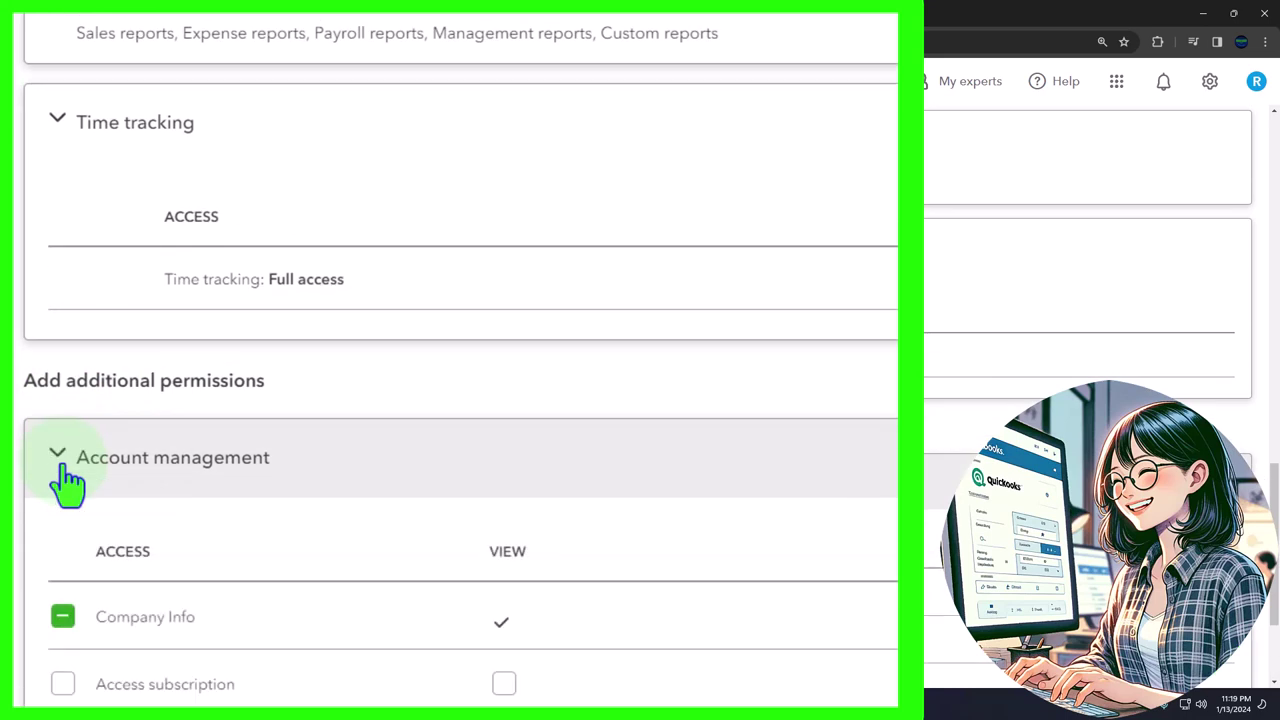
{"action": "scroll", "coordinate": [65, 485], "scroll_direction": "down", "scroll_amount": 2}
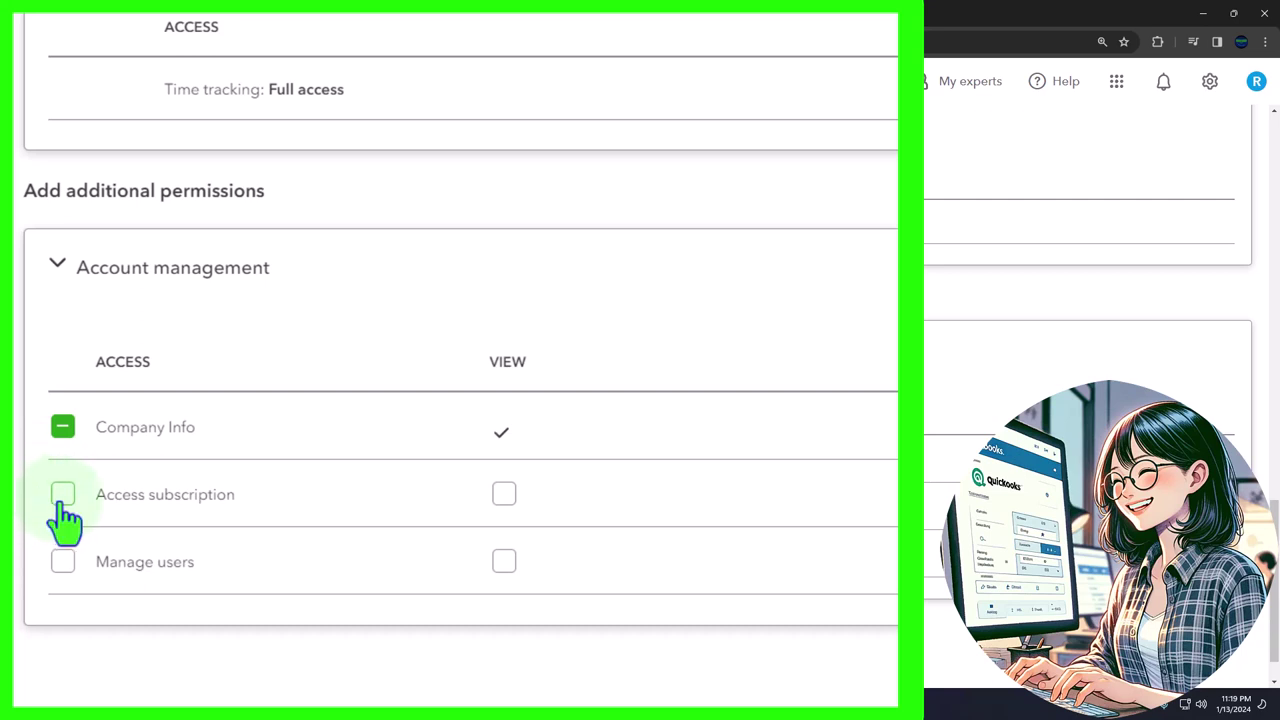
{"action": "left_click", "coordinate": [61, 500]}
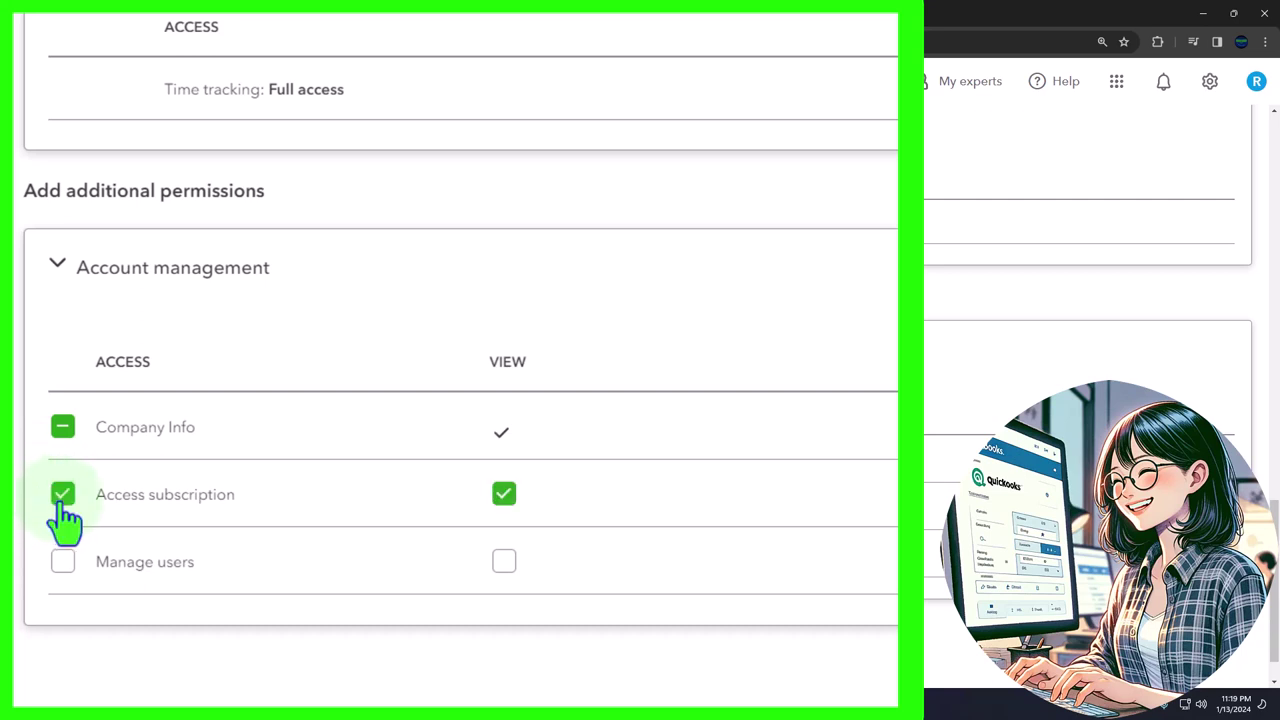
{"action": "left_click", "coordinate": [61, 500]}
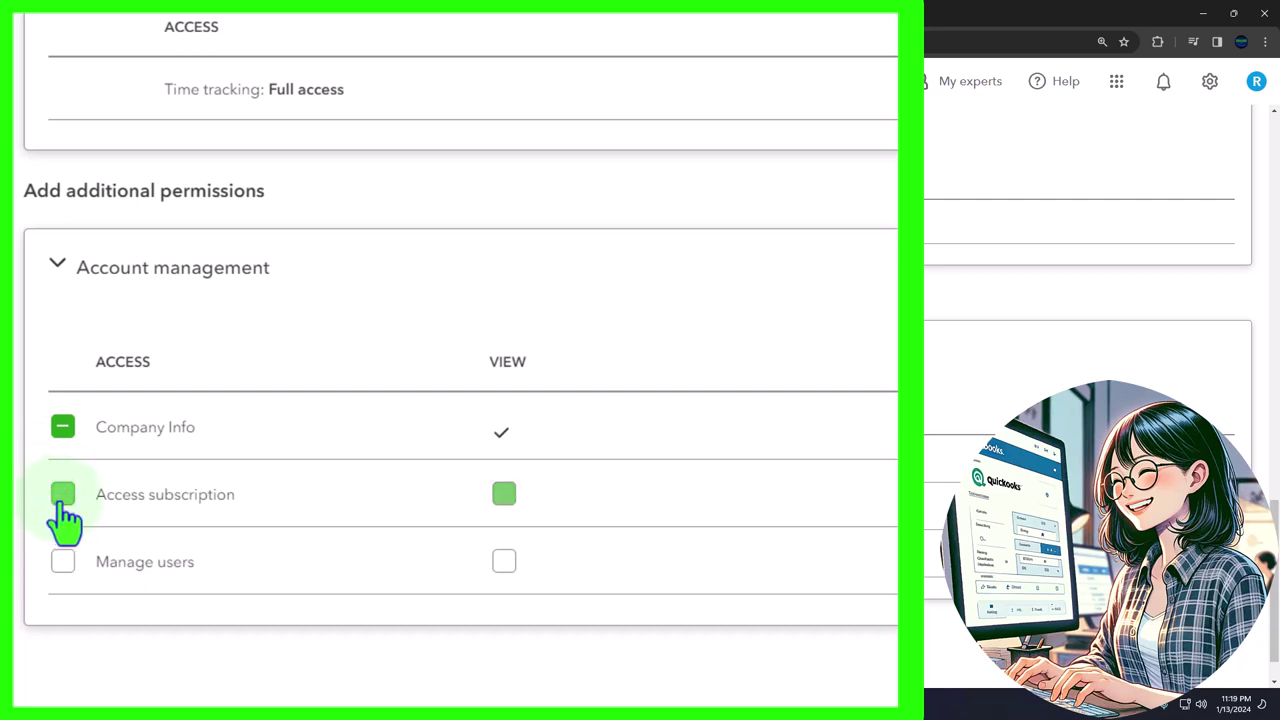
{"action": "left_click", "coordinate": [62, 566]}
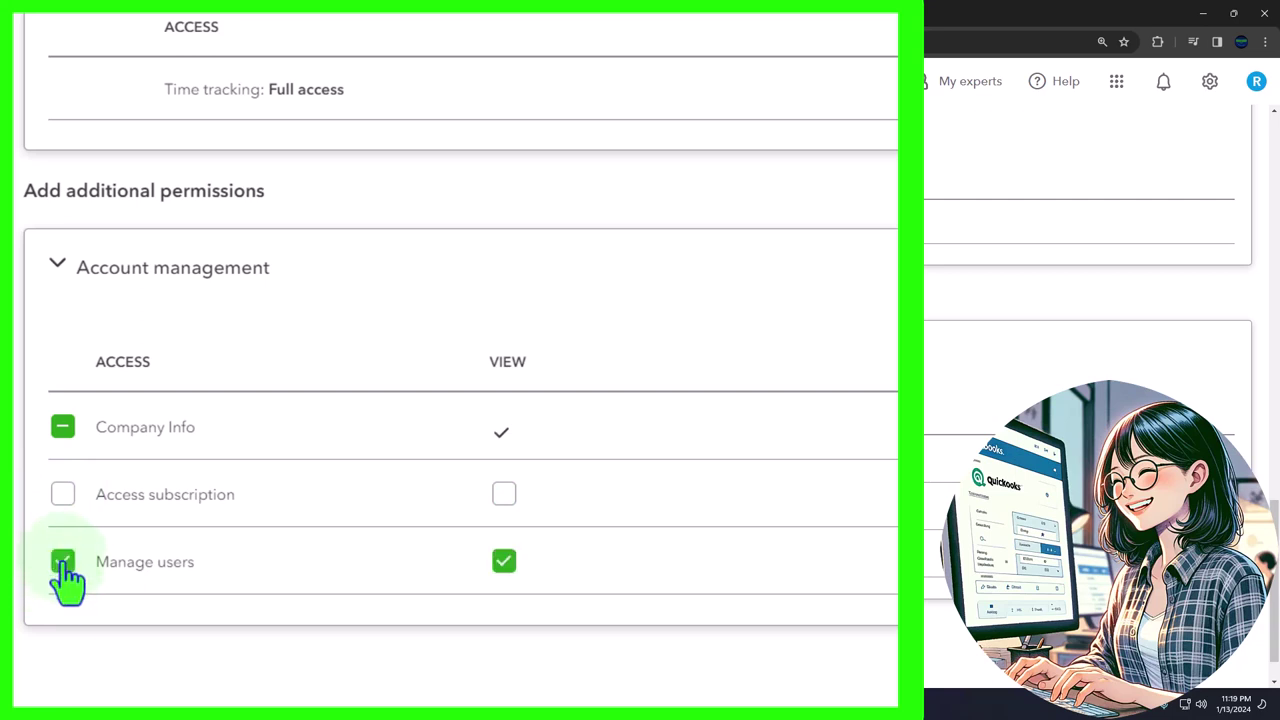
{"action": "left_click", "coordinate": [63, 566]}
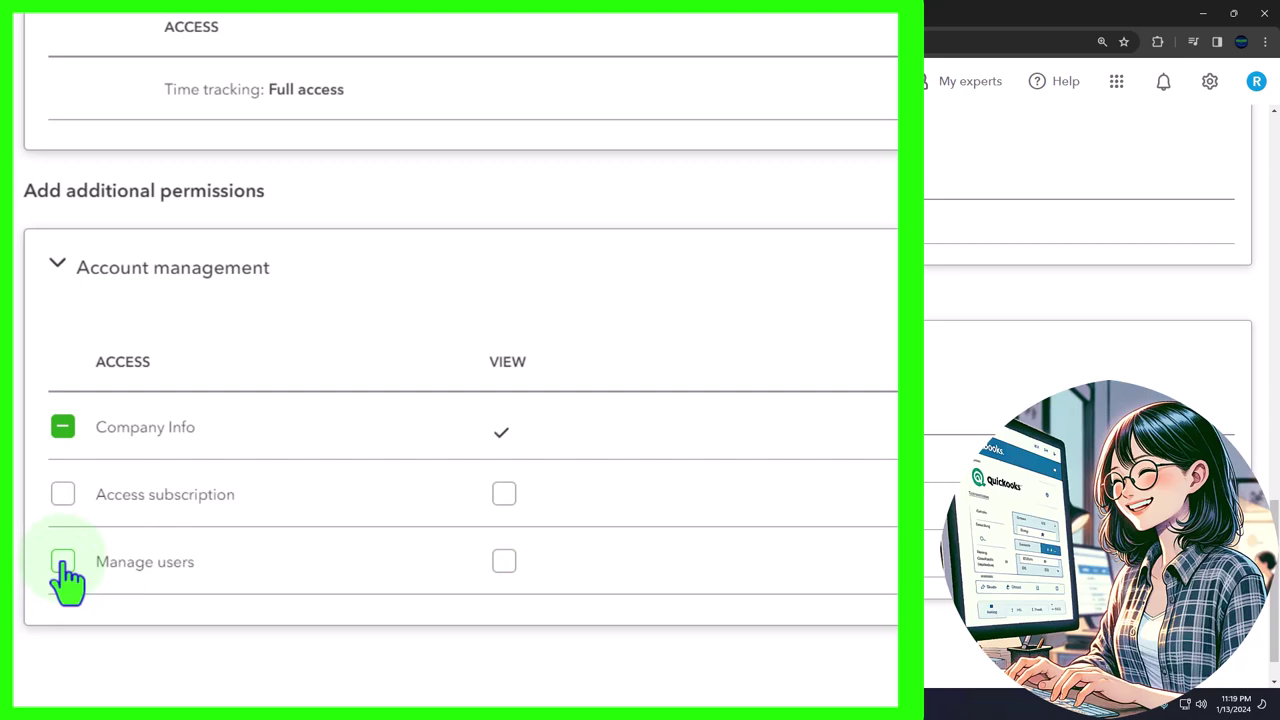
Change the new user's role to Standard all access without payroll
{"action": "scroll", "coordinate": [70, 595], "scroll_direction": "up", "scroll_amount": 5}
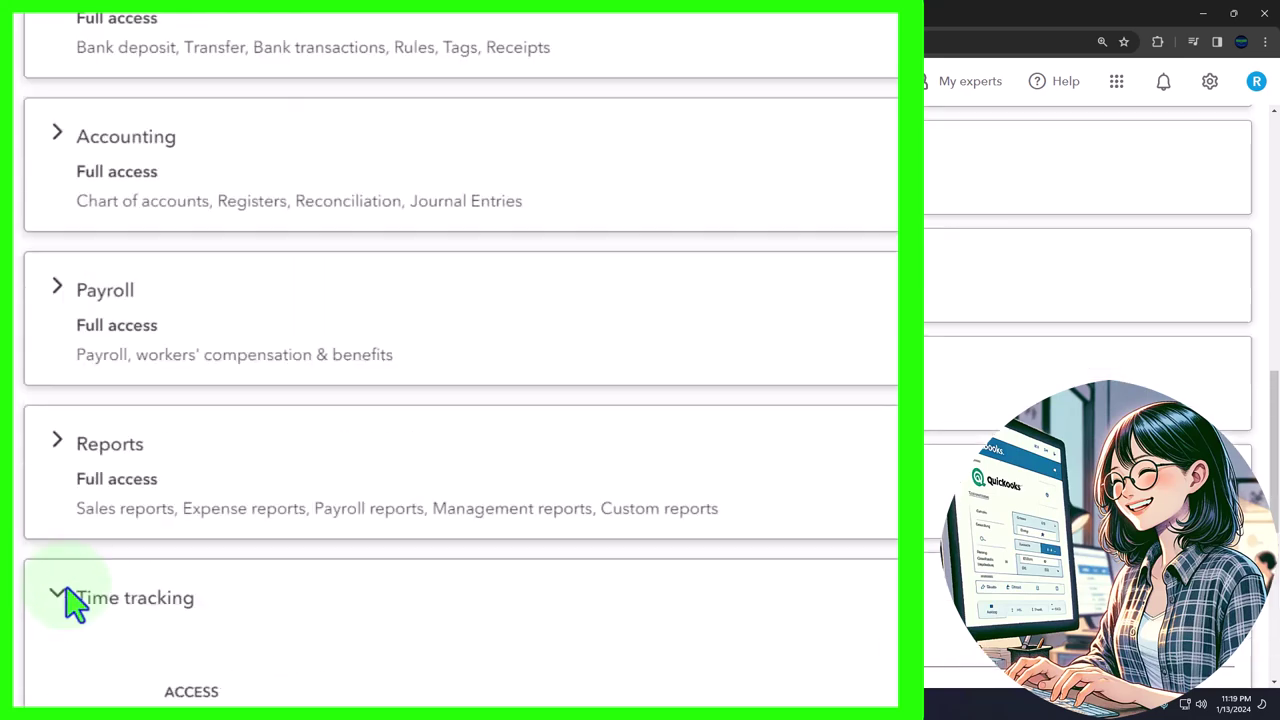
{"action": "scroll", "coordinate": [65, 603], "scroll_direction": "up", "scroll_amount": 10}
{"action": "scroll", "coordinate": [200, 480], "scroll_direction": "down", "scroll_amount": 2}
{"action": "left_click", "coordinate": [362, 291]}
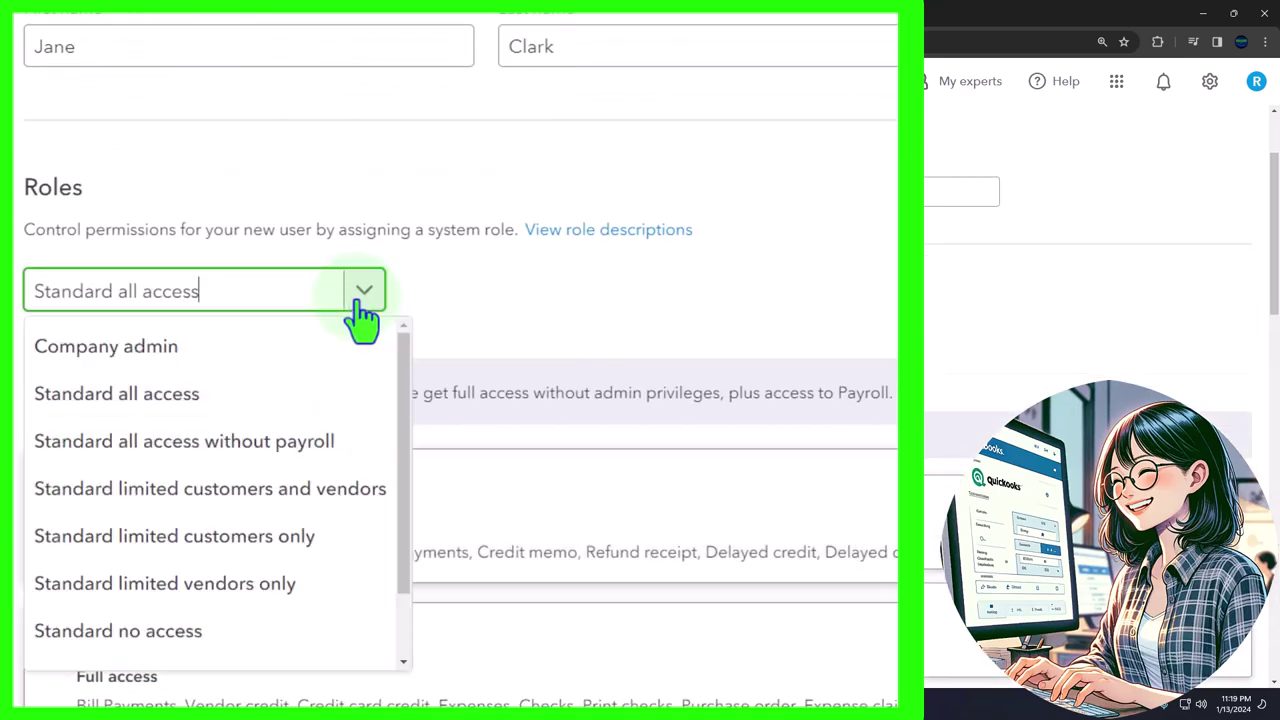
{"action": "left_click", "coordinate": [305, 450]}
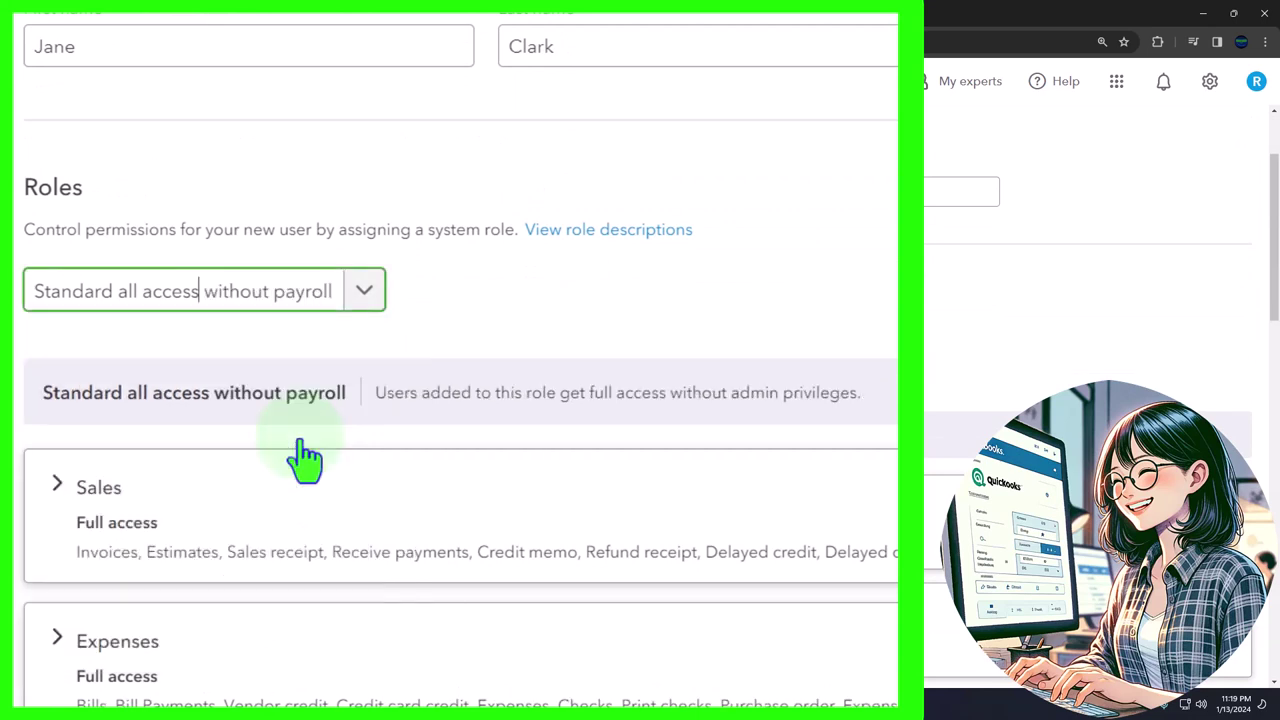
Review the Standard all access without payroll role's access level for each area, from Sales through to Account management
{"action": "scroll", "coordinate": [88, 520], "scroll_direction": "down", "scroll_amount": 2}
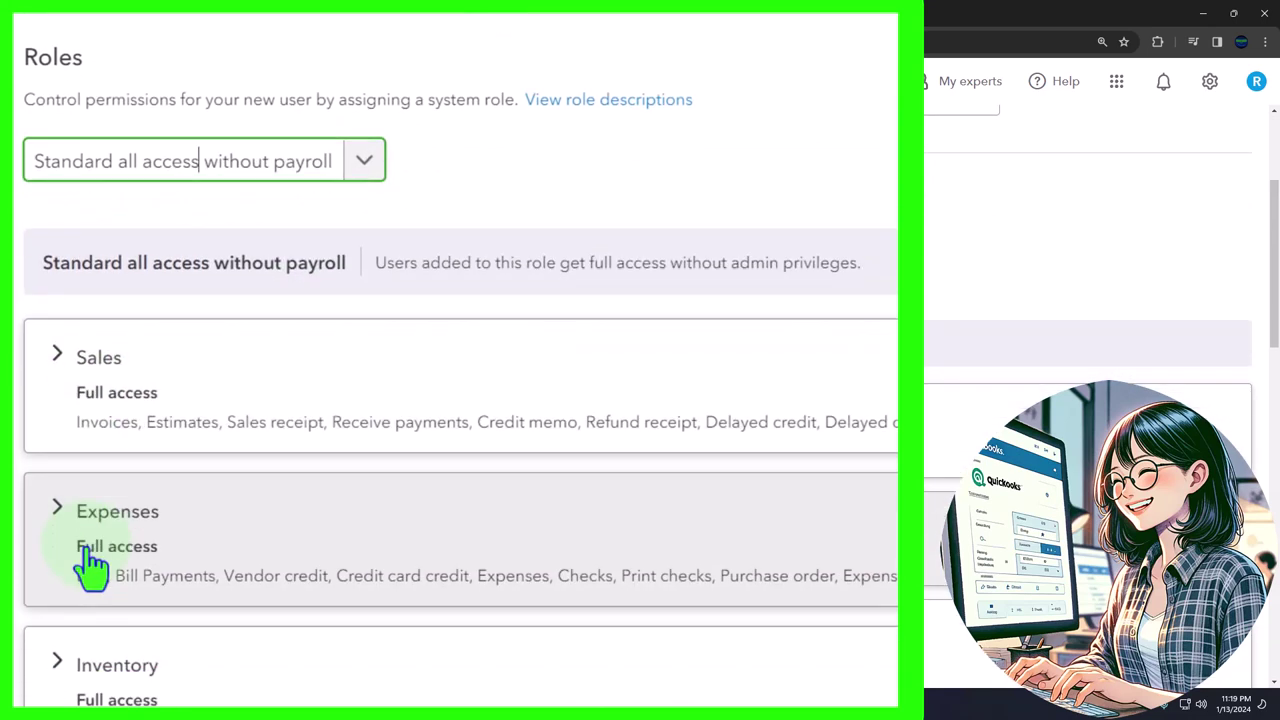
{"action": "scroll", "coordinate": [88, 565], "scroll_direction": "down", "scroll_amount": 5}
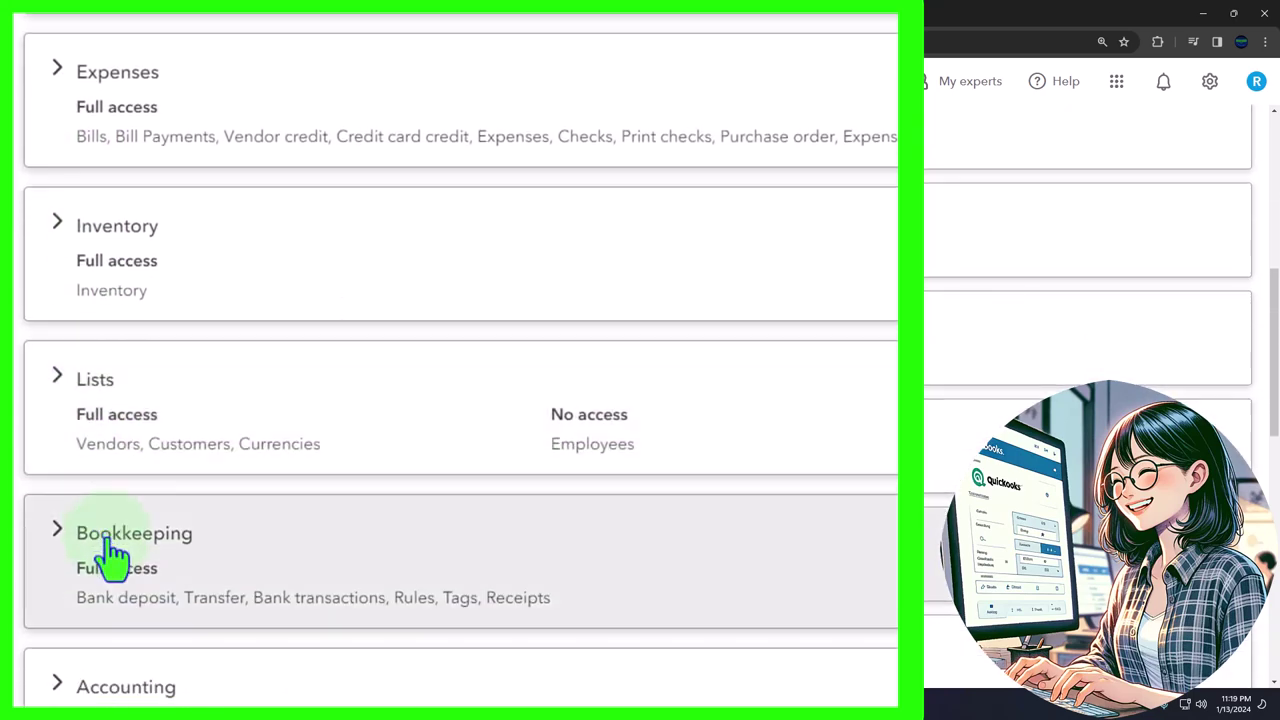
{"action": "scroll", "coordinate": [112, 550], "scroll_direction": "down", "scroll_amount": 5}
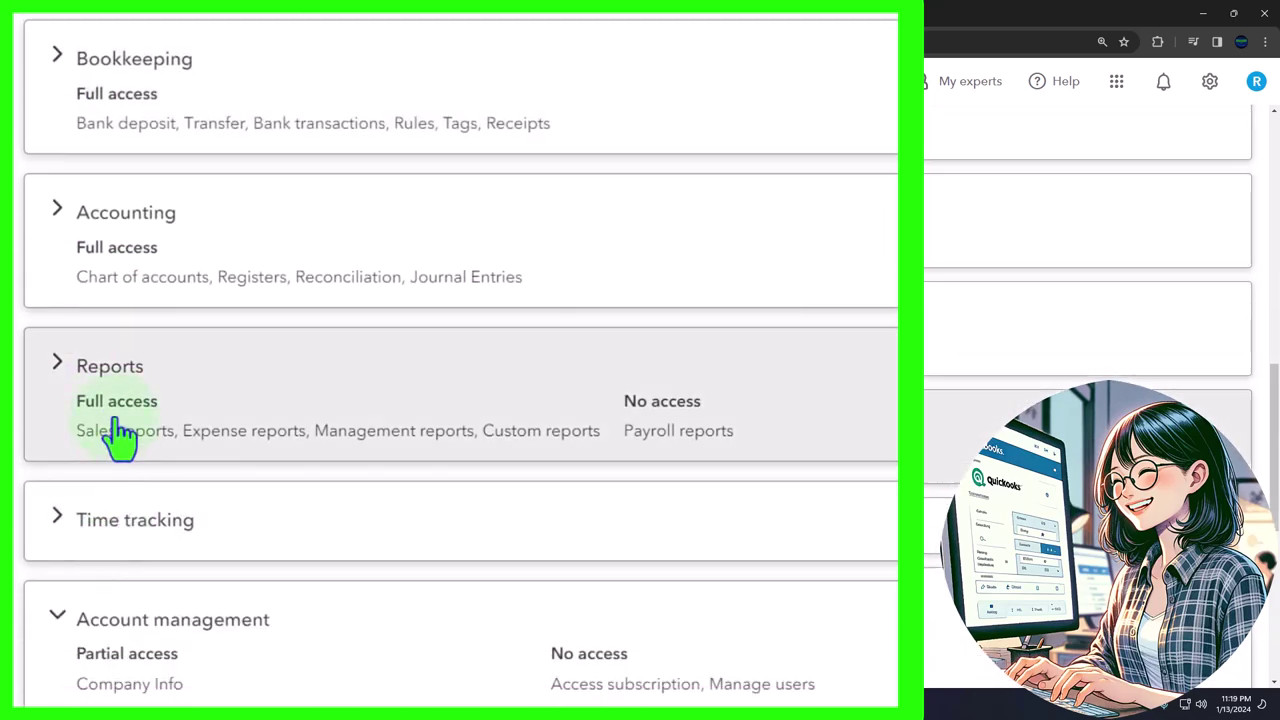
{"action": "scroll", "coordinate": [118, 435], "scroll_direction": "down", "scroll_amount": 1}
{"action": "scroll", "coordinate": [148, 532], "scroll_direction": "down", "scroll_amount": 4}
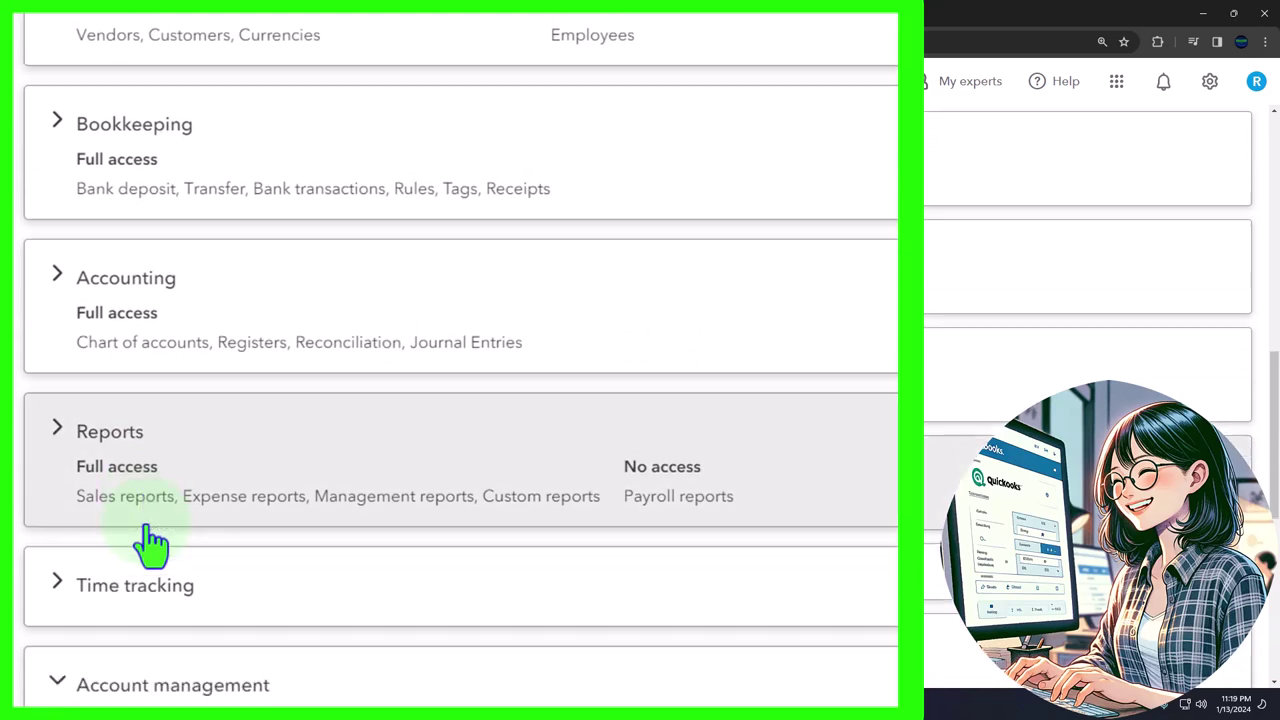
Collapse the Account management details and check the Standard all access without payroll role's Payroll access
{"action": "left_click", "coordinate": [59, 333]}
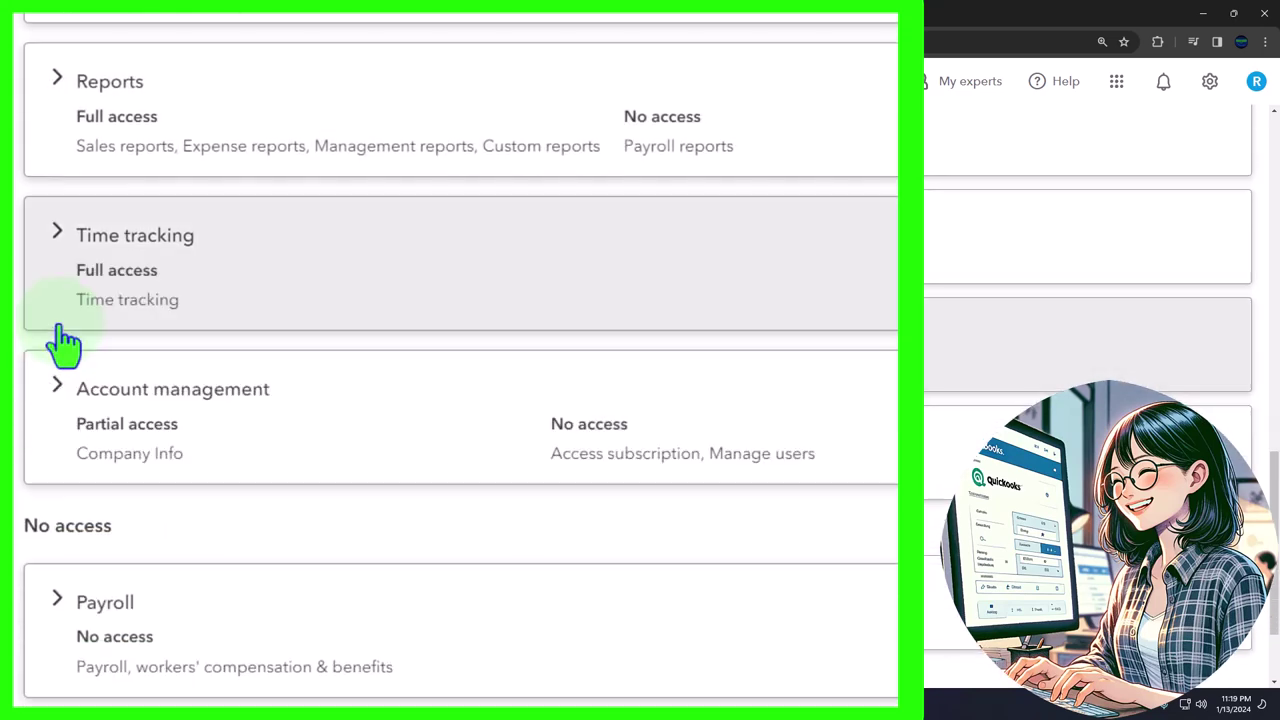
{"action": "scroll", "coordinate": [63, 343], "scroll_direction": "down", "scroll_amount": 2}
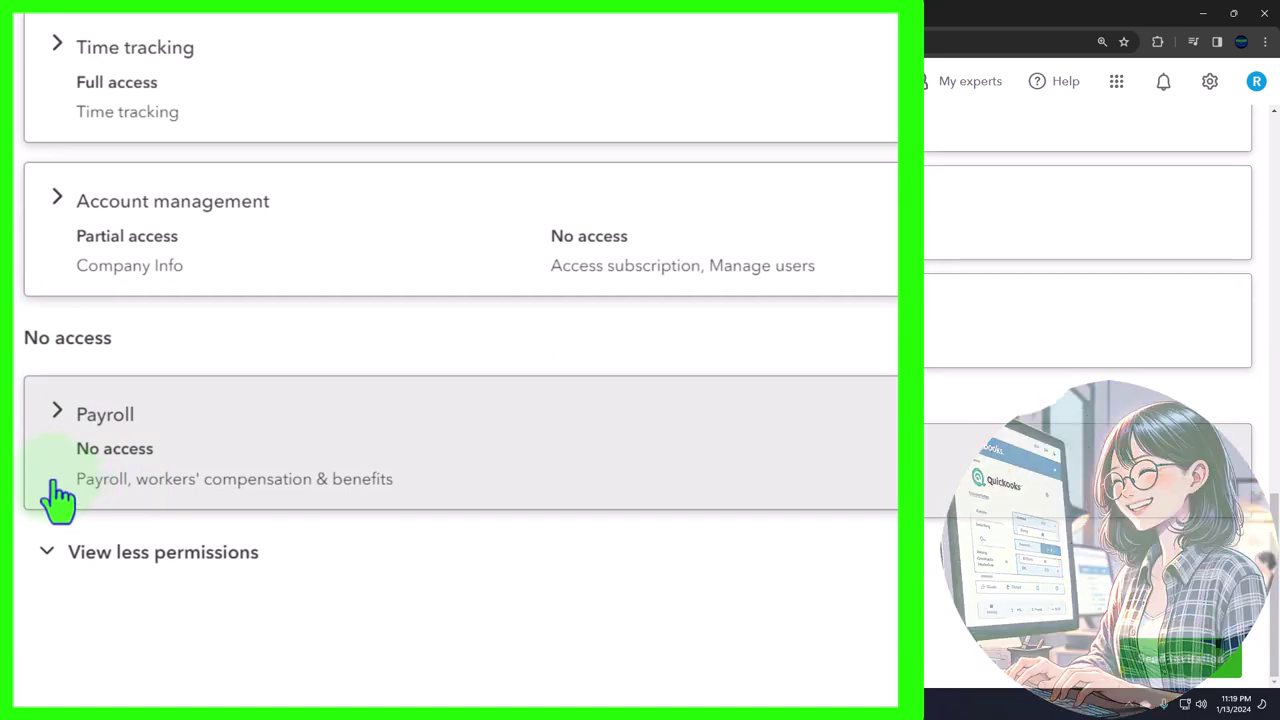
{"action": "scroll", "coordinate": [63, 505], "scroll_direction": "up", "scroll_amount": 12}
{"action": "scroll", "coordinate": [63, 490], "scroll_direction": "up", "scroll_amount": 5}
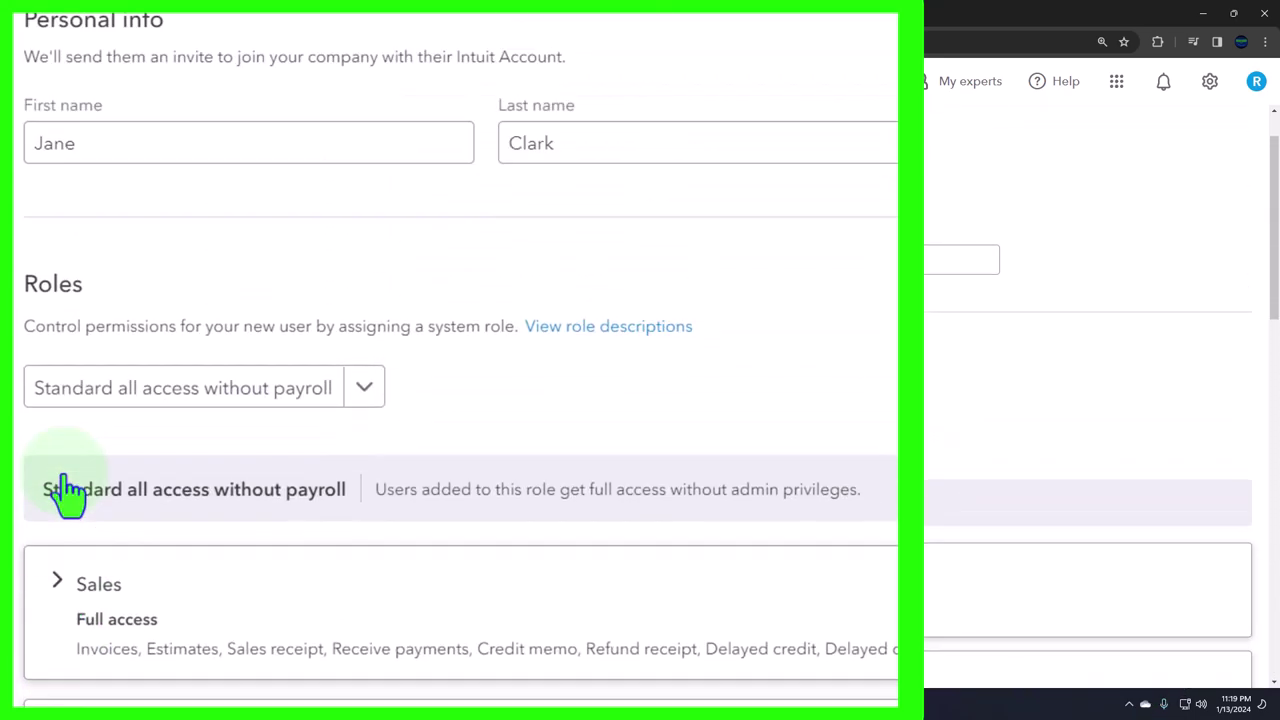
Change the new user's role to Standard limited customers and vendors
{"action": "scroll", "coordinate": [274, 474], "scroll_direction": "down", "scroll_amount": 3}
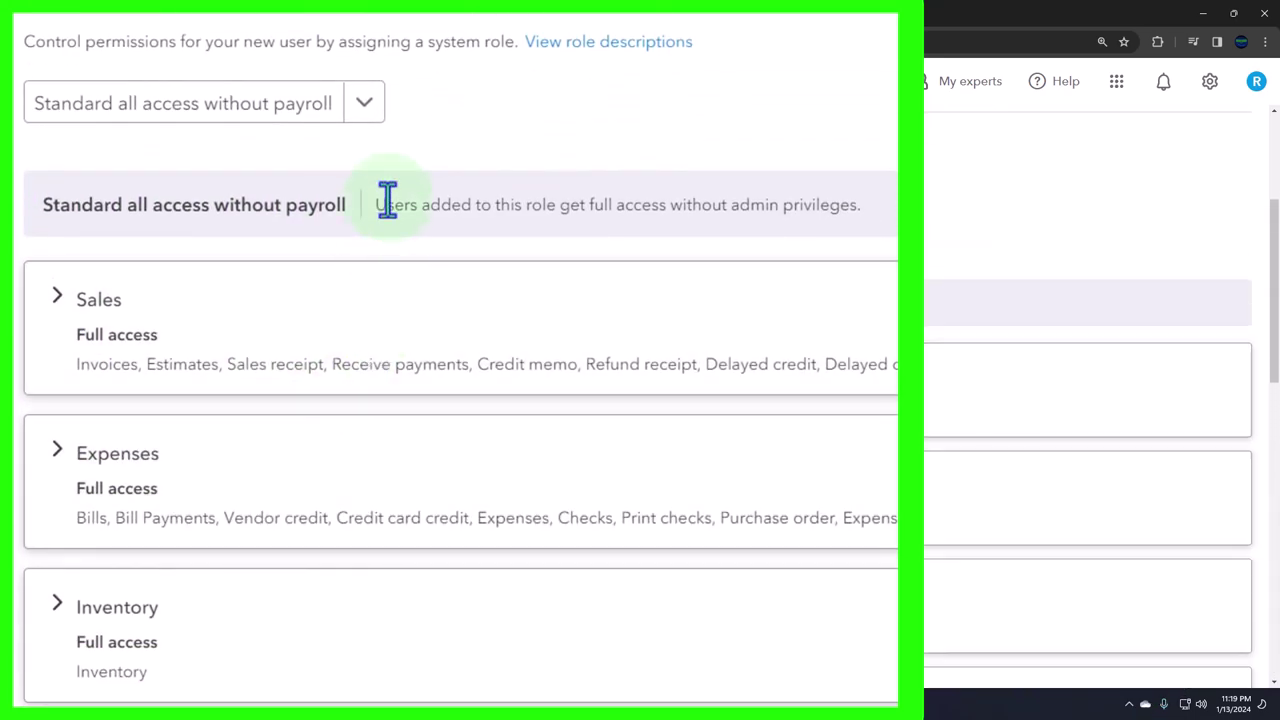
{"action": "left_click", "coordinate": [366, 108]}
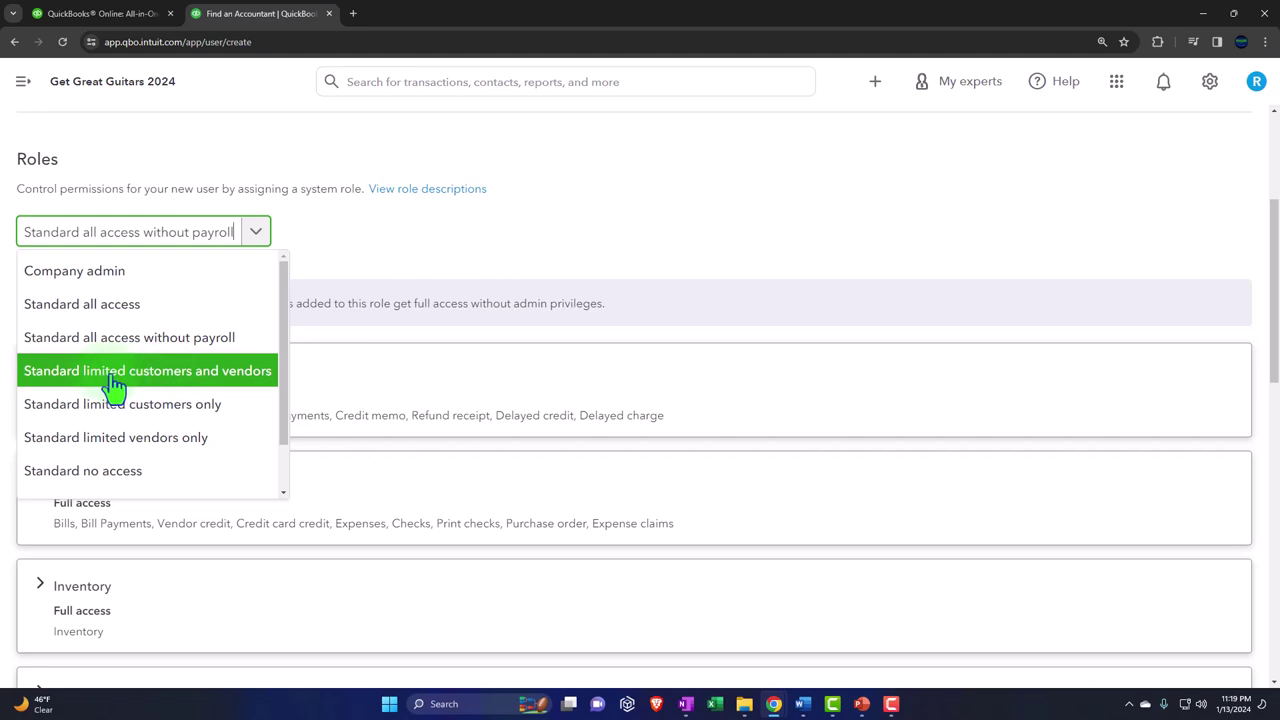
{"action": "left_click", "coordinate": [127, 385]}
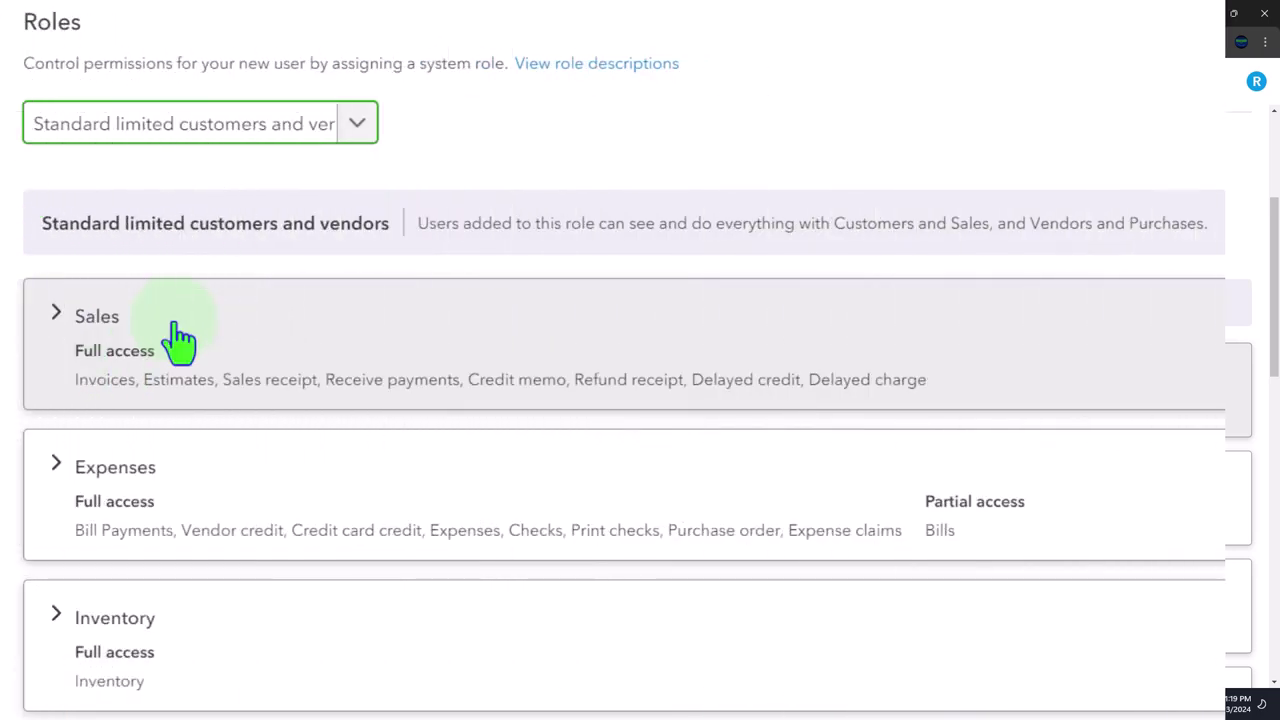
Review the Standard limited customers and vendors role's access level for each area from Sales through Time tracking
{"action": "scroll", "coordinate": [178, 340], "scroll_direction": "down", "scroll_amount": 2}
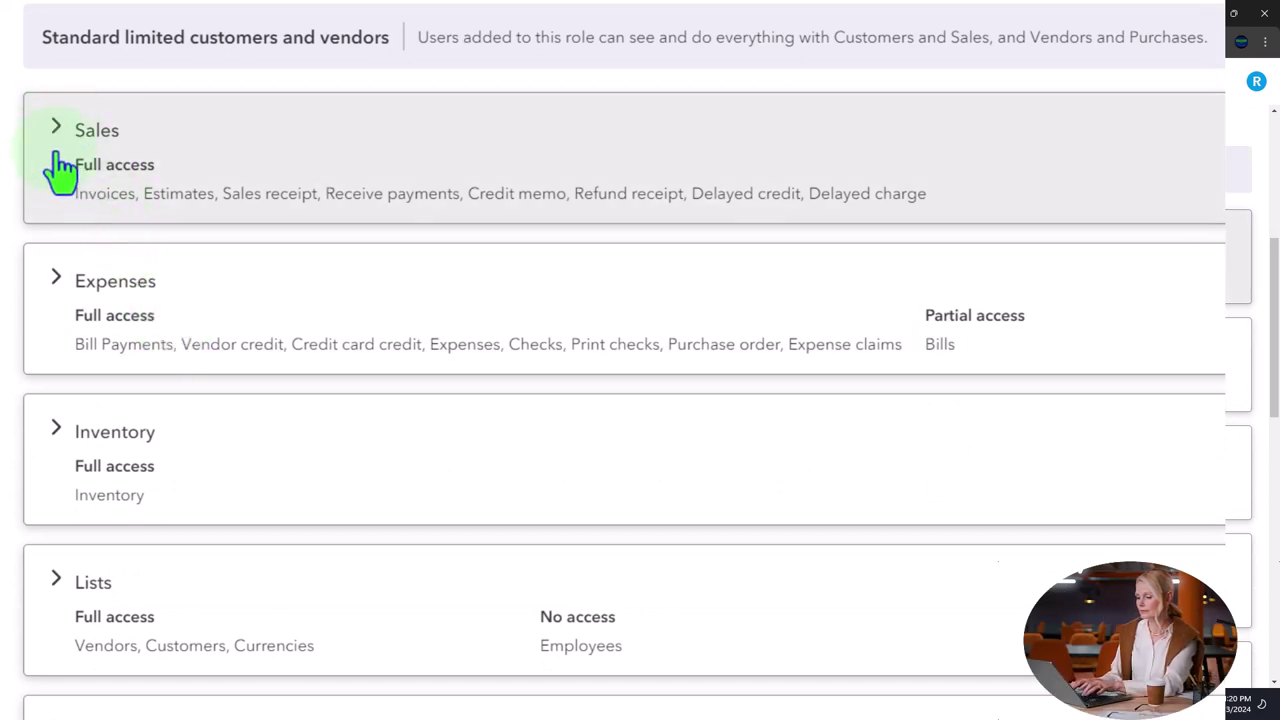
{"action": "scroll", "coordinate": [85, 320], "scroll_direction": "down", "scroll_amount": 1}
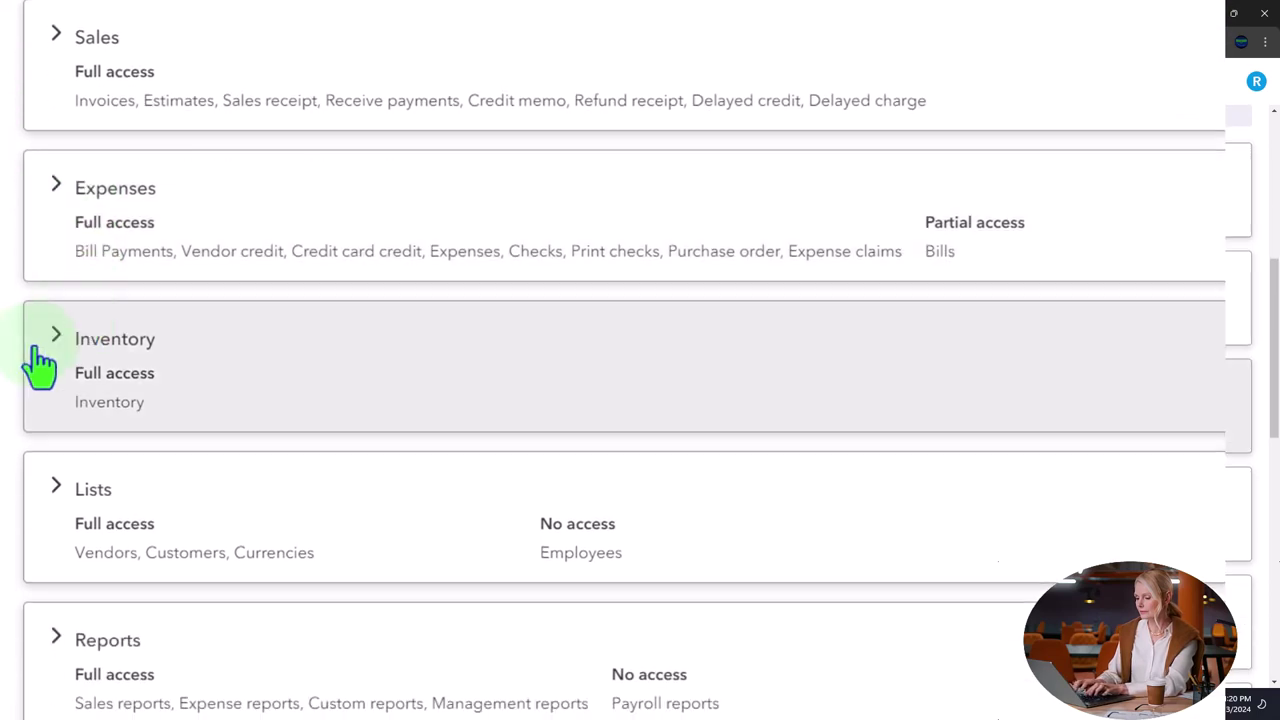
{"action": "scroll", "coordinate": [55, 372], "scroll_direction": "down", "scroll_amount": 1}
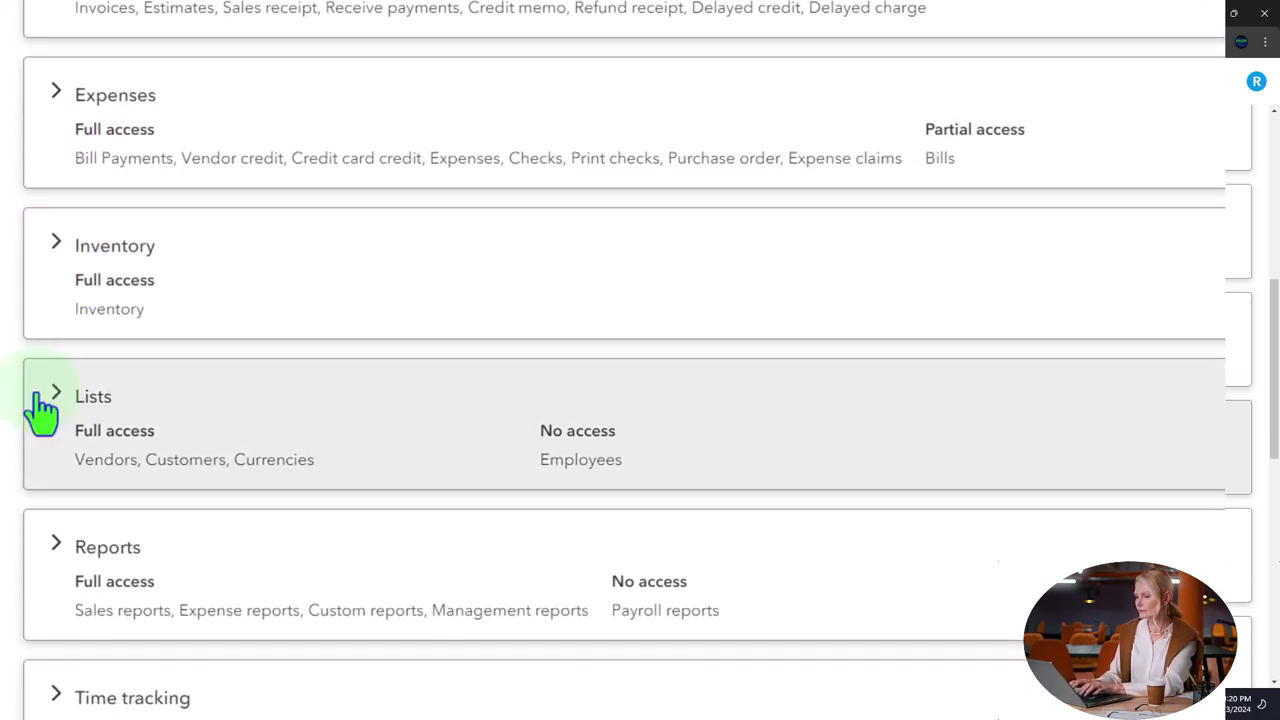
{"action": "scroll", "coordinate": [42, 412], "scroll_direction": "down", "scroll_amount": 2}
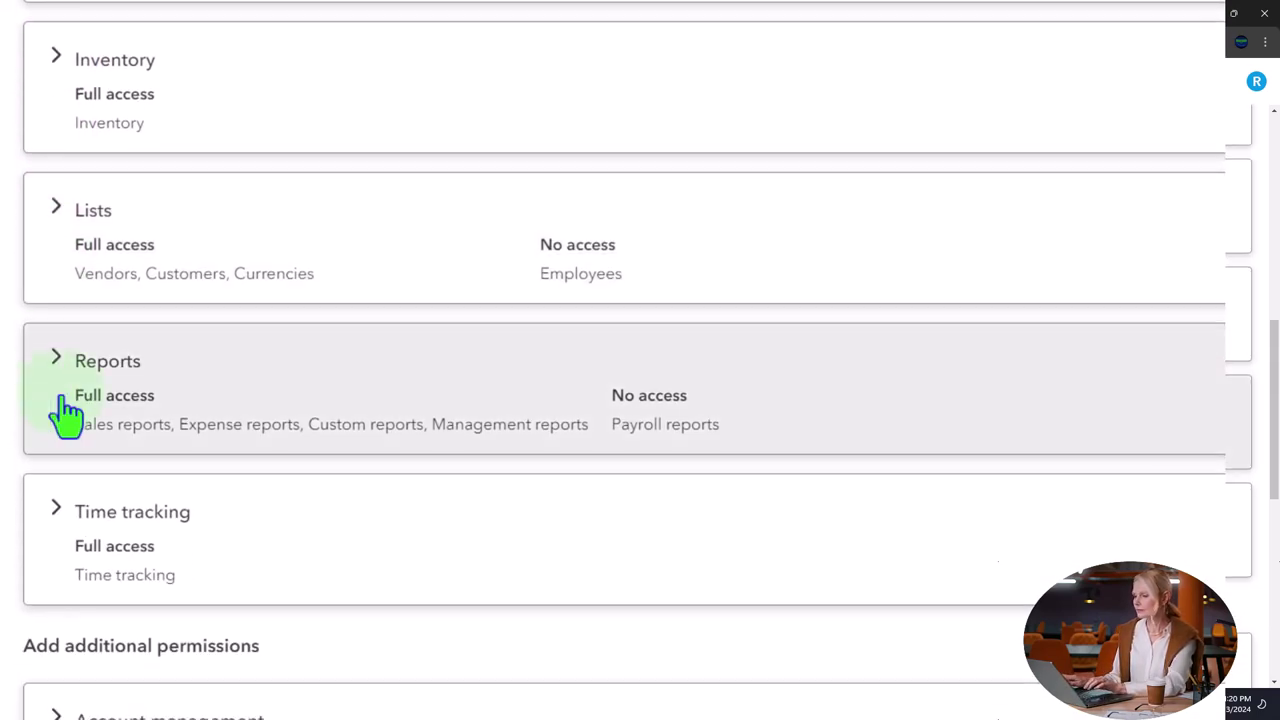
{"action": "scroll", "coordinate": [57, 415], "scroll_direction": "down", "scroll_amount": 2}
{"action": "scroll", "coordinate": [100, 382], "scroll_direction": "down", "scroll_amount": 2}
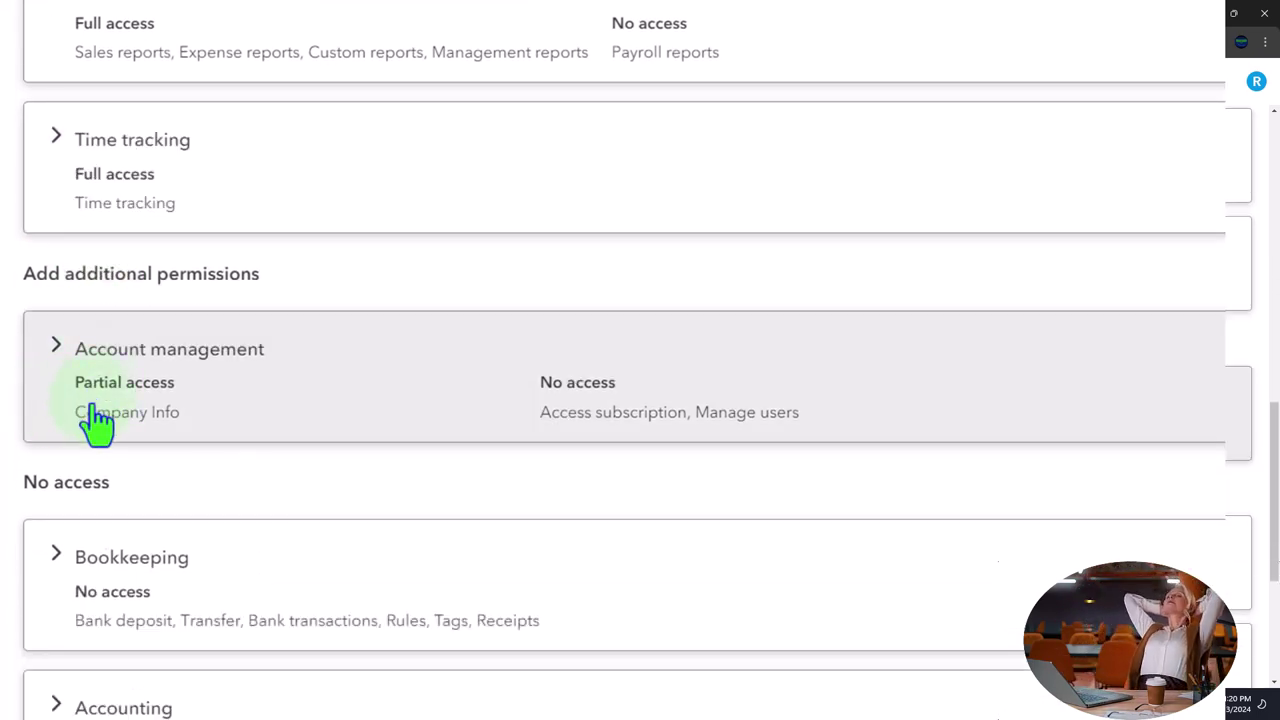
Expand Account management and Bookkeeping to examine the individual permissions of the customers and vendors role
{"action": "left_click", "coordinate": [56, 346]}
{"action": "scroll", "coordinate": [58, 355], "scroll_direction": "down", "scroll_amount": 3}
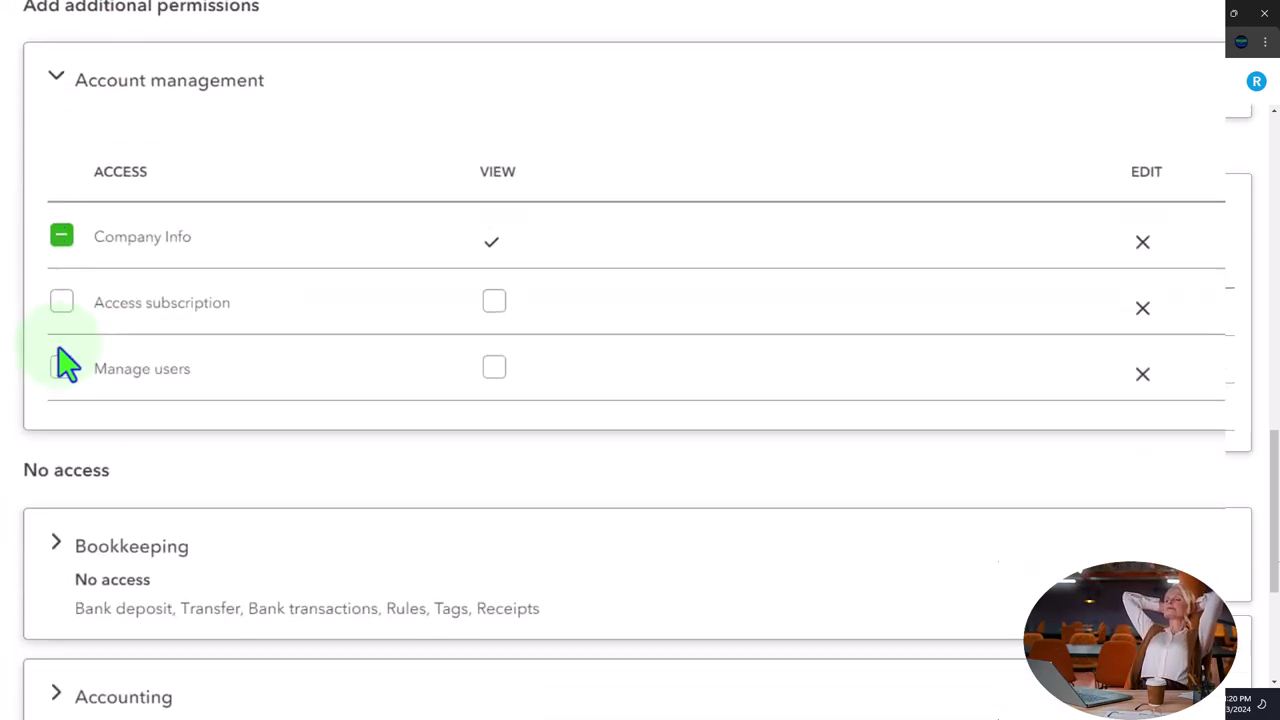
{"action": "scroll", "coordinate": [63, 366], "scroll_direction": "down", "scroll_amount": 2}
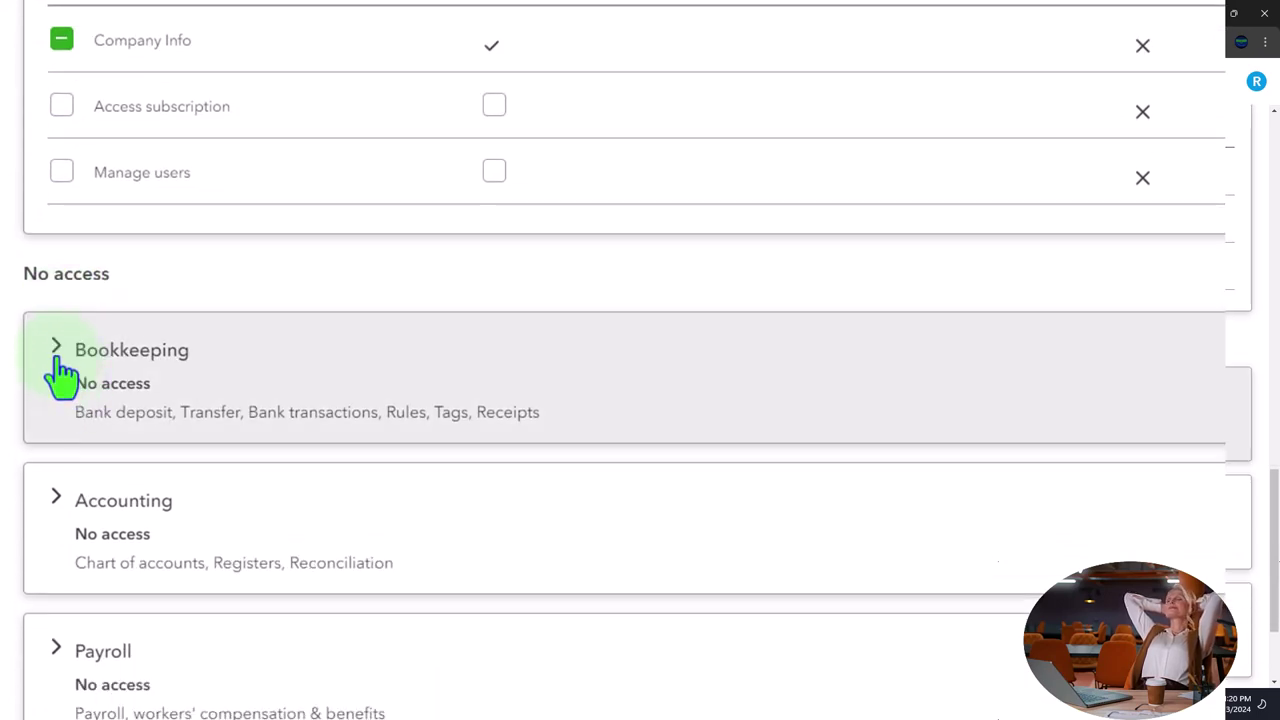
{"action": "left_click", "coordinate": [58, 364]}
{"action": "scroll", "coordinate": [62, 370], "scroll_direction": "down", "scroll_amount": 3}
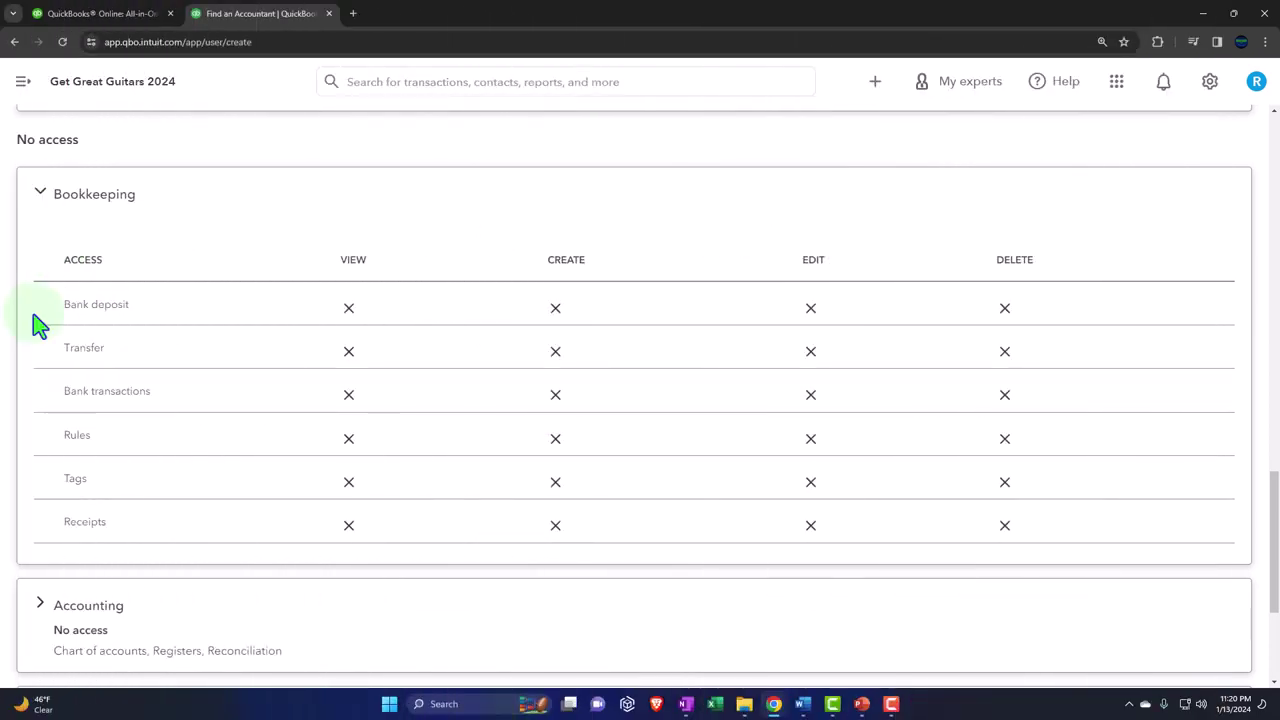
{"action": "scroll", "coordinate": [34, 323], "scroll_direction": "down", "scroll_amount": 3}
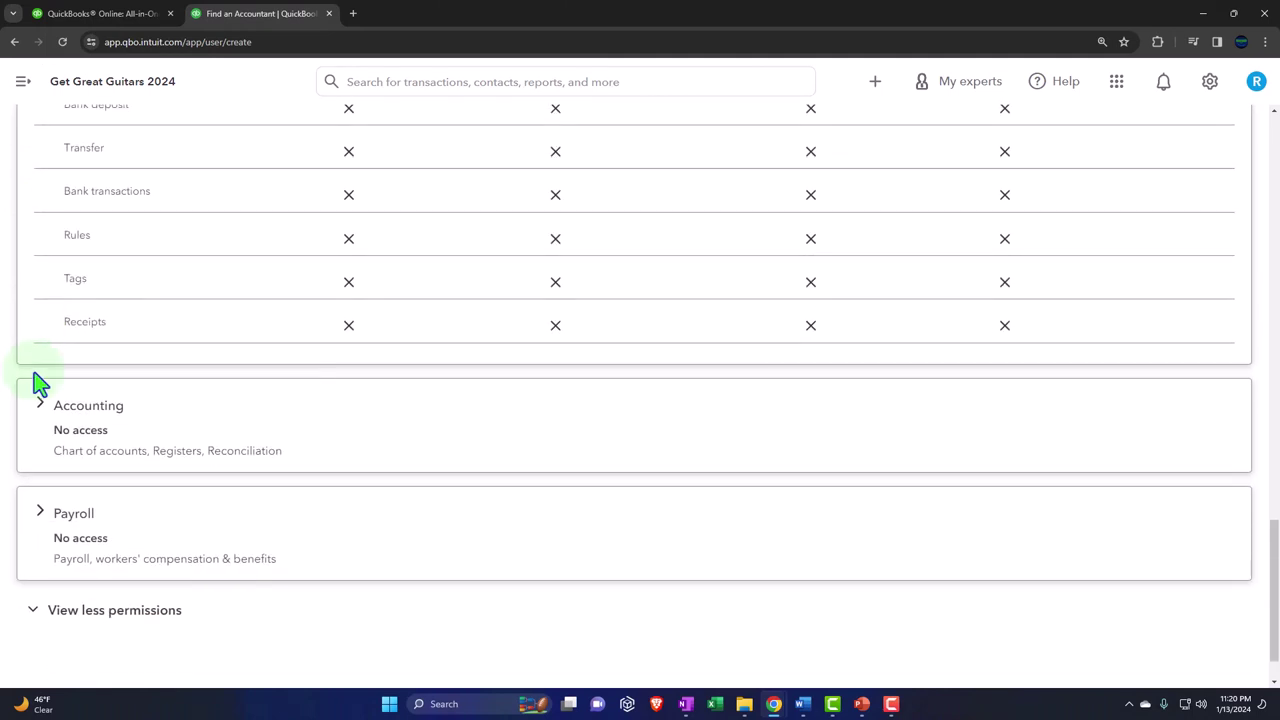
Expand Accounting and Payroll to examine their detailed permissions, and hide the extended permissions list
{"action": "left_click", "coordinate": [40, 418]}
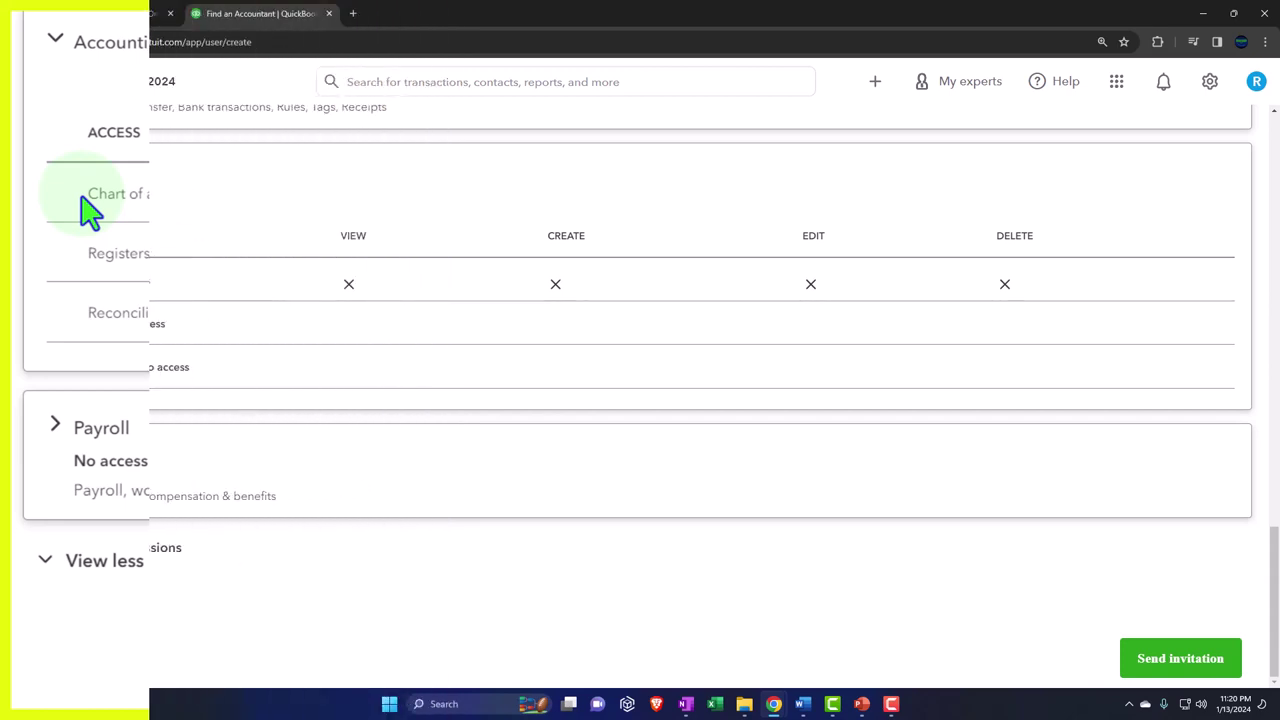
{"action": "left_click", "coordinate": [40, 455]}
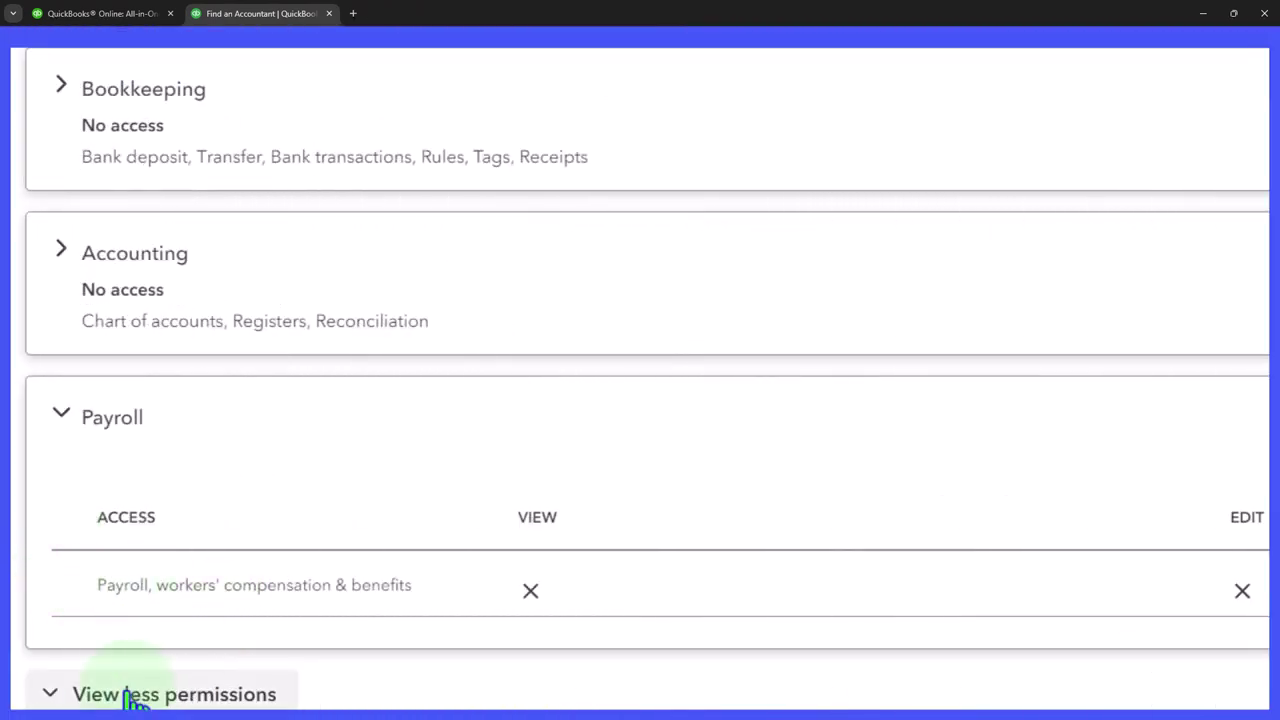
{"action": "left_click", "coordinate": [45, 700]}
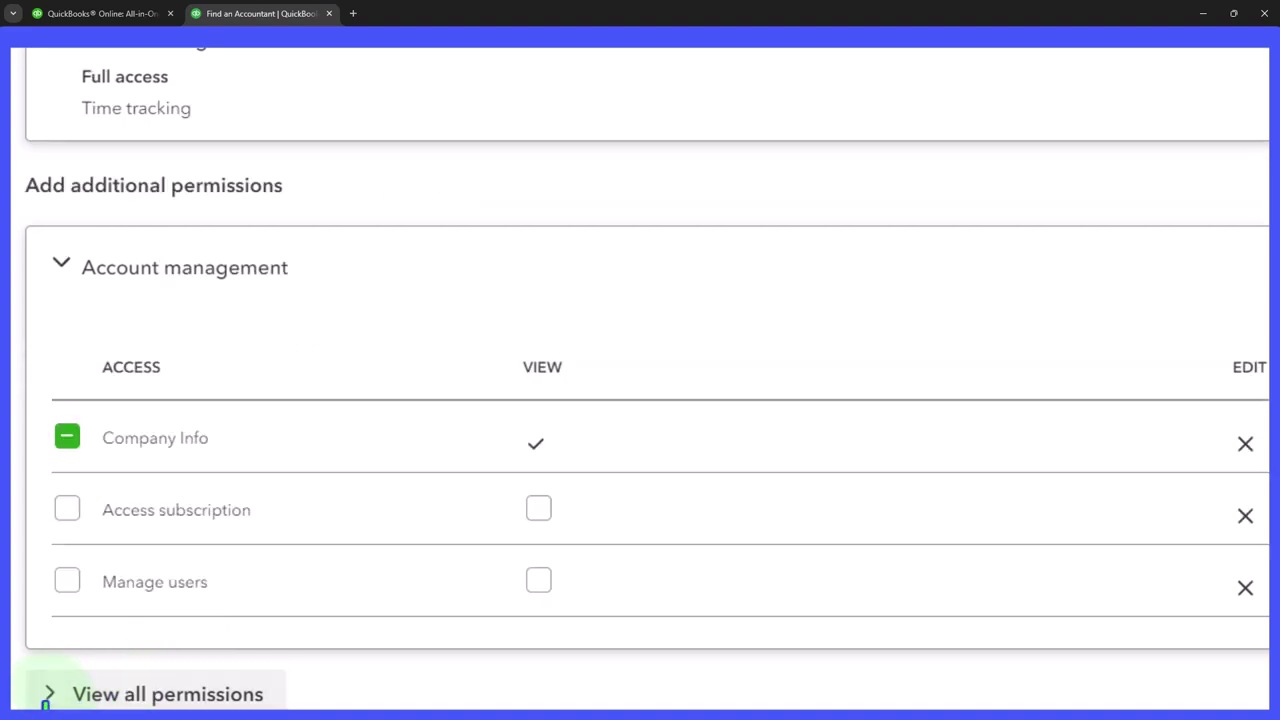
Change the new user's role to Standard limited customers only
{"action": "scroll", "coordinate": [52, 690], "scroll_direction": "up", "scroll_amount": 12}
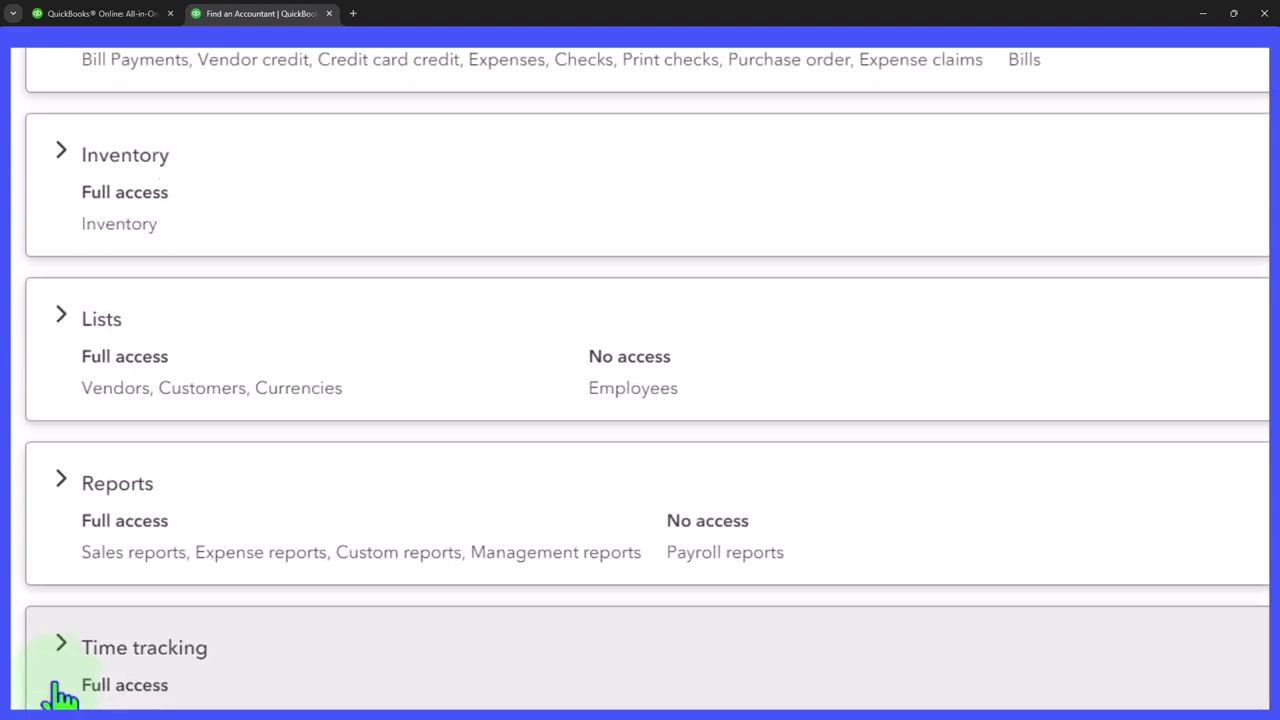
{"action": "scroll", "coordinate": [380, 570], "scroll_direction": "down", "scroll_amount": 3}
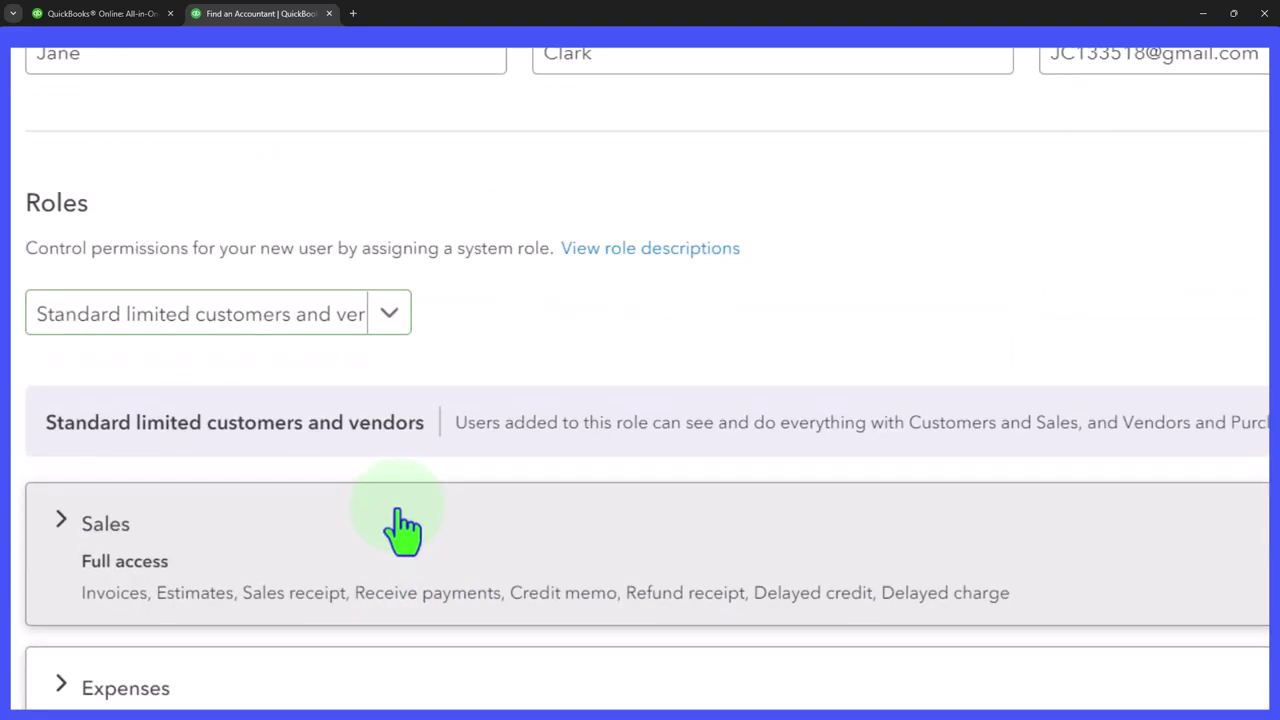
{"action": "left_click", "coordinate": [390, 313]}
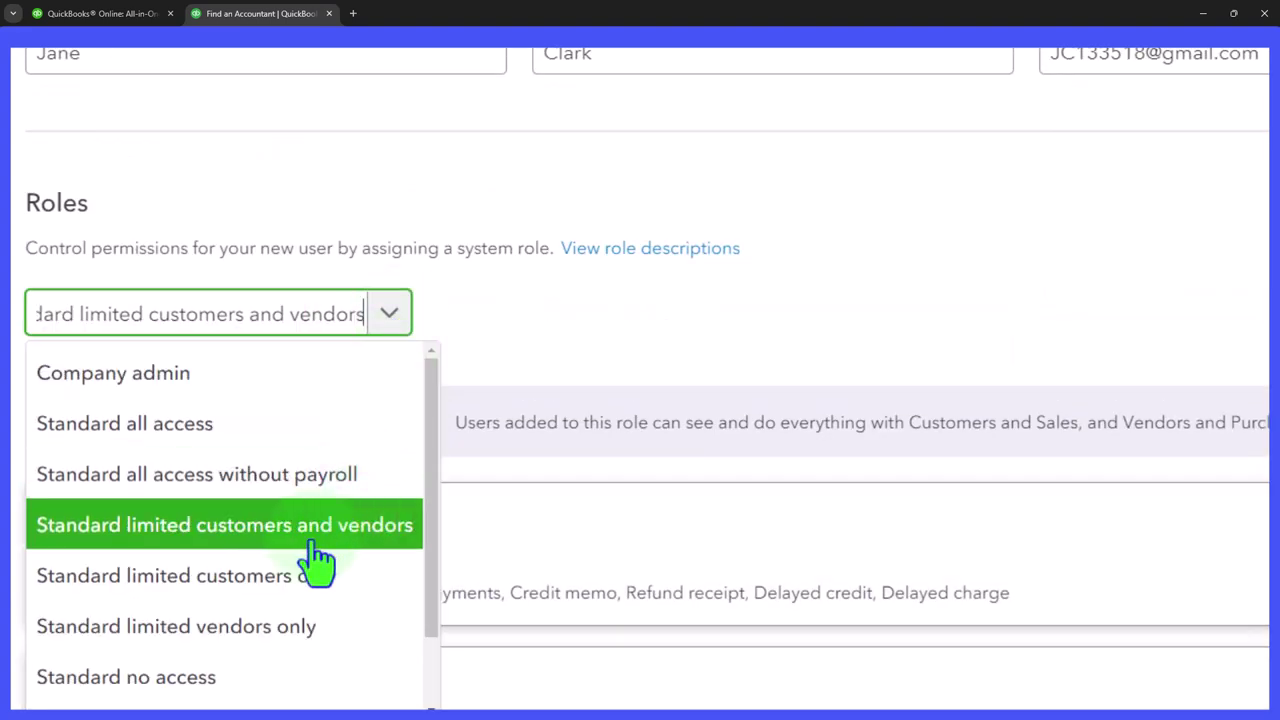
{"action": "left_click", "coordinate": [256, 600]}
Expand the Sales area of the customers-only role to examine its detailed permissions, and collapse it again
{"action": "scroll", "coordinate": [48, 512], "scroll_direction": "down", "scroll_amount": 1}
{"action": "scroll", "coordinate": [45, 510], "scroll_direction": "down", "scroll_amount": 2}
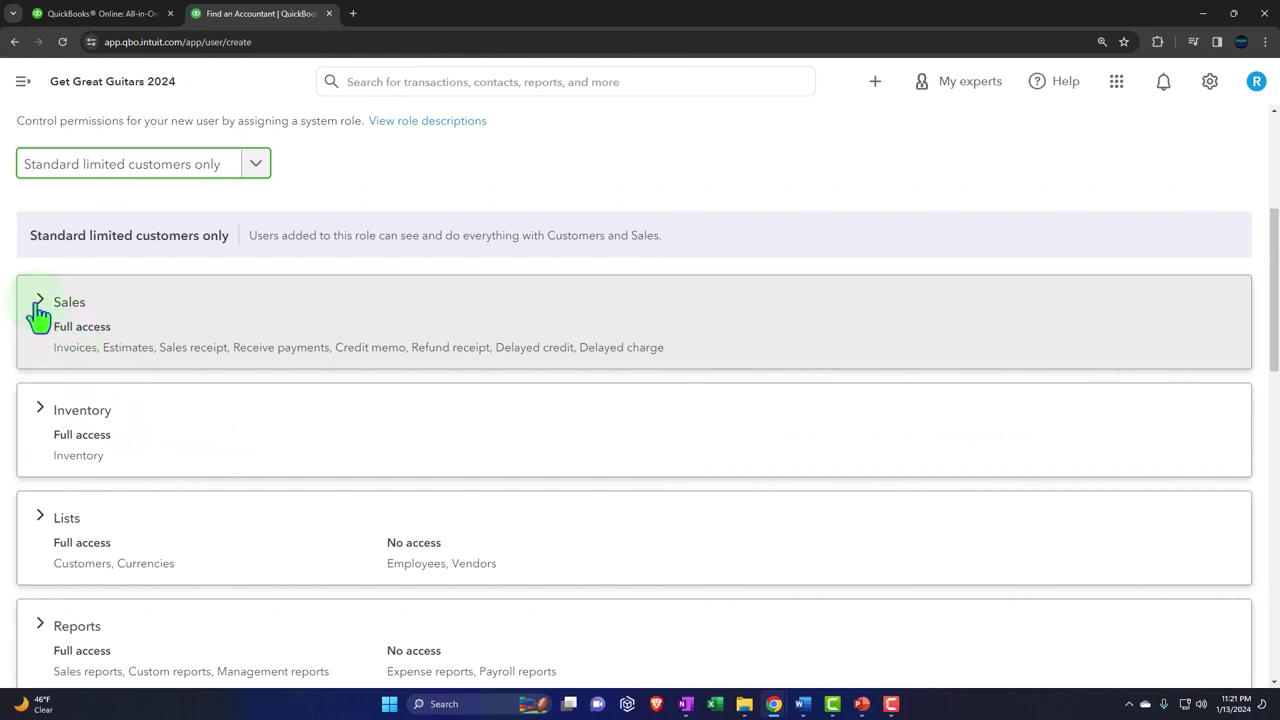
{"action": "left_click", "coordinate": [38, 312]}
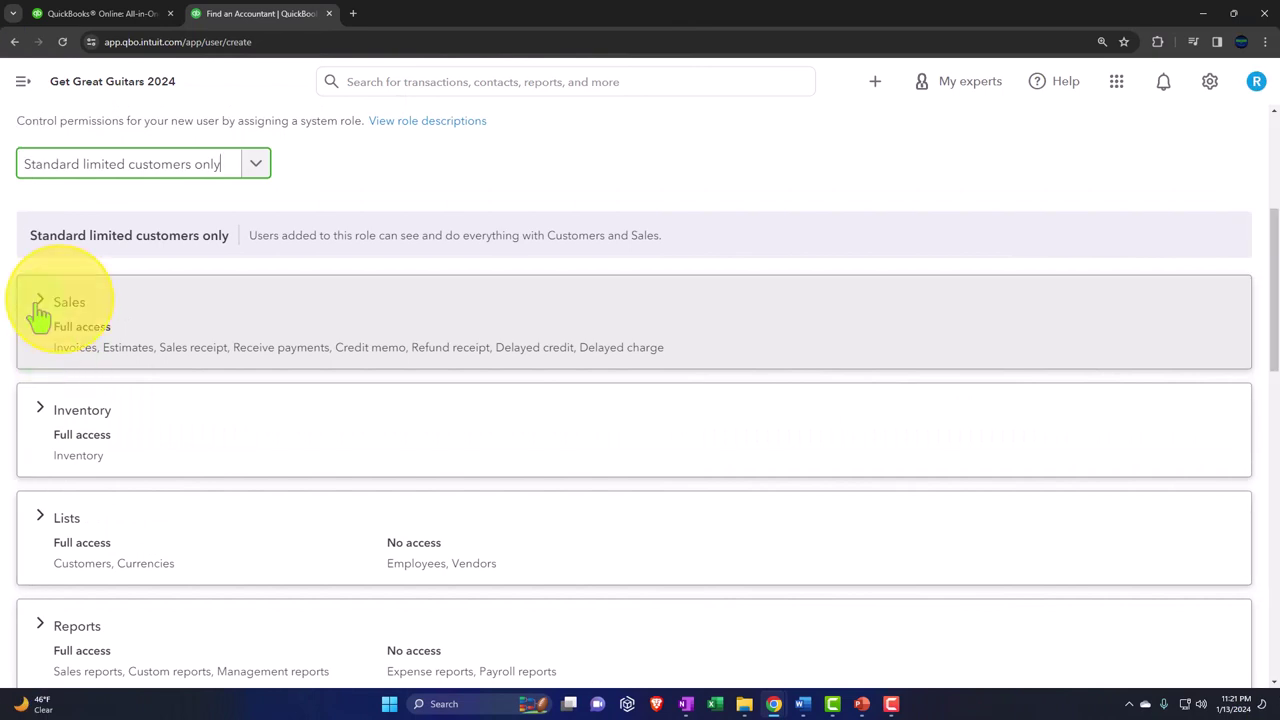
{"action": "scroll", "coordinate": [38, 313], "scroll_direction": "down", "scroll_amount": 1}
{"action": "scroll", "coordinate": [38, 316], "scroll_direction": "up", "scroll_amount": 1}
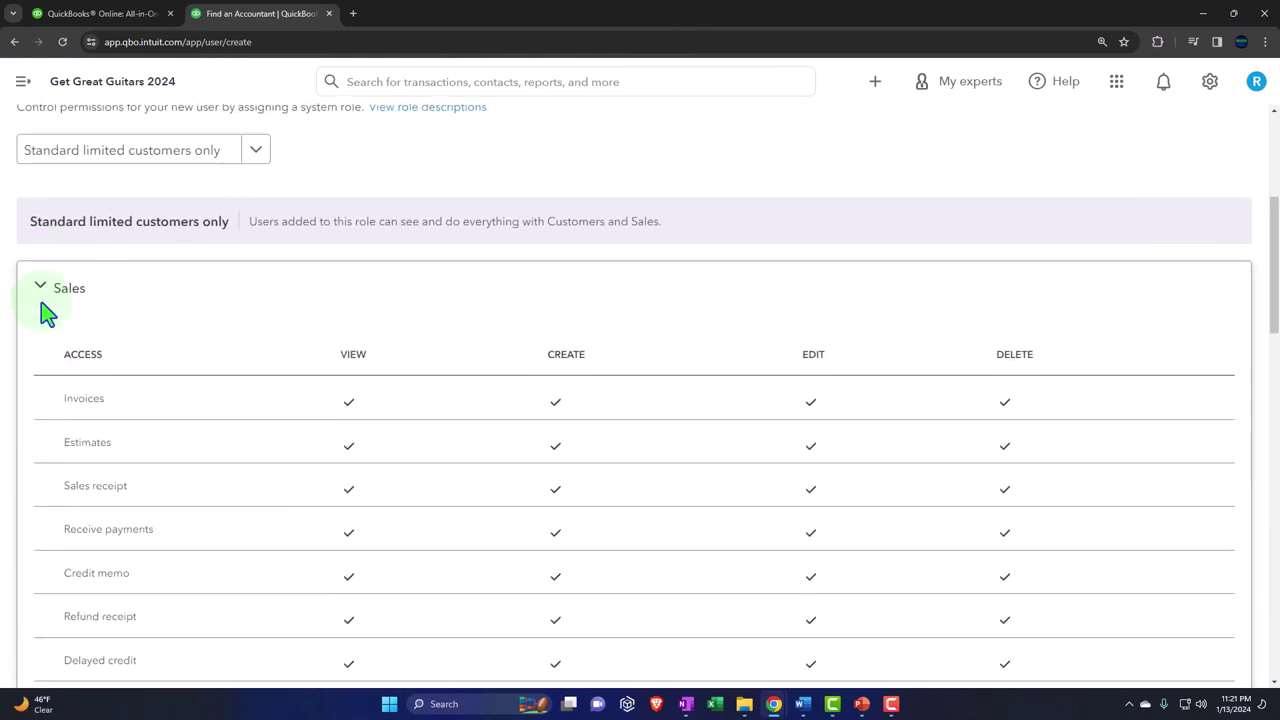
{"action": "left_click", "coordinate": [43, 312]}
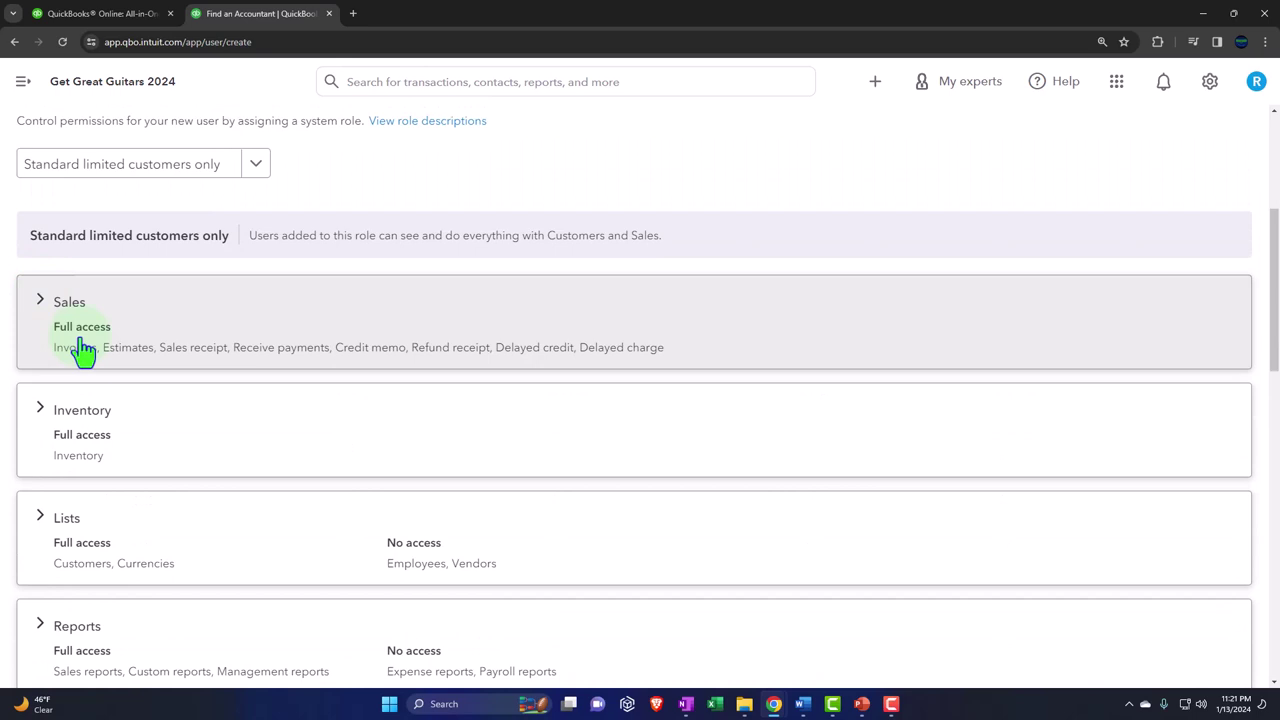
Review the customers-only role's access to Inventory, Lists, Reports and Time tracking
{"action": "scroll", "coordinate": [83, 350], "scroll_direction": "down", "scroll_amount": 1}
{"action": "left_click", "coordinate": [55, 380]}
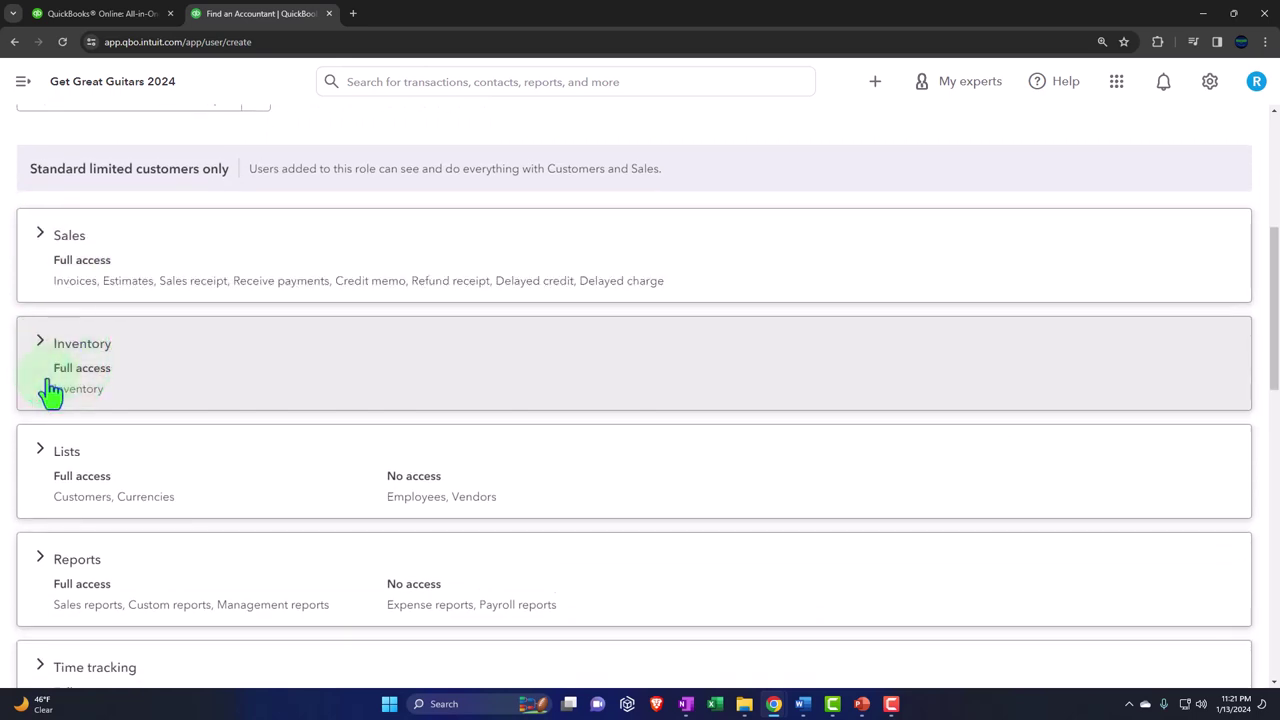
{"action": "scroll", "coordinate": [49, 400], "scroll_direction": "down", "scroll_amount": 1}
{"action": "scroll", "coordinate": [38, 400], "scroll_direction": "down", "scroll_amount": 2}
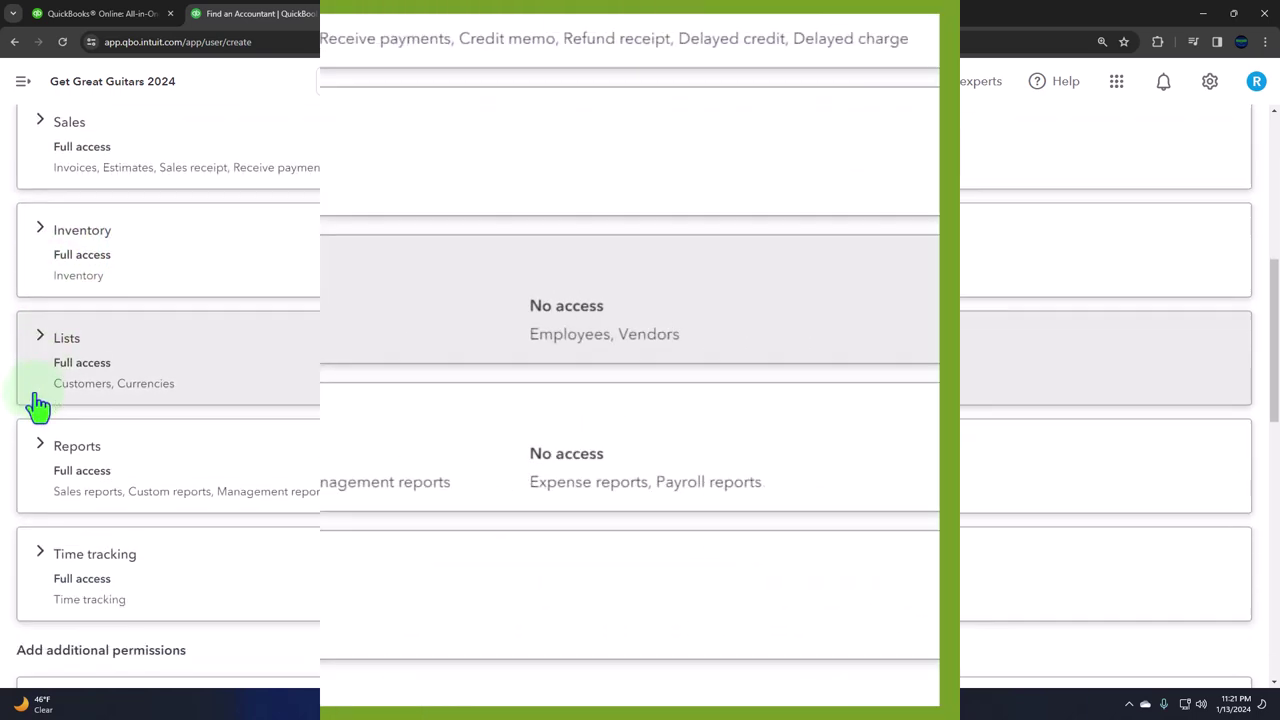
{"action": "scroll", "coordinate": [55, 342], "scroll_direction": "down", "scroll_amount": 2}
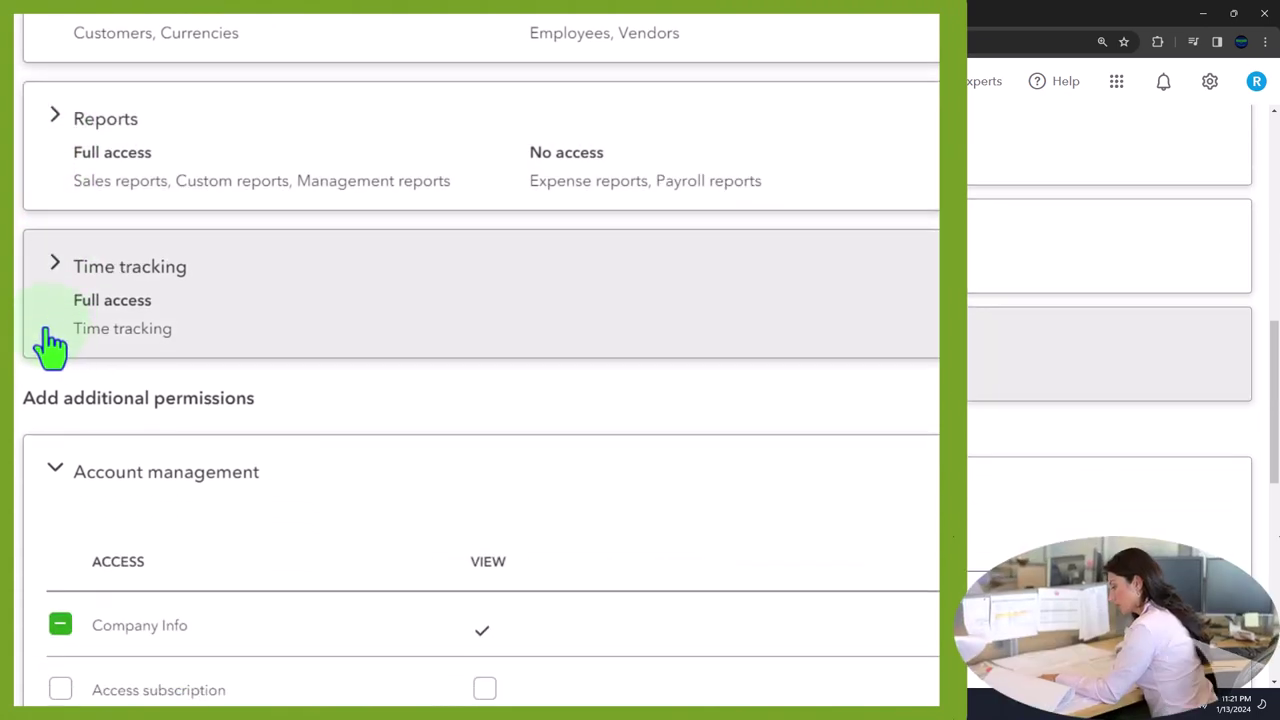
{"action": "scroll", "coordinate": [108, 325], "scroll_direction": "down", "scroll_amount": 1}
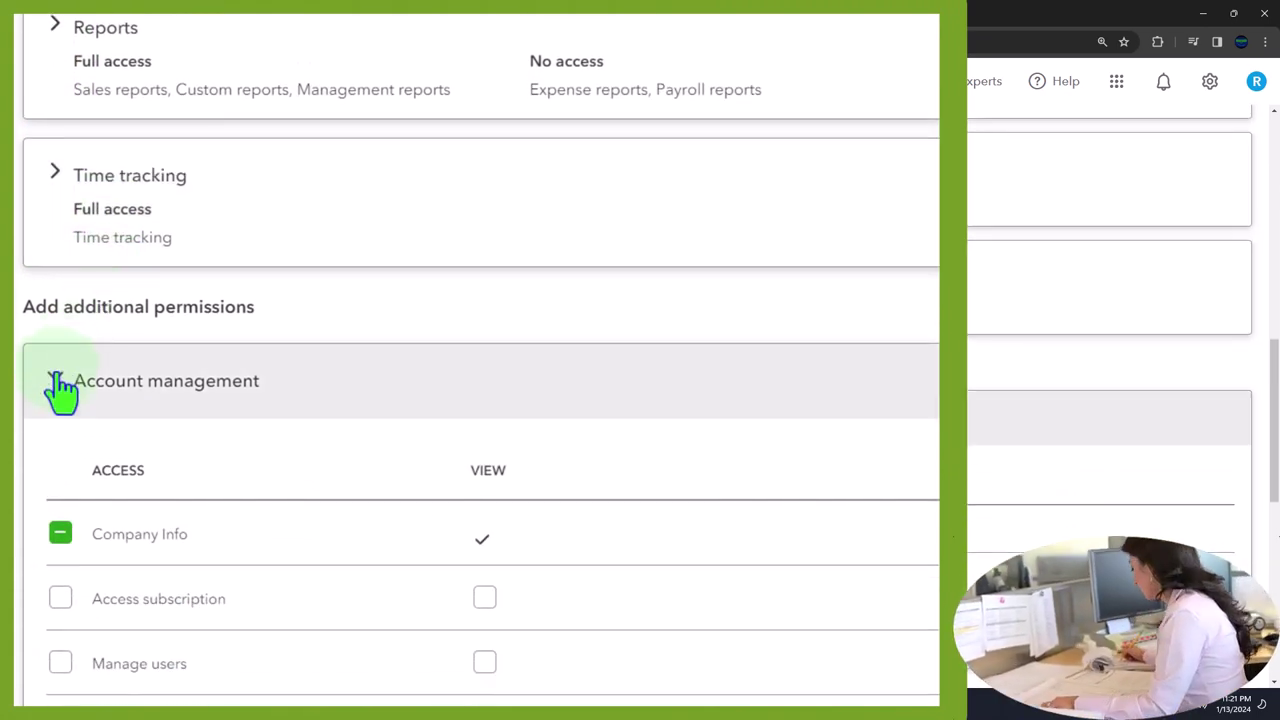
Collapse Account management and review the areas listed under No access for the customers-only role, from Expenses through Payroll
{"action": "left_click", "coordinate": [55, 381]}
{"action": "scroll", "coordinate": [60, 392], "scroll_direction": "down", "scroll_amount": 3}
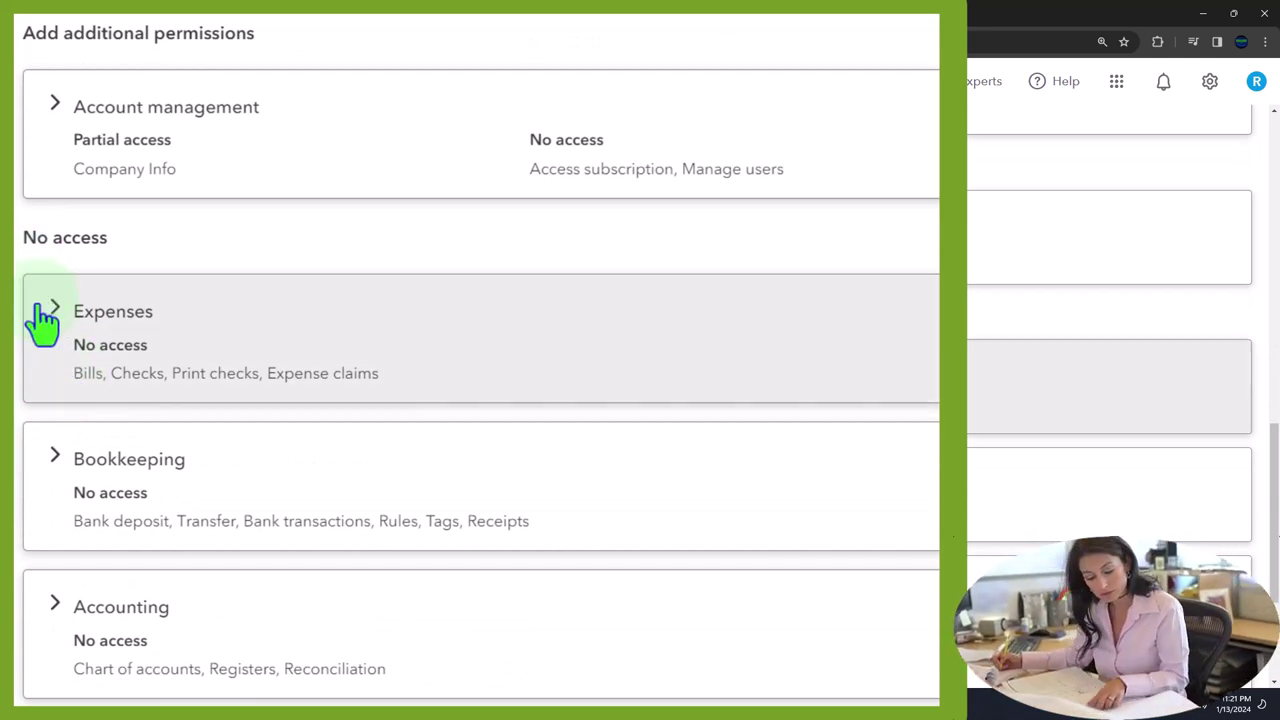
{"action": "scroll", "coordinate": [60, 390], "scroll_direction": "down", "scroll_amount": 1}
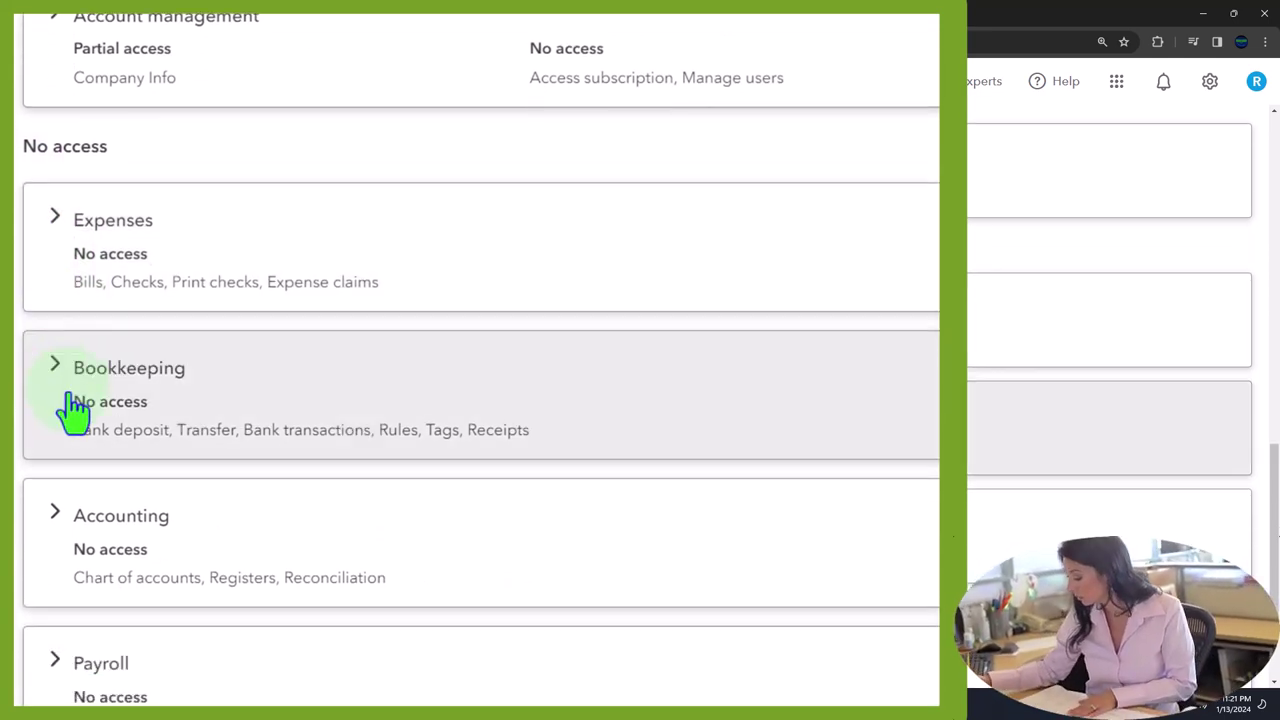
{"action": "scroll", "coordinate": [70, 430], "scroll_direction": "down", "scroll_amount": 2}
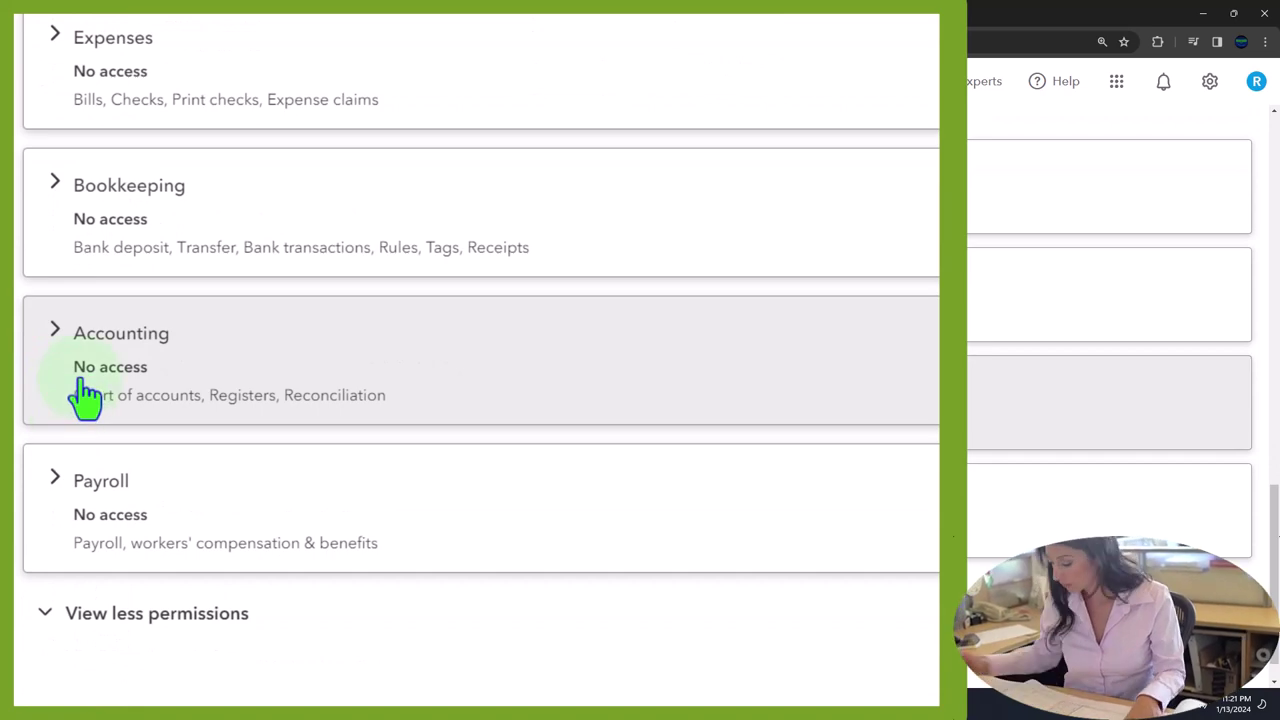
Change the new user's role to Standard limited vendors only
{"action": "scroll", "coordinate": [70, 510], "scroll_direction": "up", "scroll_amount": 15}
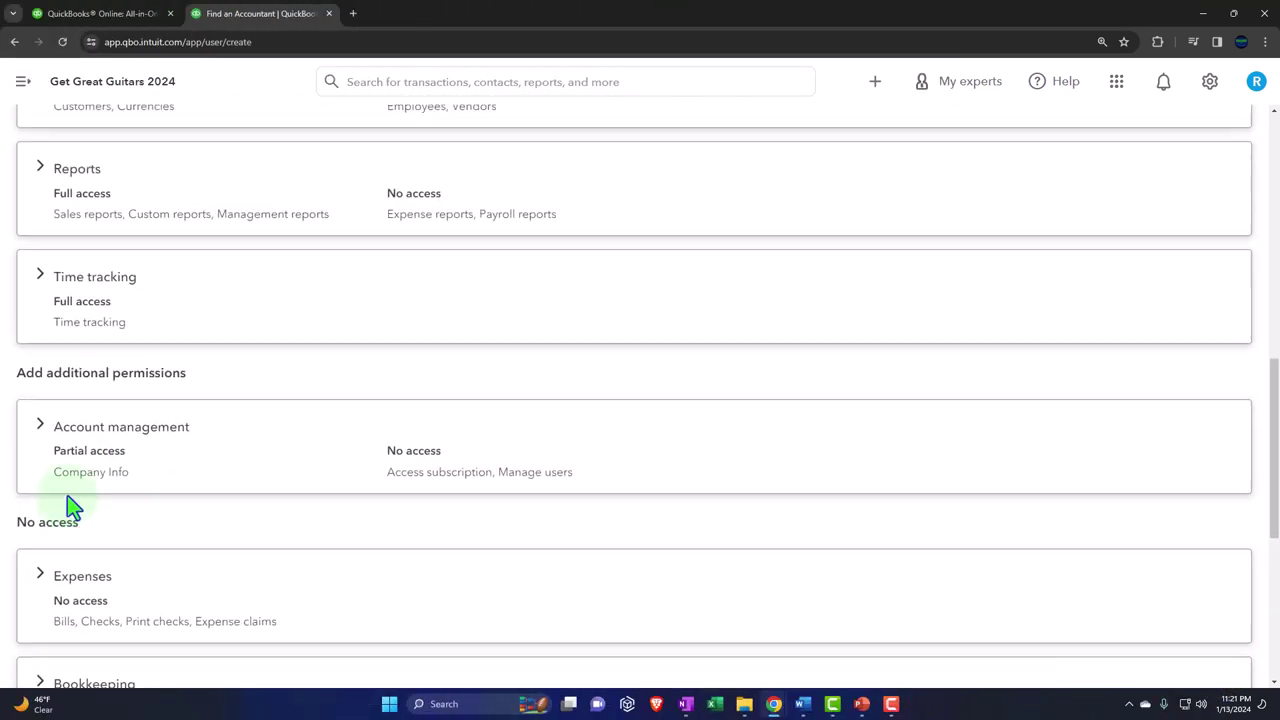
{"action": "left_click", "coordinate": [256, 434]}
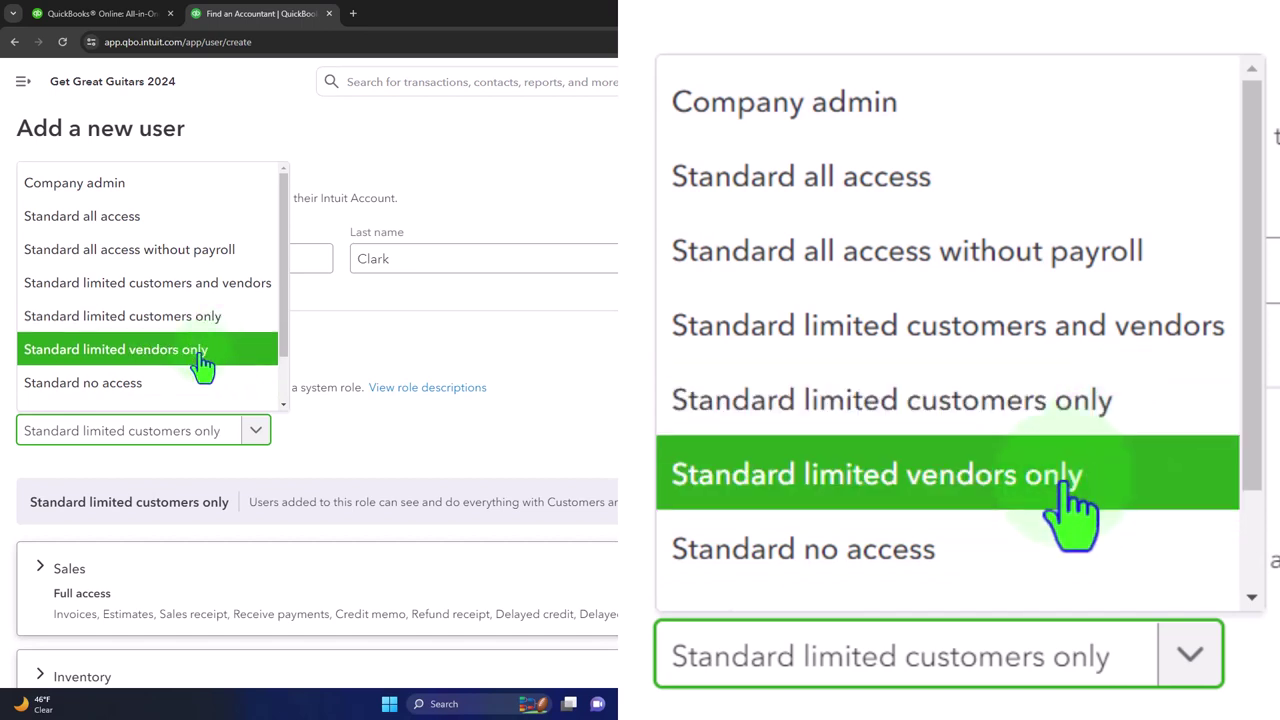
{"action": "left_click", "coordinate": [200, 356]}
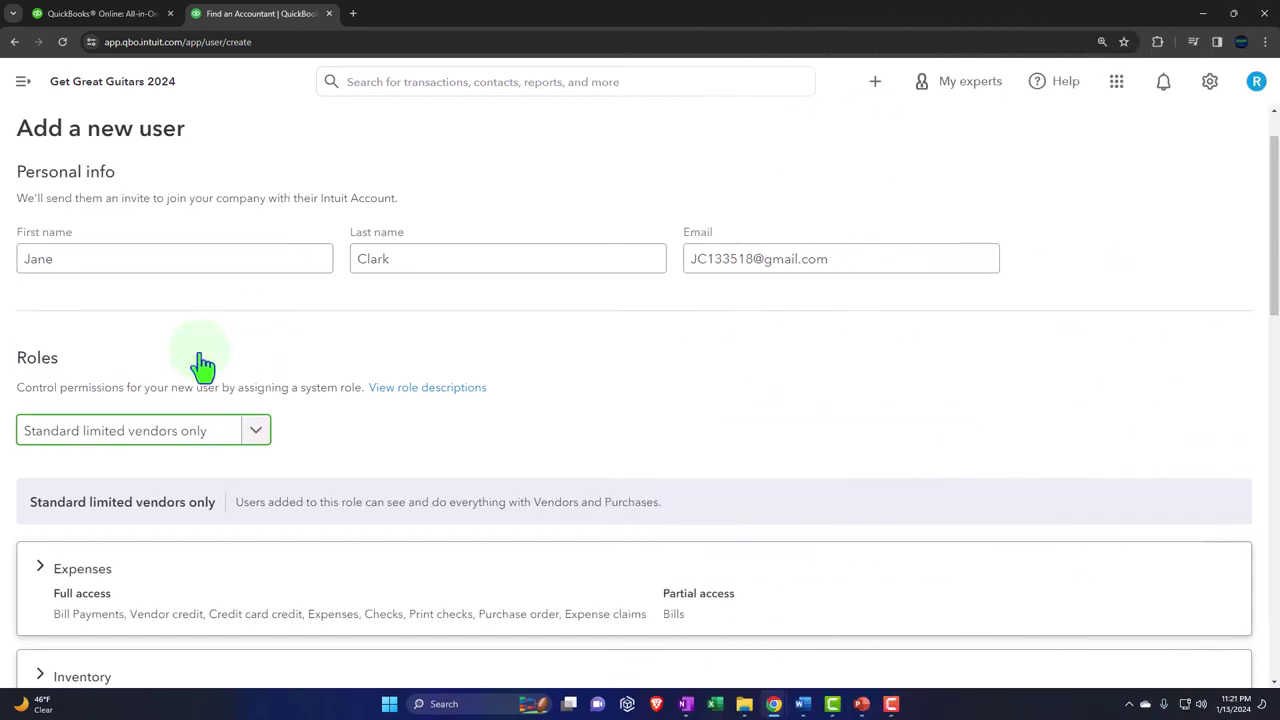
Review the vendors-only role's access to Expenses, Inventory, Lists, Reports and Time tracking
{"action": "scroll", "coordinate": [200, 360], "scroll_direction": "down", "scroll_amount": 2}
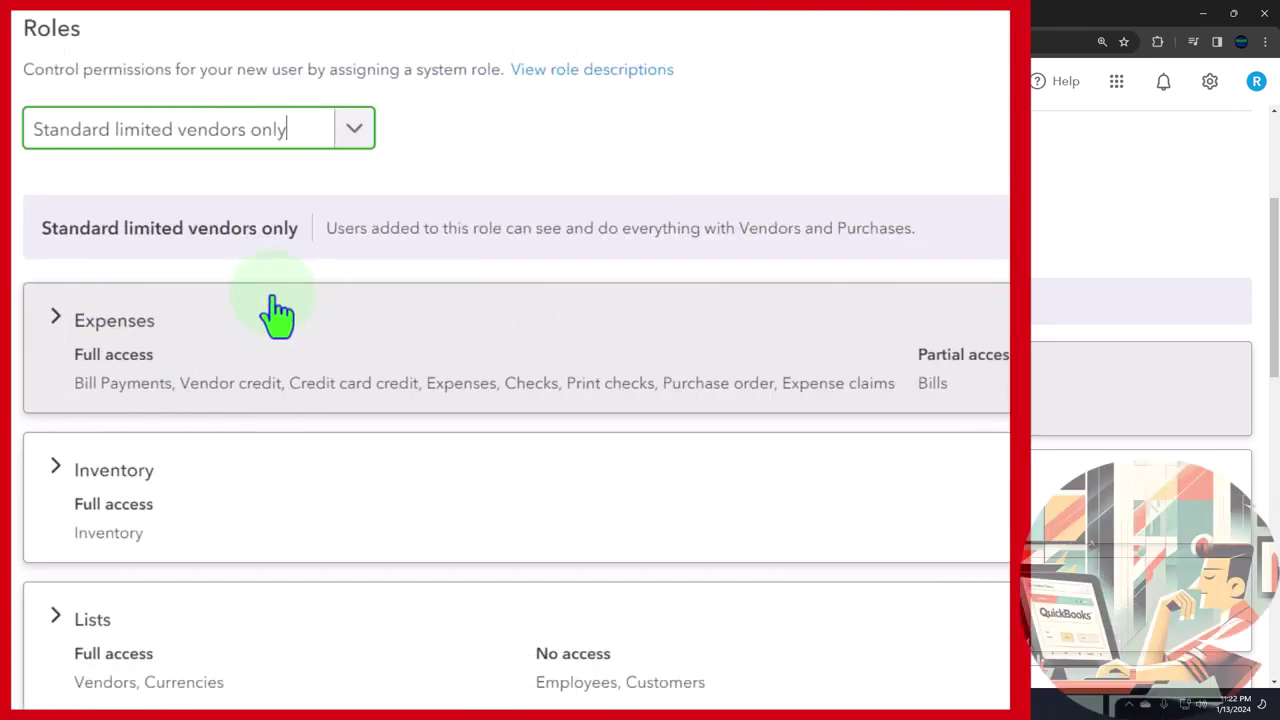
{"action": "scroll", "coordinate": [277, 315], "scroll_direction": "down", "scroll_amount": 1}
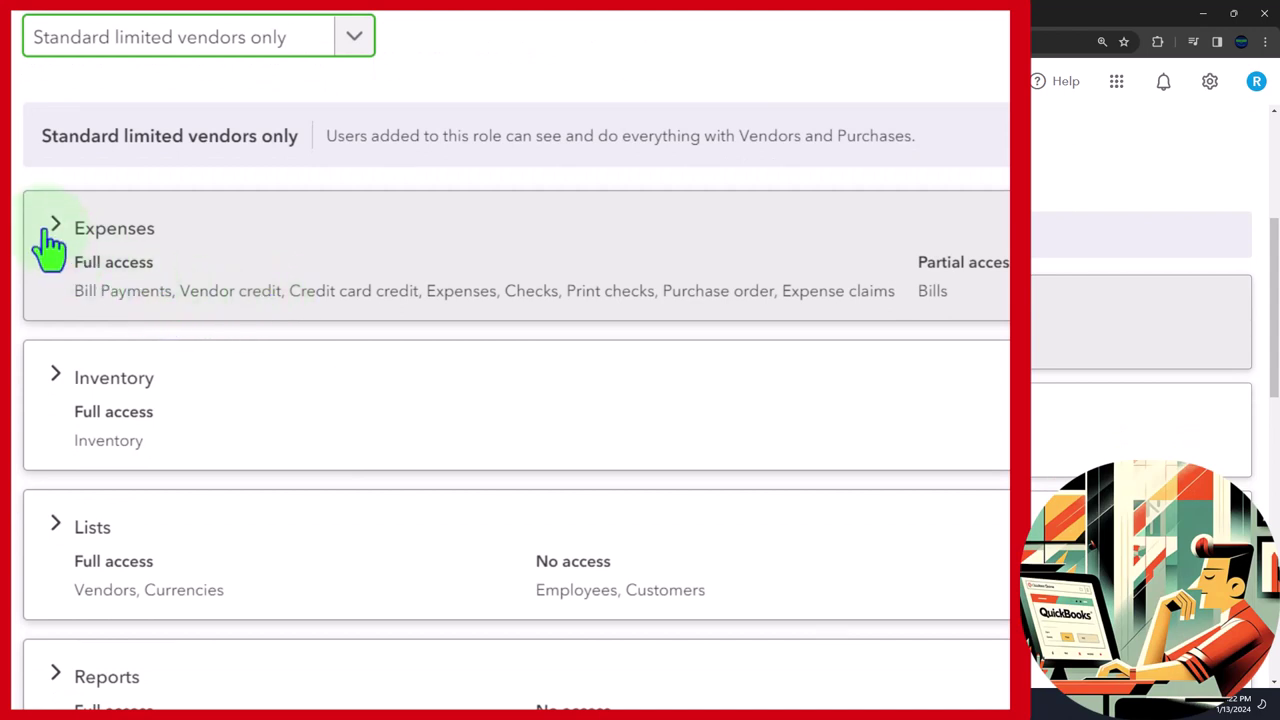
{"action": "scroll", "coordinate": [50, 245], "scroll_direction": "down", "scroll_amount": 2}
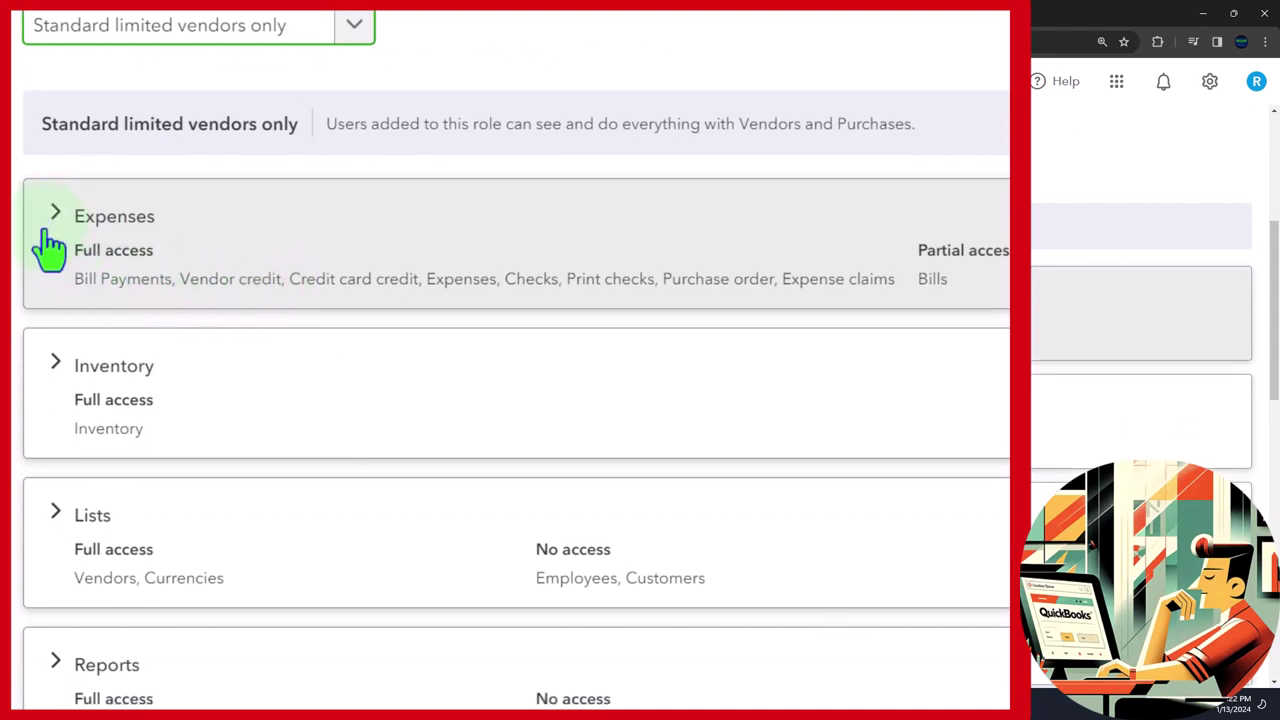
{"action": "scroll", "coordinate": [70, 350], "scroll_direction": "down", "scroll_amount": 4}
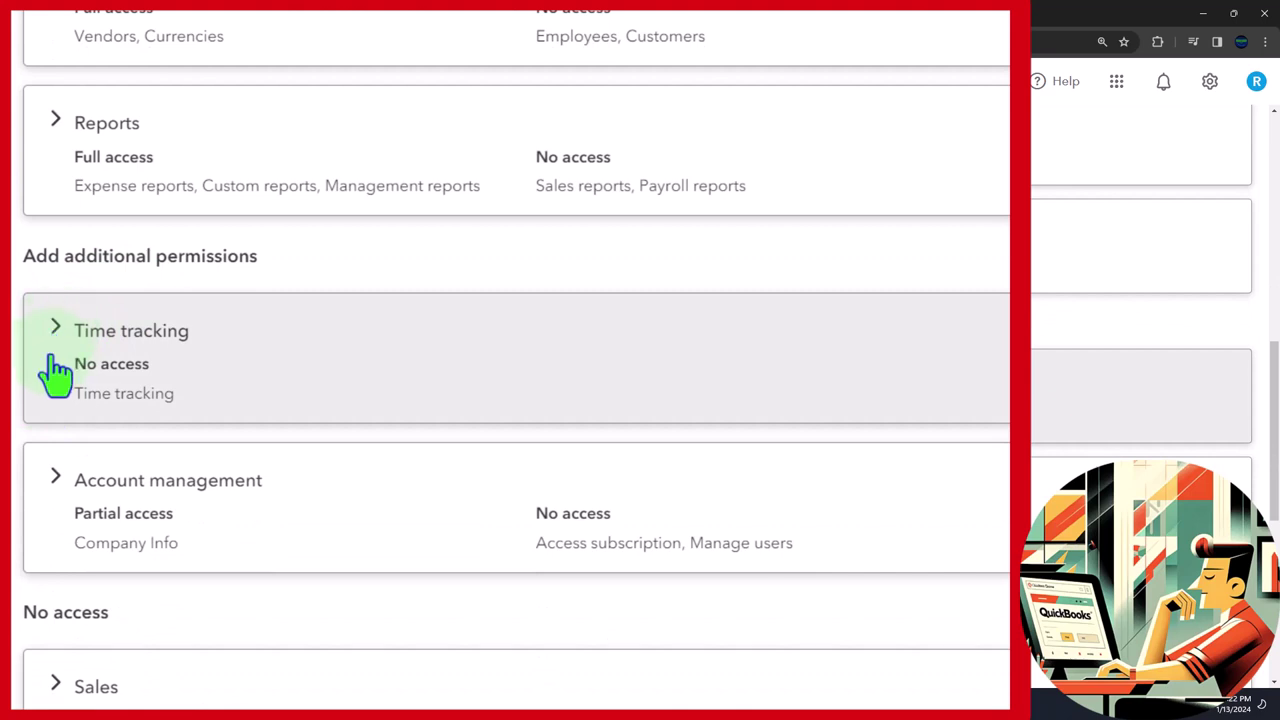
{"action": "scroll", "coordinate": [55, 375], "scroll_direction": "down", "scroll_amount": 1}
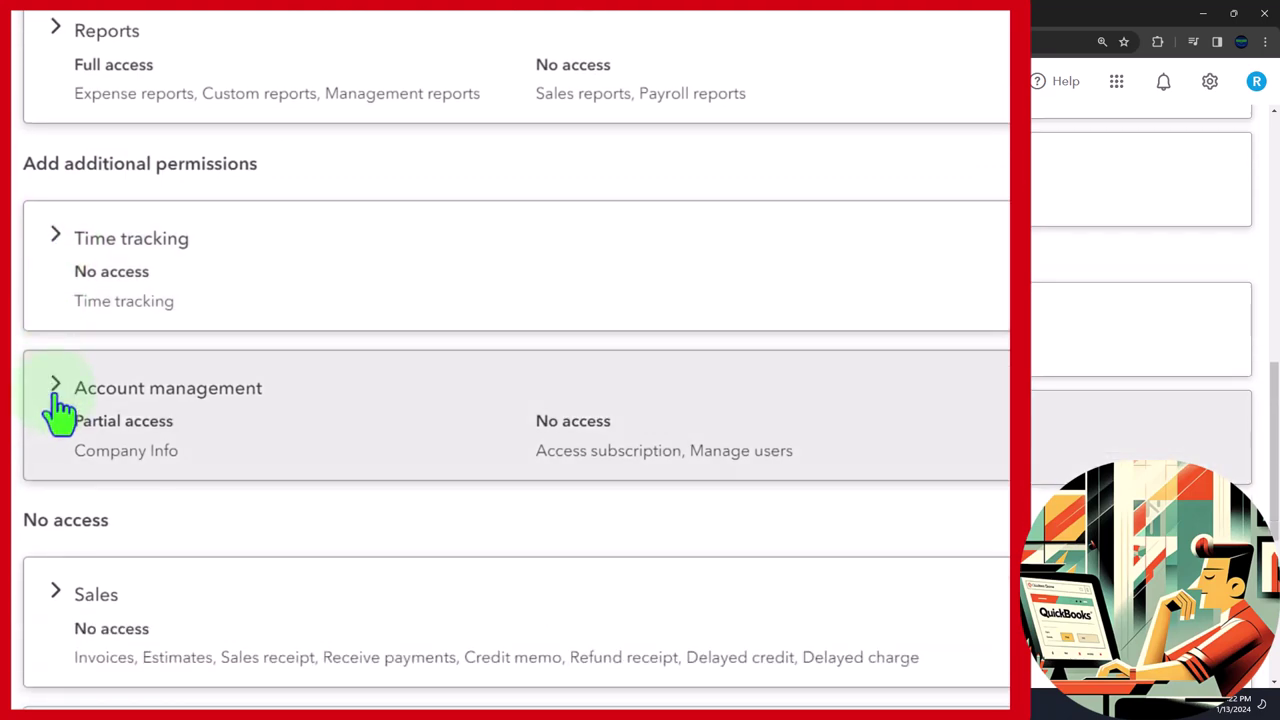
Expand and collapse Account management for the vendors-only role, and review its No access areas from Sales through Payroll
{"action": "left_click", "coordinate": [58, 410]}
{"action": "left_click", "coordinate": [57, 409]}
{"action": "scroll", "coordinate": [58, 409], "scroll_direction": "down", "scroll_amount": 3}
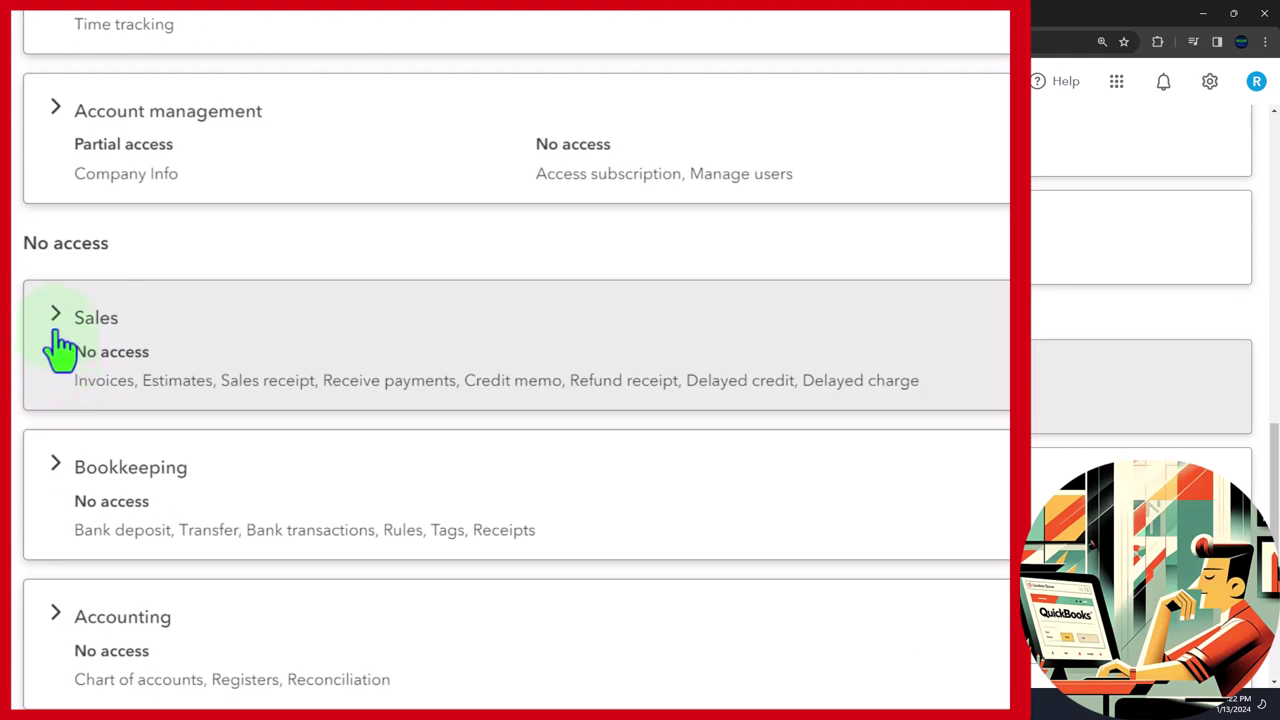
{"action": "scroll", "coordinate": [57, 506], "scroll_direction": "down", "scroll_amount": 3}
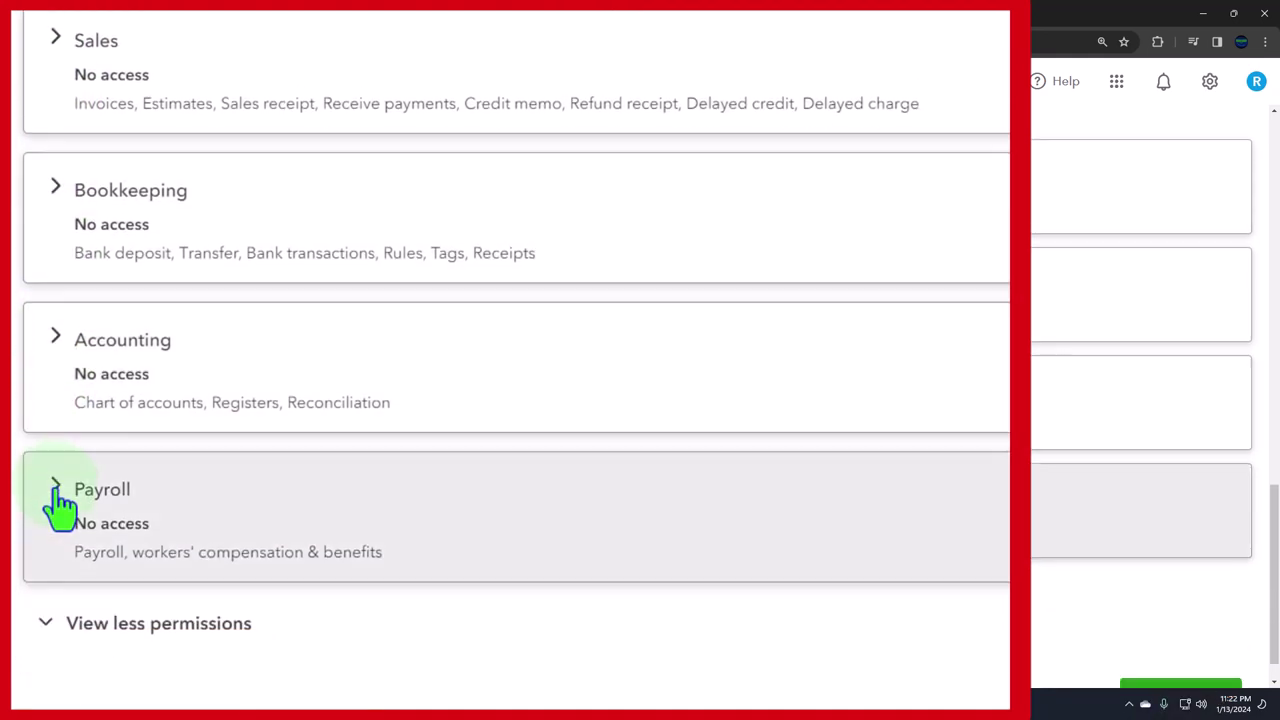
Change the new user's role to Standard no access
{"action": "scroll", "coordinate": [57, 506], "scroll_direction": "up", "scroll_amount": 10}
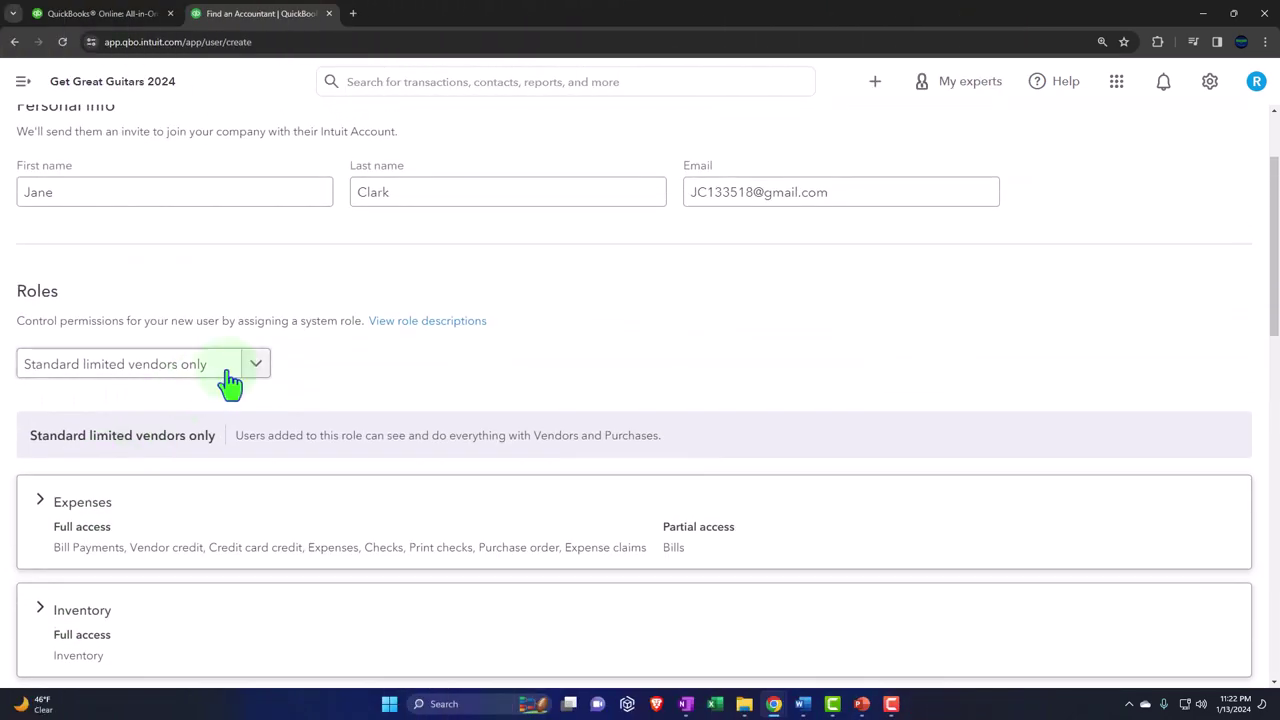
{"action": "left_click", "coordinate": [254, 370]}
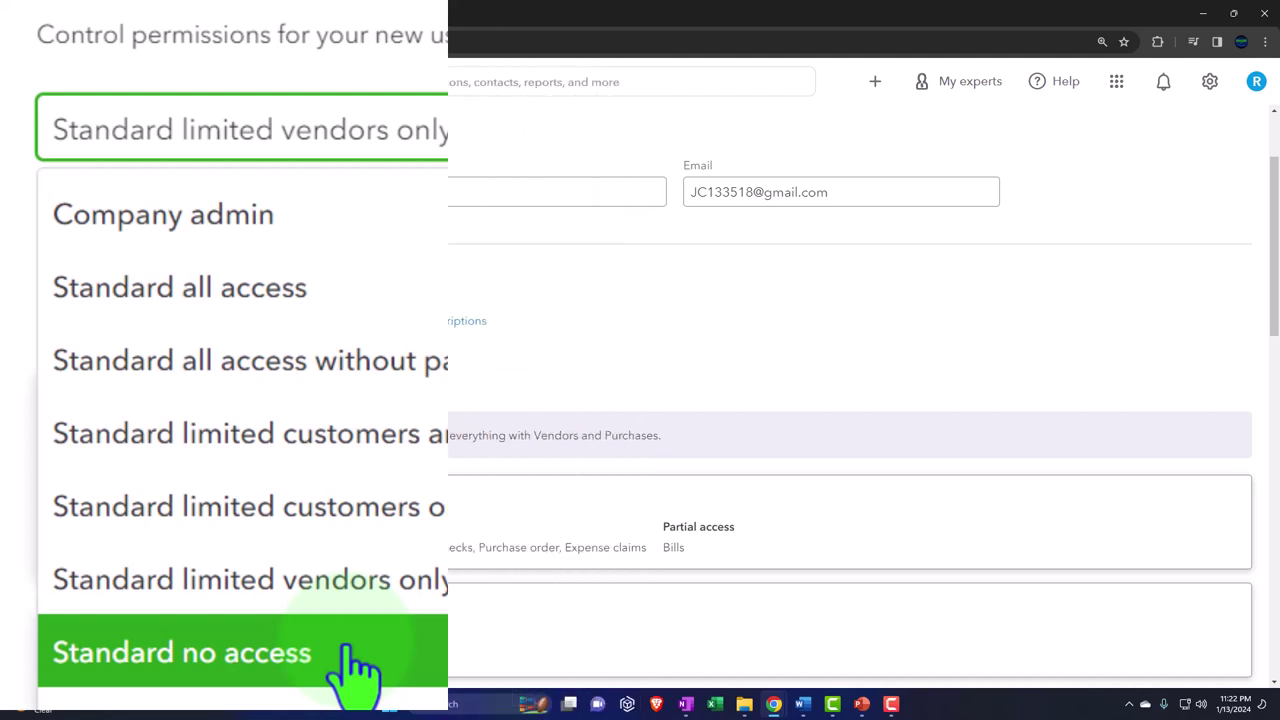
{"action": "left_click", "coordinate": [161, 610]}
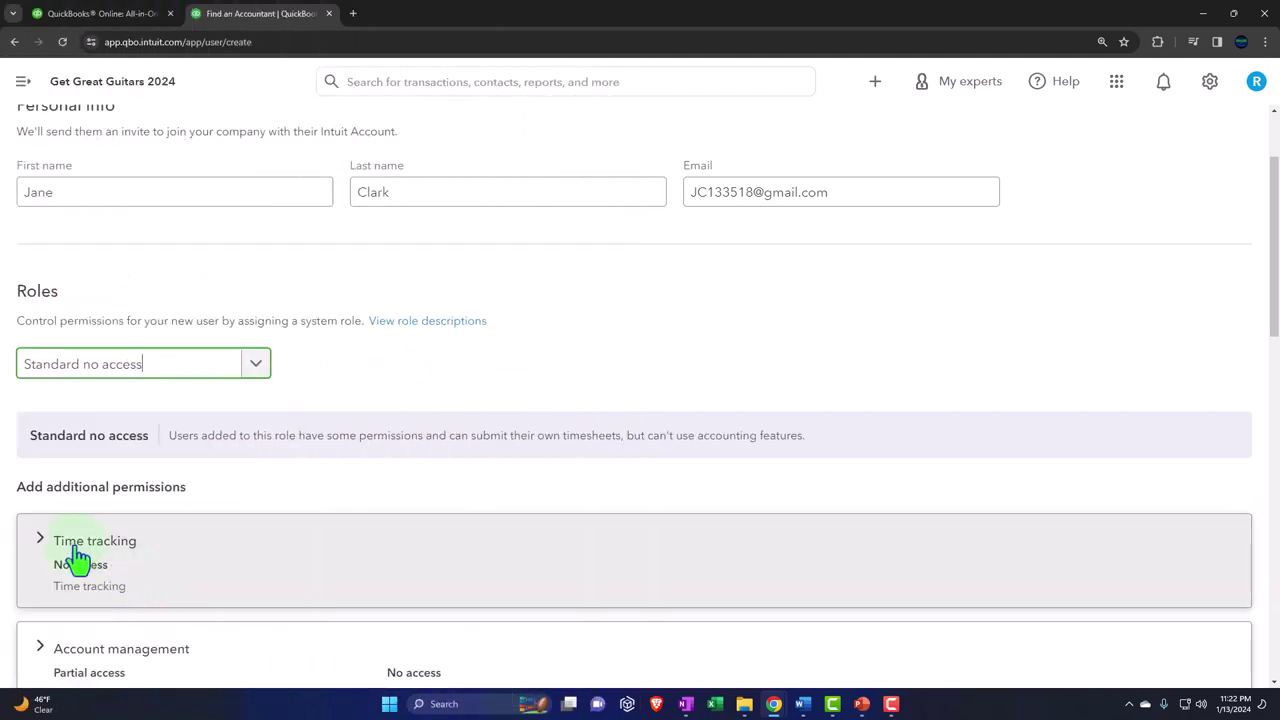
Expand Account management for the Standard no access role to examine its detailed permissions, and collapse it again
{"action": "scroll", "coordinate": [76, 556], "scroll_direction": "down", "scroll_amount": 3}
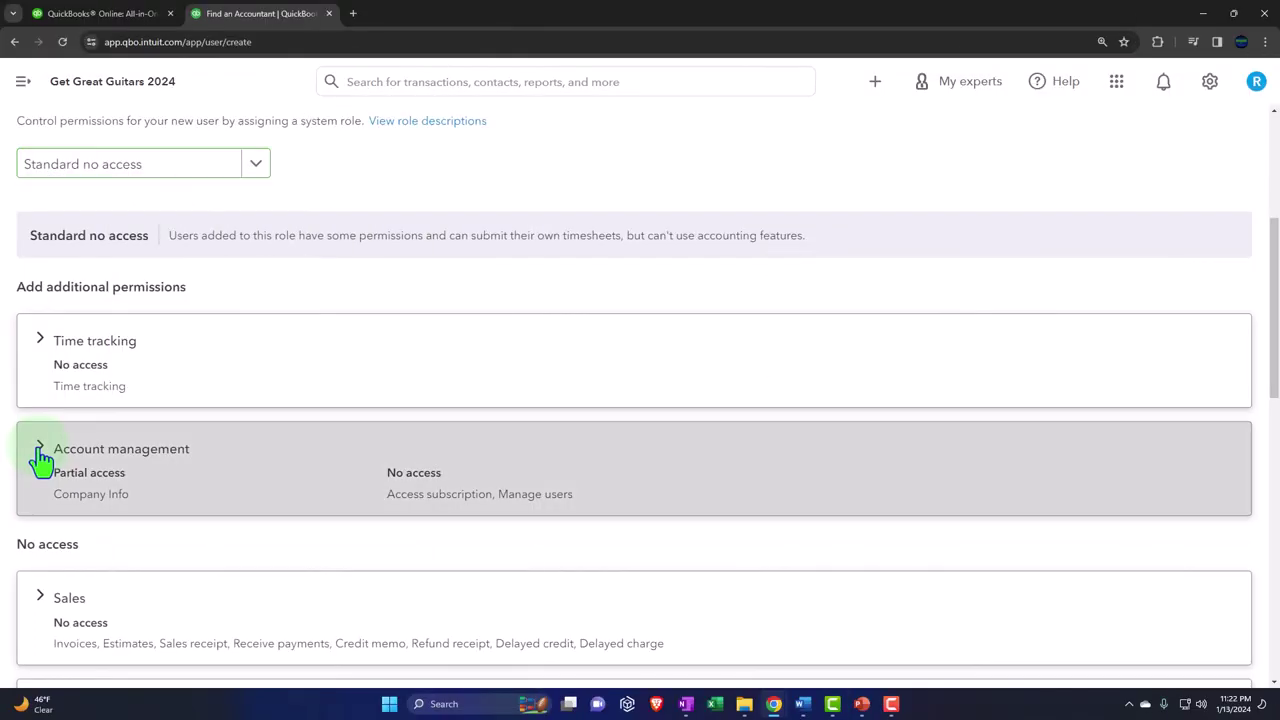
{"action": "left_click", "coordinate": [73, 322]}
{"action": "scroll", "coordinate": [42, 440], "scroll_direction": "down", "scroll_amount": 1}
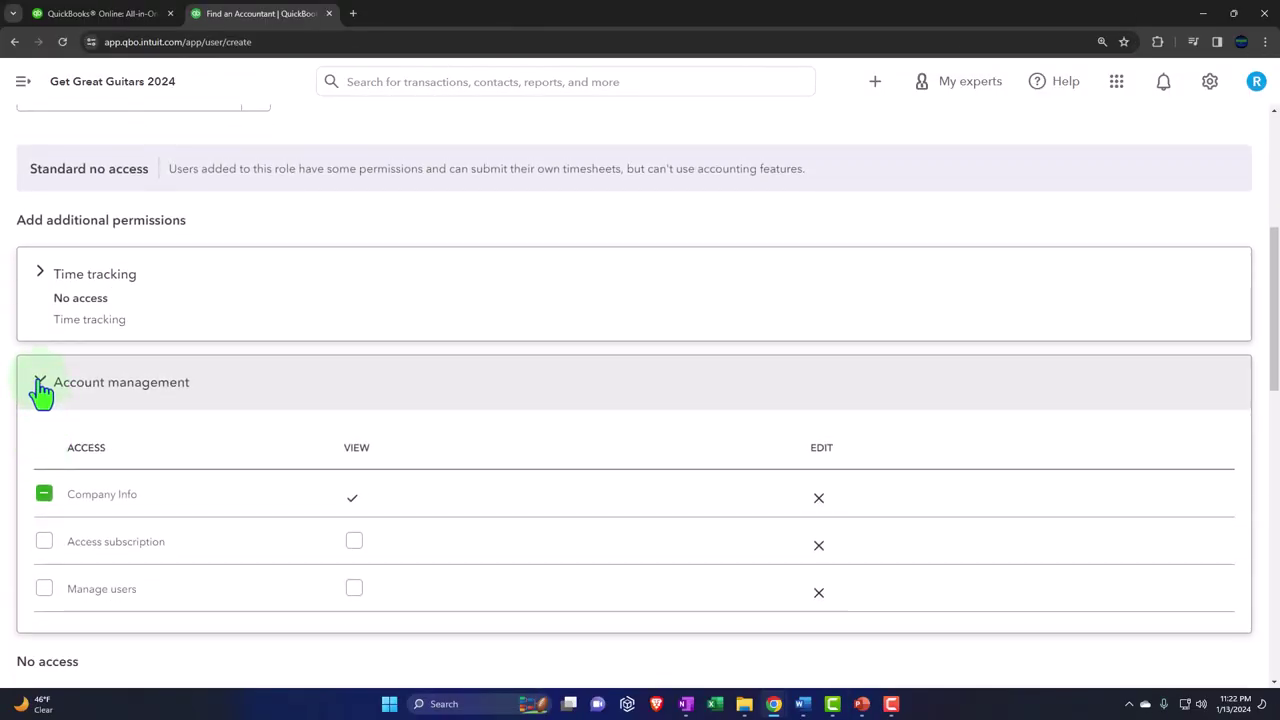
{"action": "left_click", "coordinate": [40, 384]}
Review the Standard no access role's No access areas from Sales through Reports, then hide and show the full permissions list
{"action": "scroll", "coordinate": [40, 390], "scroll_direction": "down", "scroll_amount": 2}
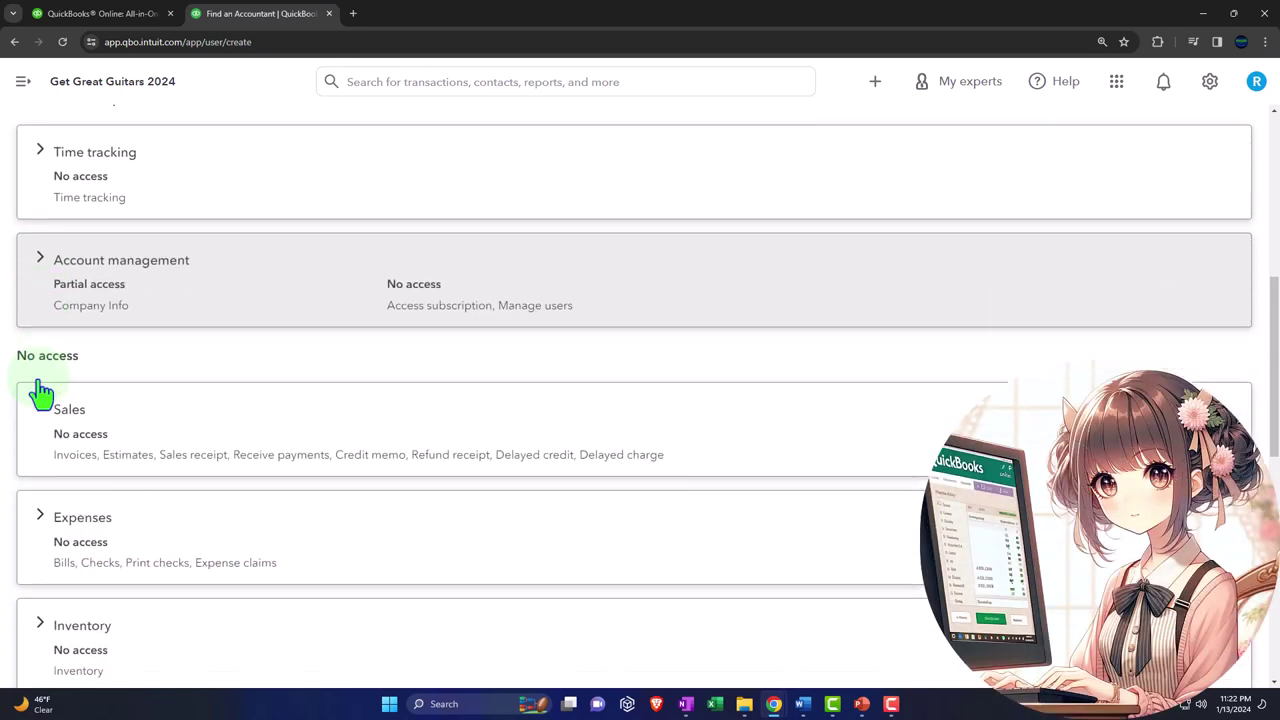
{"action": "scroll", "coordinate": [43, 366], "scroll_direction": "down", "scroll_amount": 2}
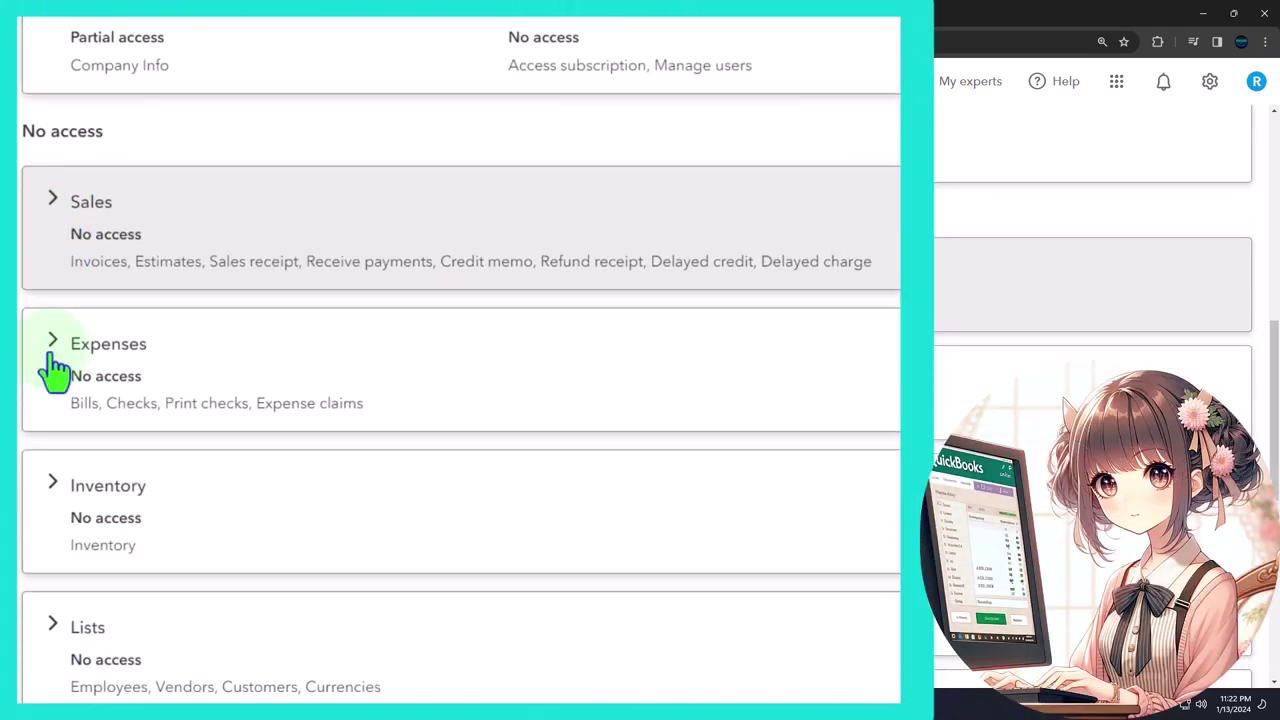
{"action": "scroll", "coordinate": [55, 380], "scroll_direction": "down", "scroll_amount": 5}
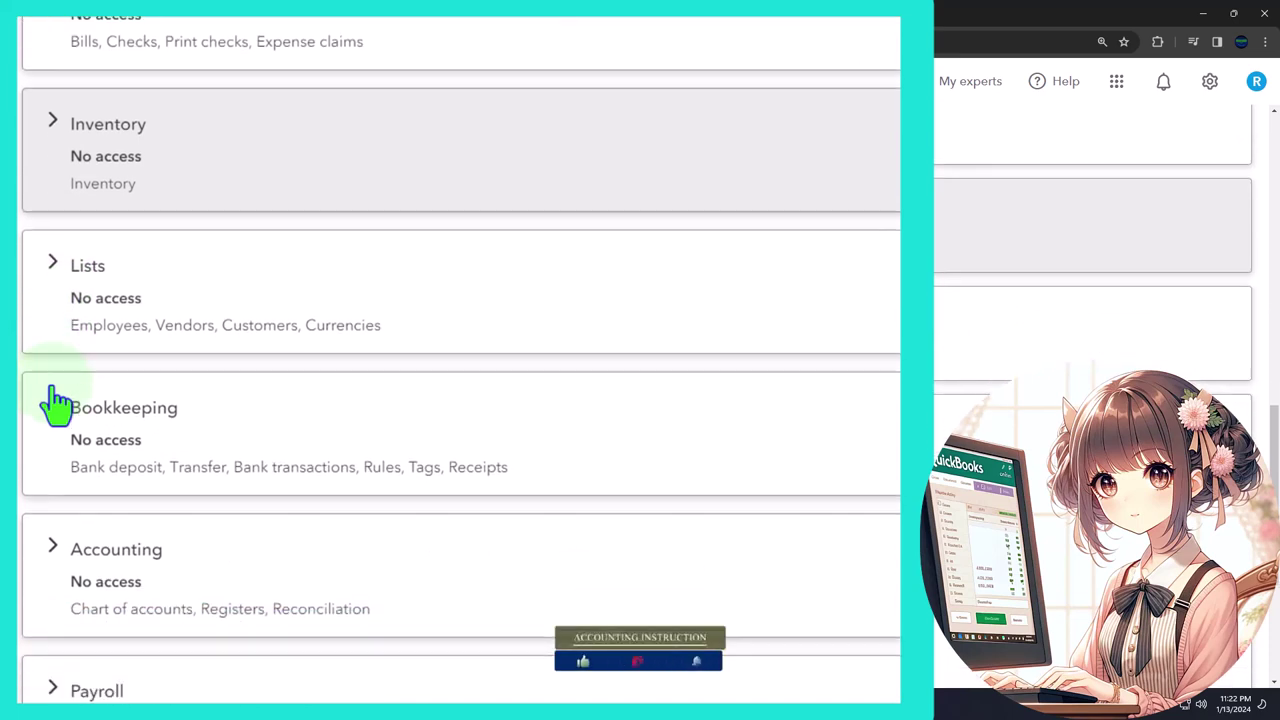
{"action": "scroll", "coordinate": [55, 400], "scroll_direction": "down", "scroll_amount": 3}
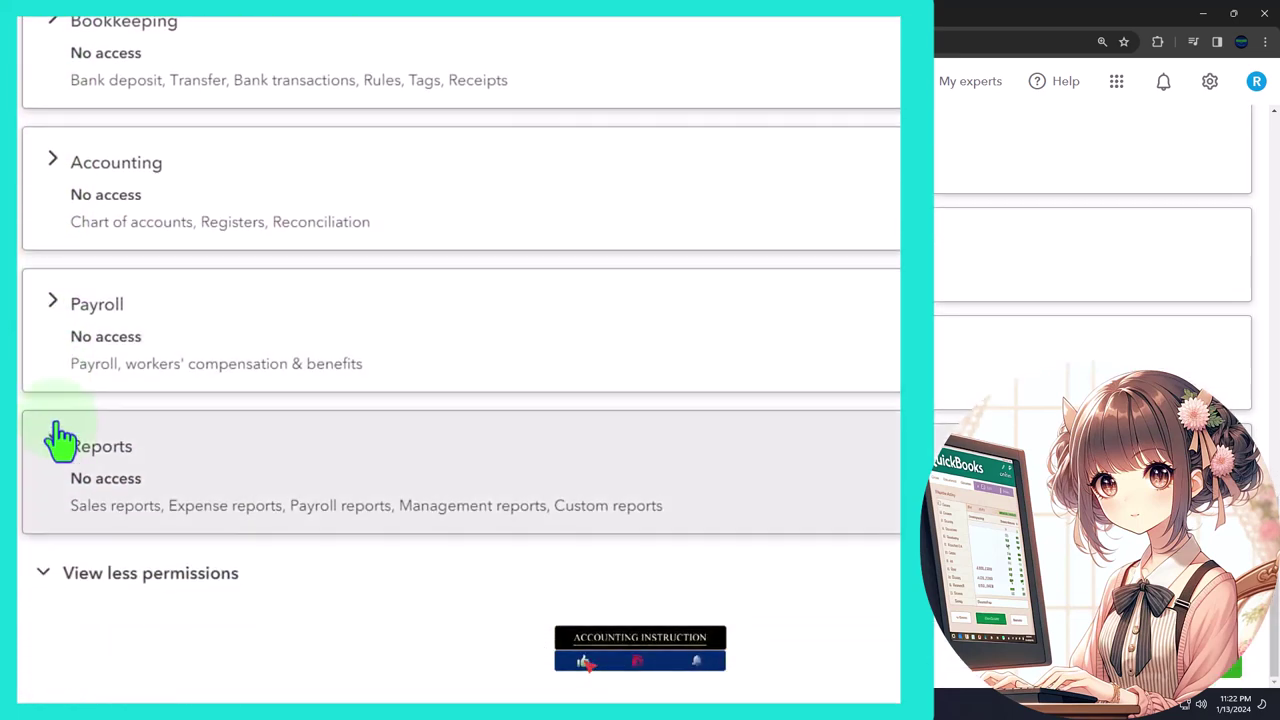
{"action": "left_click", "coordinate": [37, 558]}
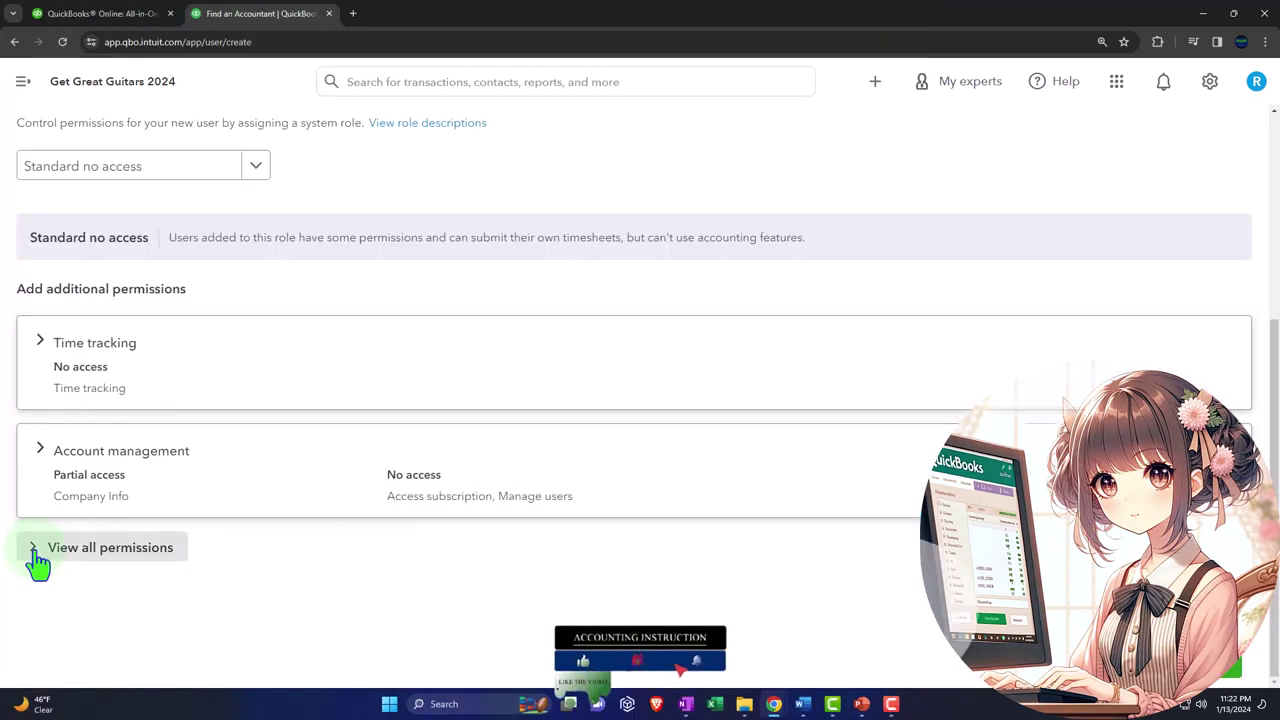
{"action": "left_click", "coordinate": [37, 556]}
Change the new user's role to Standard all access
{"action": "scroll", "coordinate": [91, 534], "scroll_direction": "up", "scroll_amount": 4}
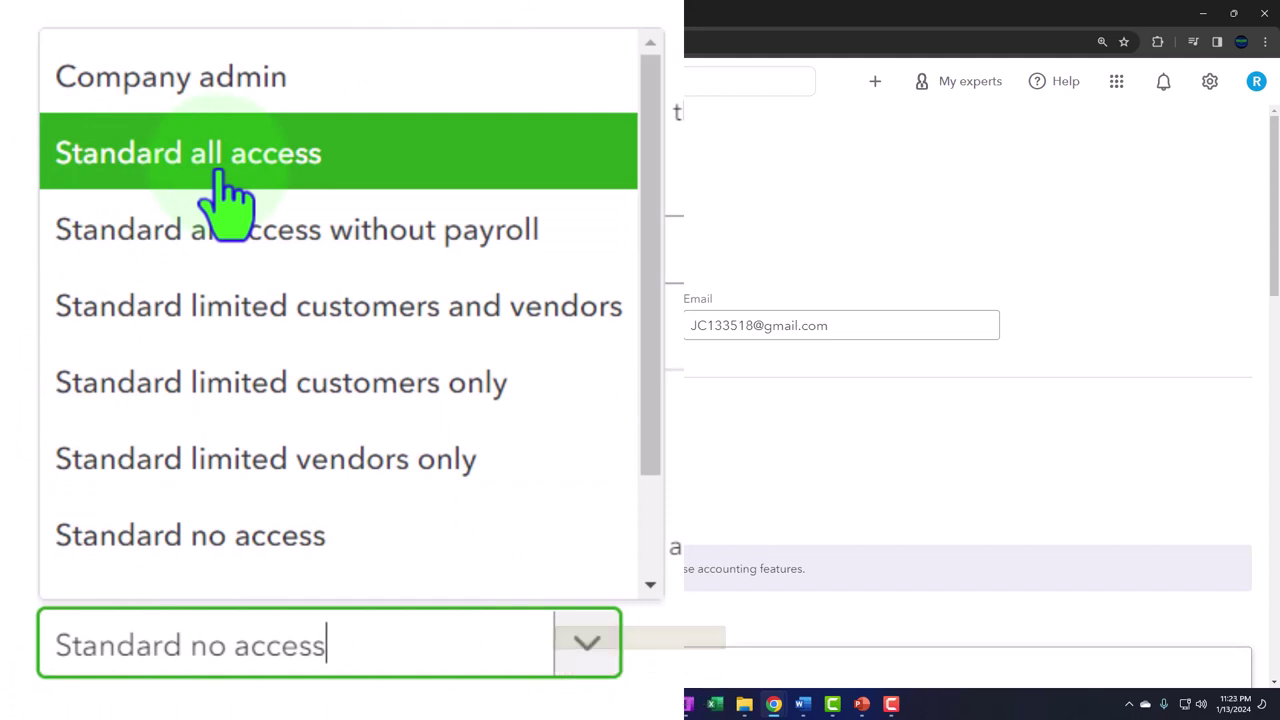
{"action": "left_click", "coordinate": [100, 287]}
{"action": "left_click", "coordinate": [628, 470]}
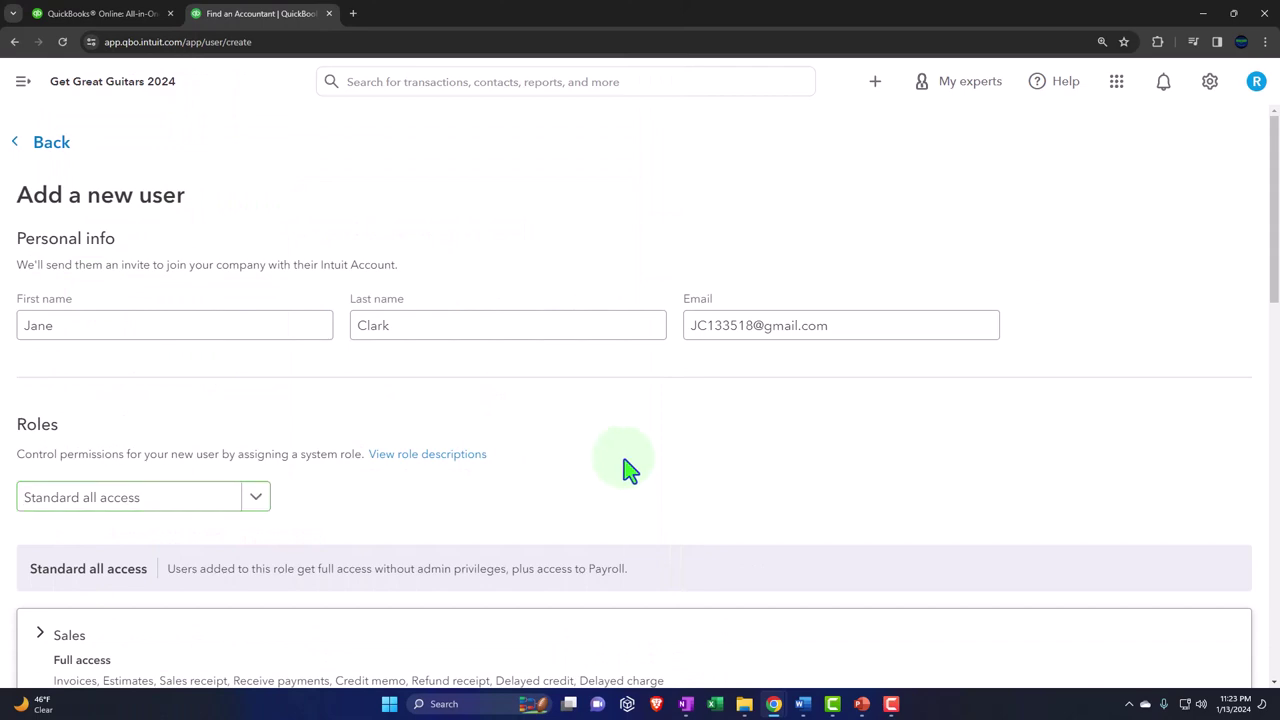
Send the invitation to the new user and dismiss the feedback survey without answering
{"action": "scroll", "coordinate": [628, 470], "scroll_direction": "down", "scroll_amount": 10}
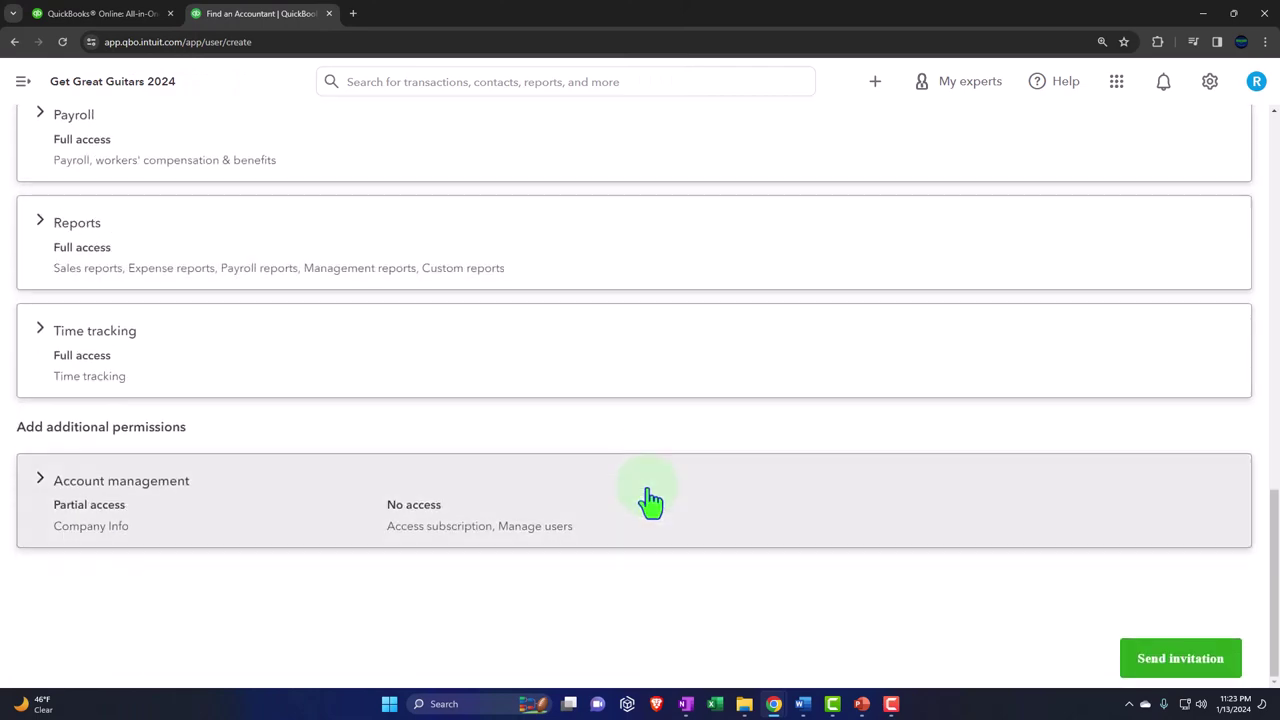
{"action": "left_click", "coordinate": [1175, 660]}
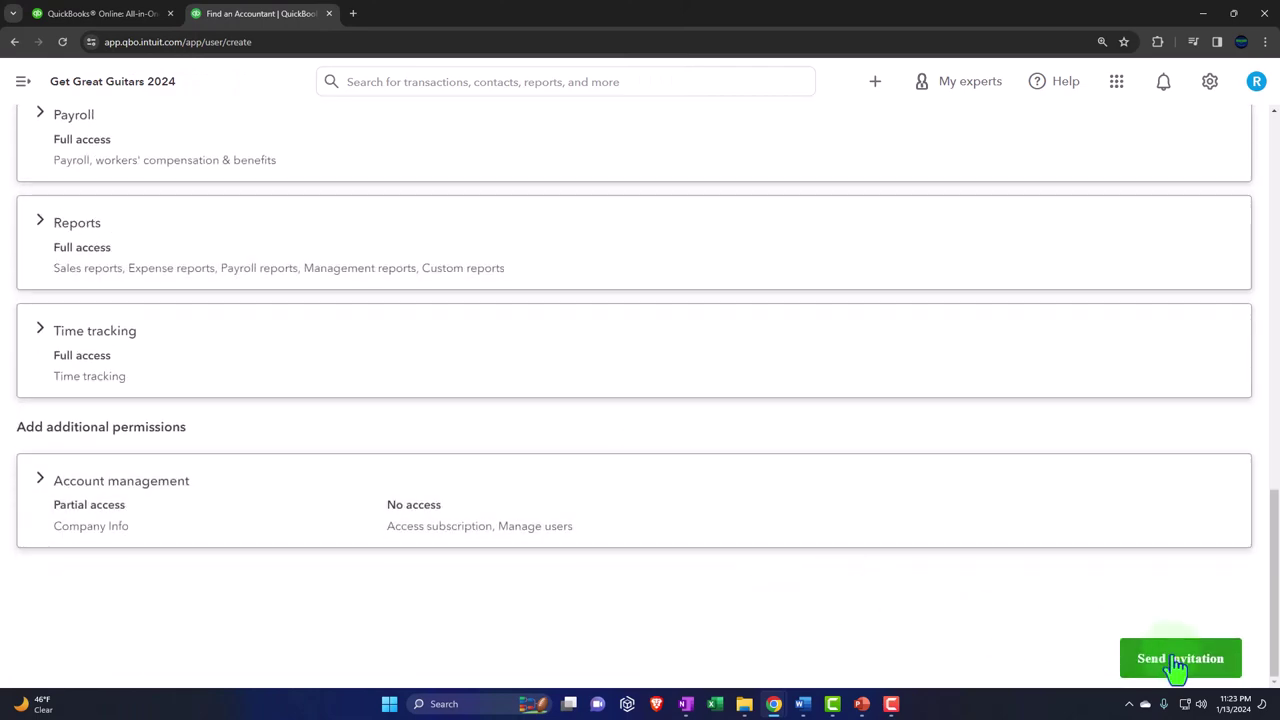
{"action": "left_click", "coordinate": [1177, 664]}
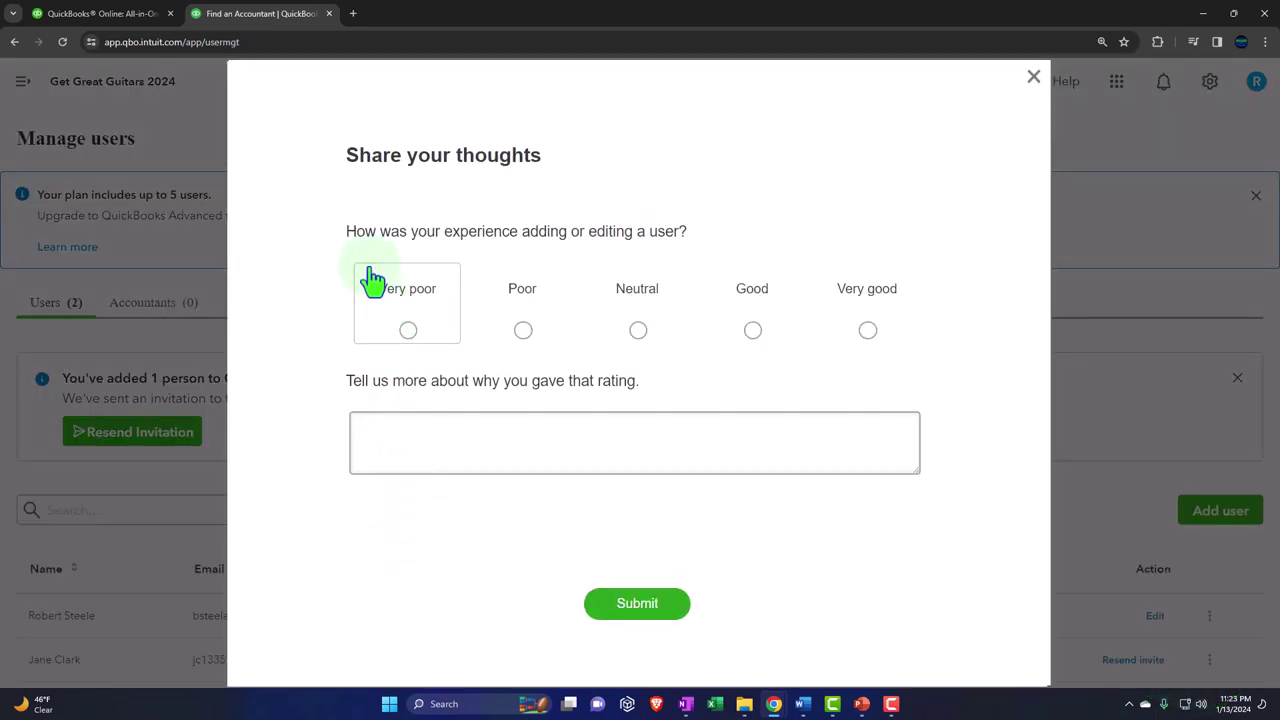
{"action": "left_click", "coordinate": [1035, 80]}
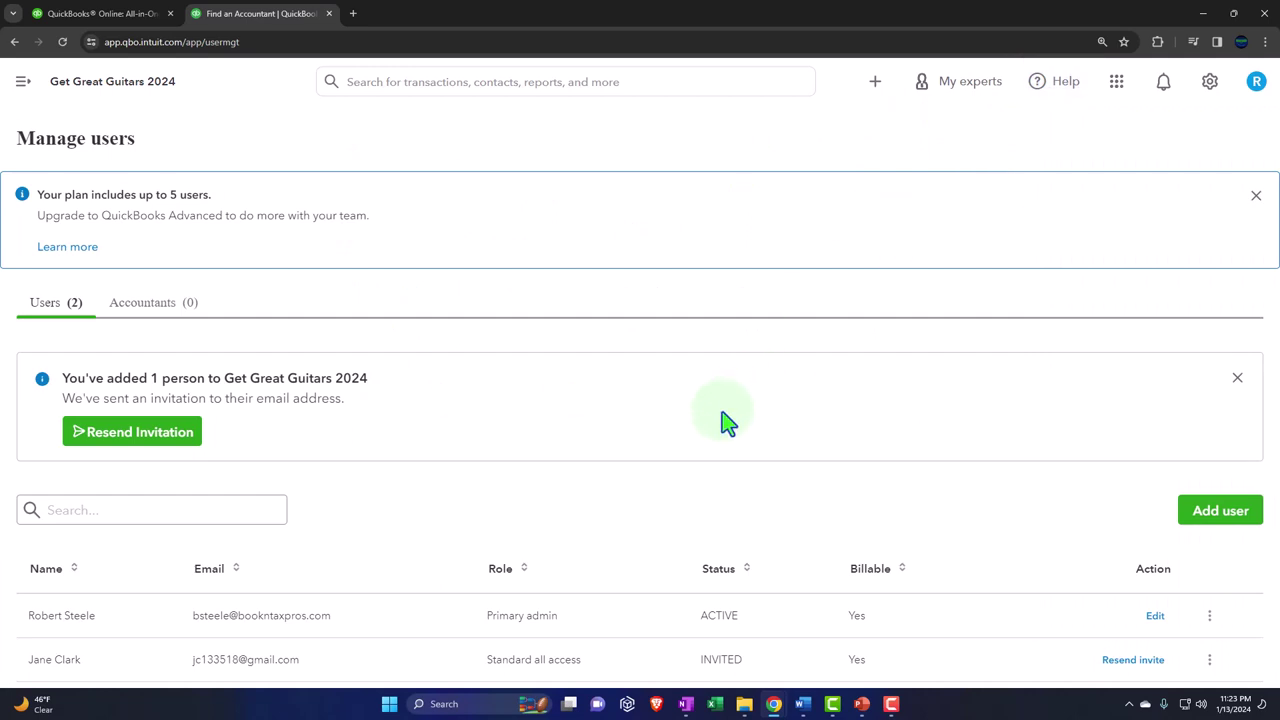
Check the additional actions available for the invited user in the Users list
{"action": "left_click", "coordinate": [45, 305]}
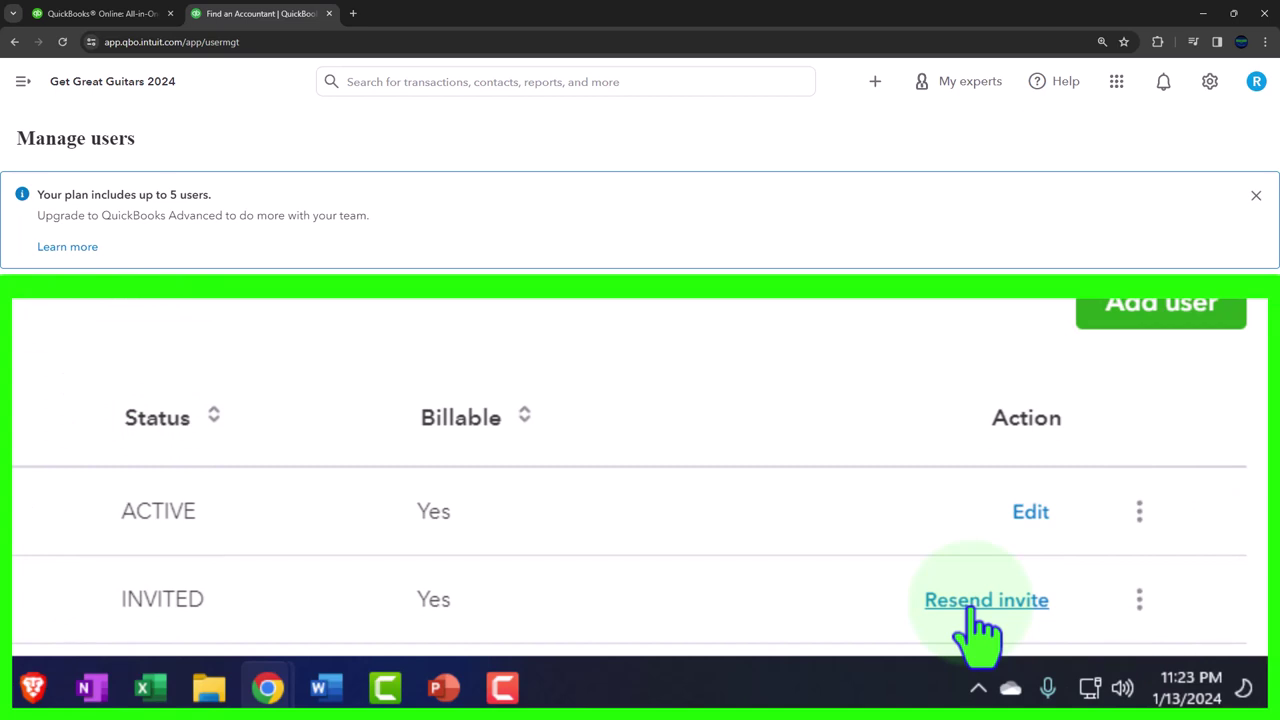
{"action": "left_click", "coordinate": [1139, 599]}
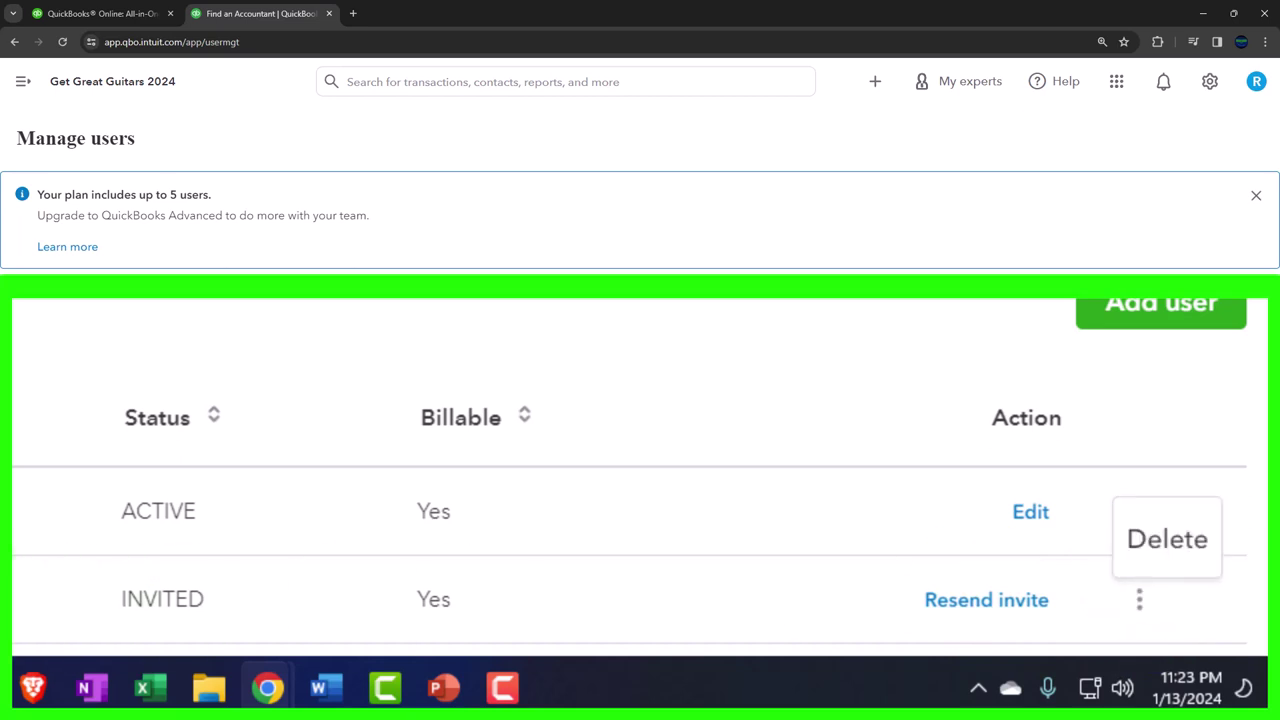
{"action": "left_click", "coordinate": [1167, 539]}
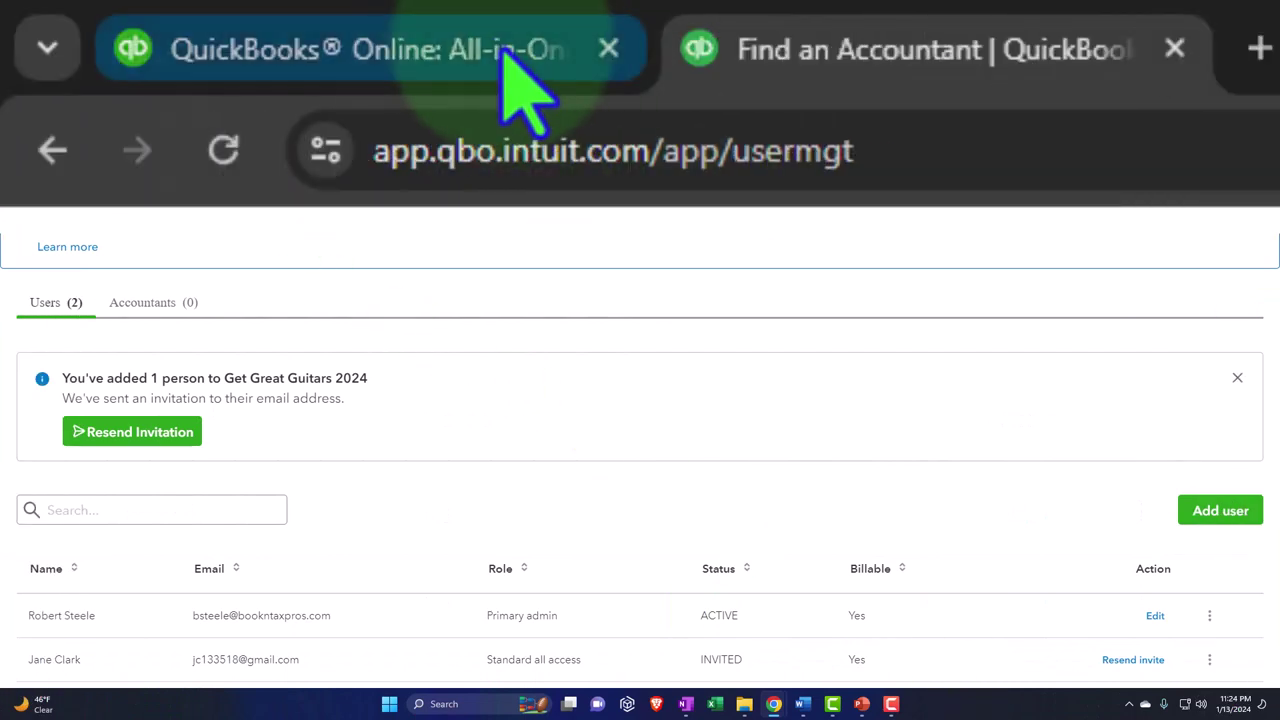
Review the Advanced plan's user limit and Custom access controls description on the QuickBooks Online pricing page, and return to Manage users
{"action": "left_click", "coordinate": [140, 13]}
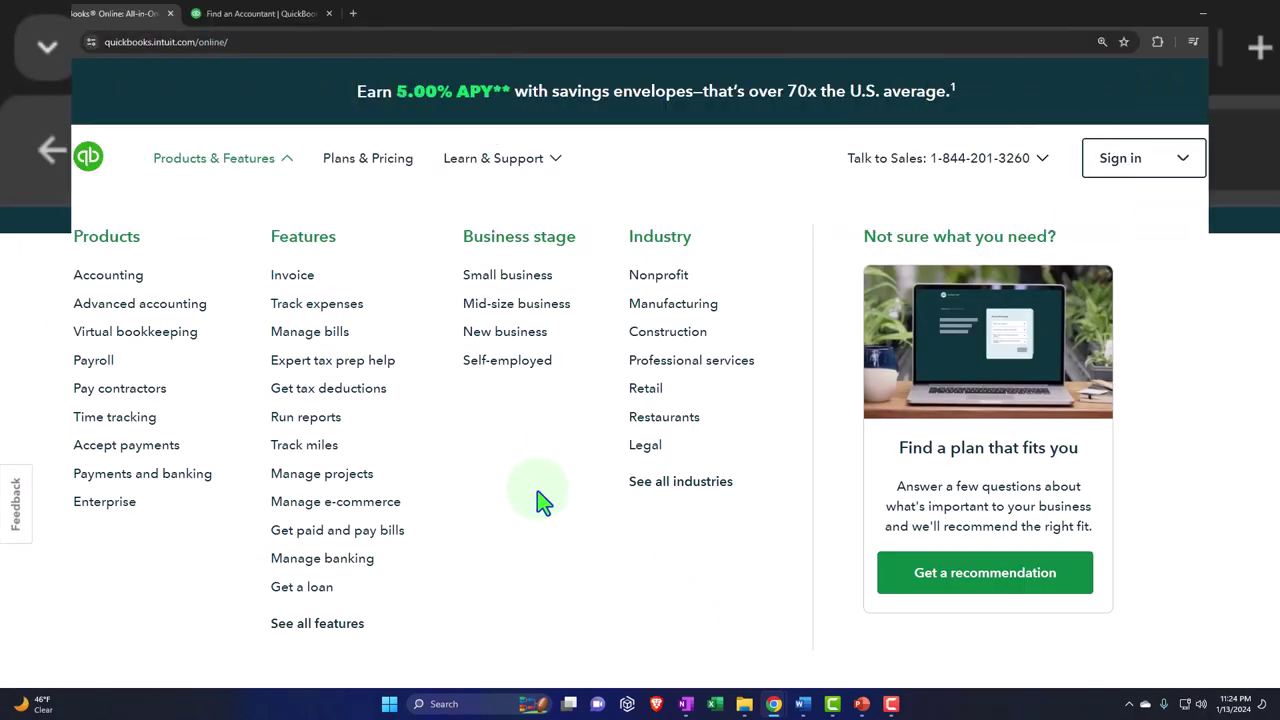
{"action": "scroll", "coordinate": [786, 586], "scroll_direction": "up", "scroll_amount": 2}
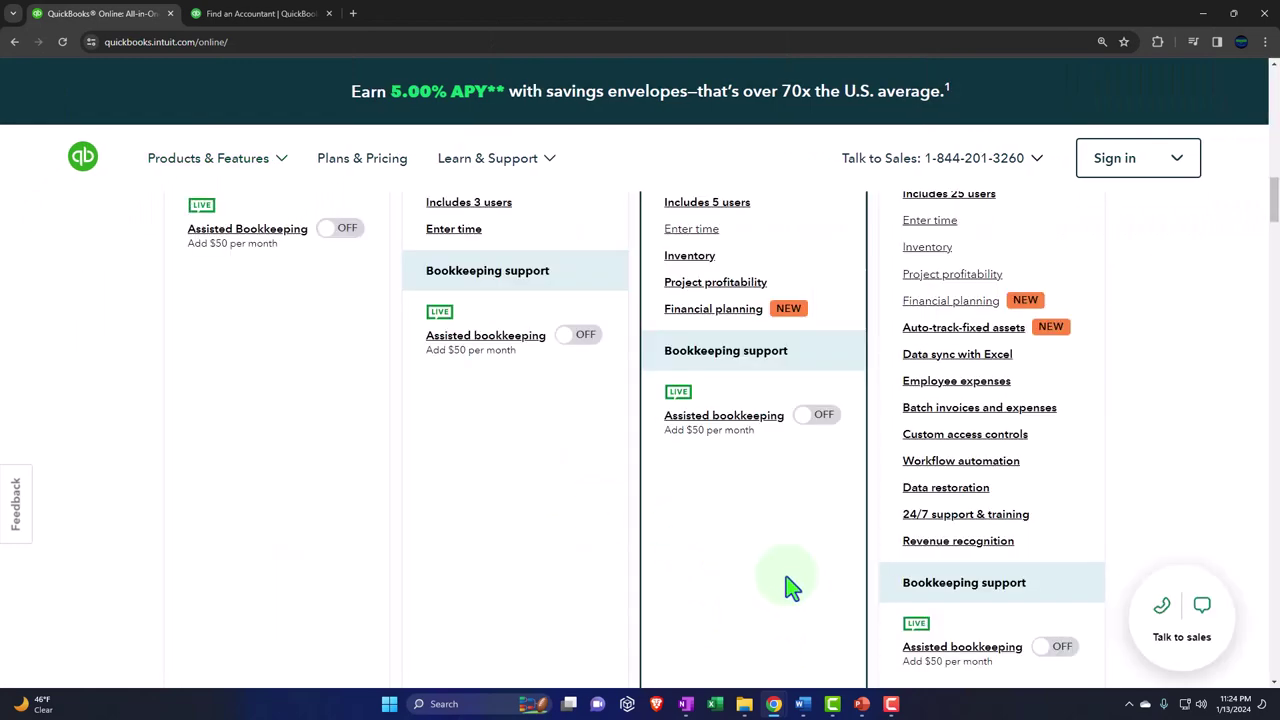
{"action": "scroll", "coordinate": [908, 563], "scroll_direction": "up", "scroll_amount": 10}
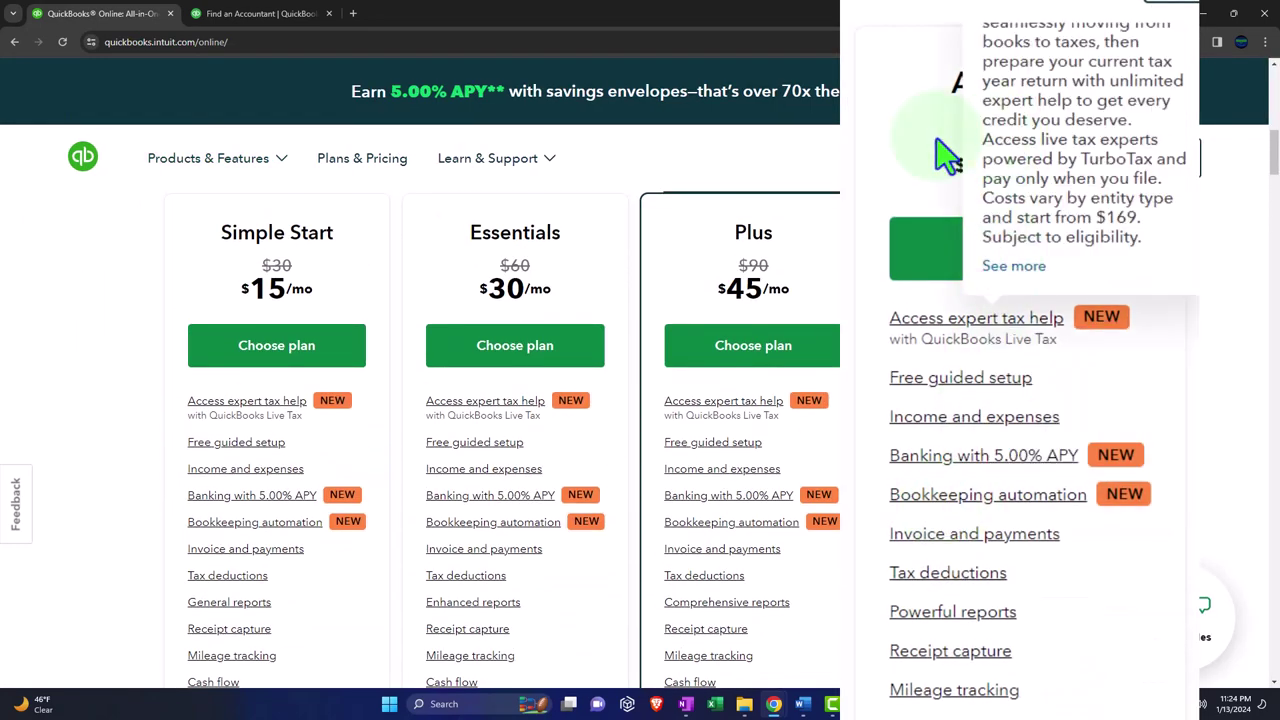
{"action": "scroll", "coordinate": [997, 380], "scroll_direction": "down", "scroll_amount": 5}
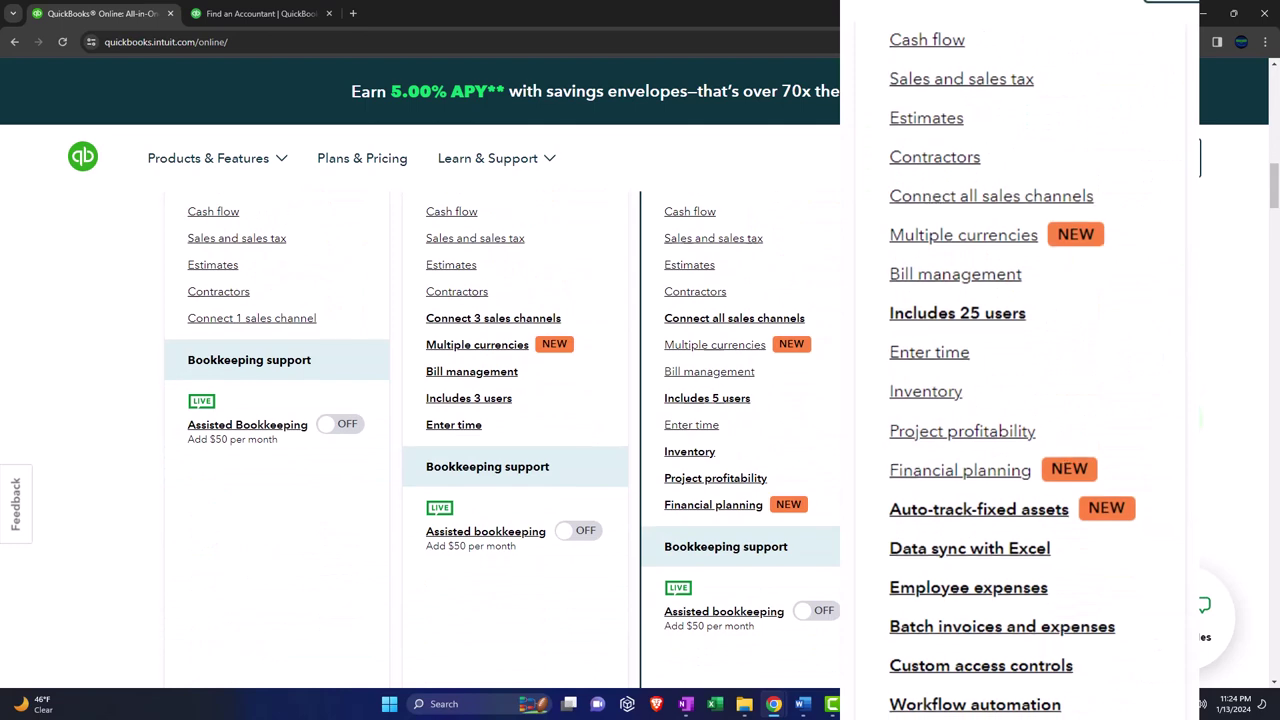
{"action": "scroll", "coordinate": [925, 240], "scroll_direction": "down", "scroll_amount": 1}
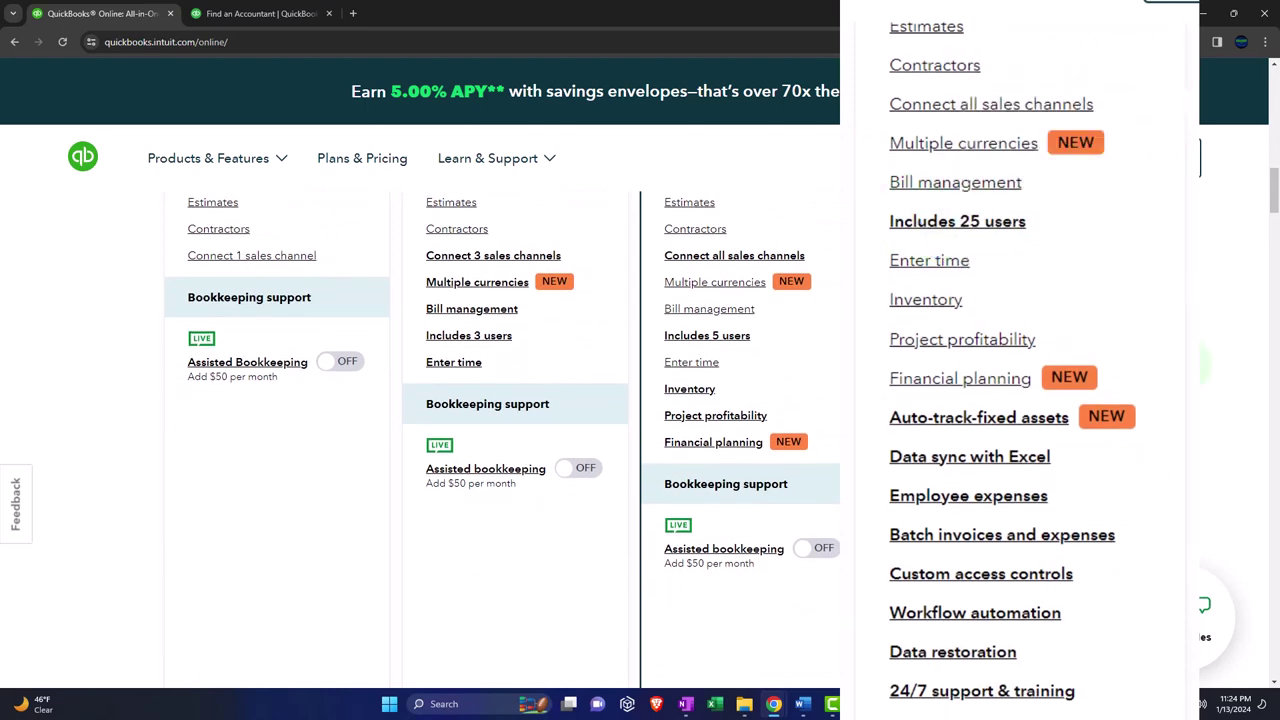
{"action": "scroll", "coordinate": [520, 430], "scroll_direction": "down", "scroll_amount": 2}
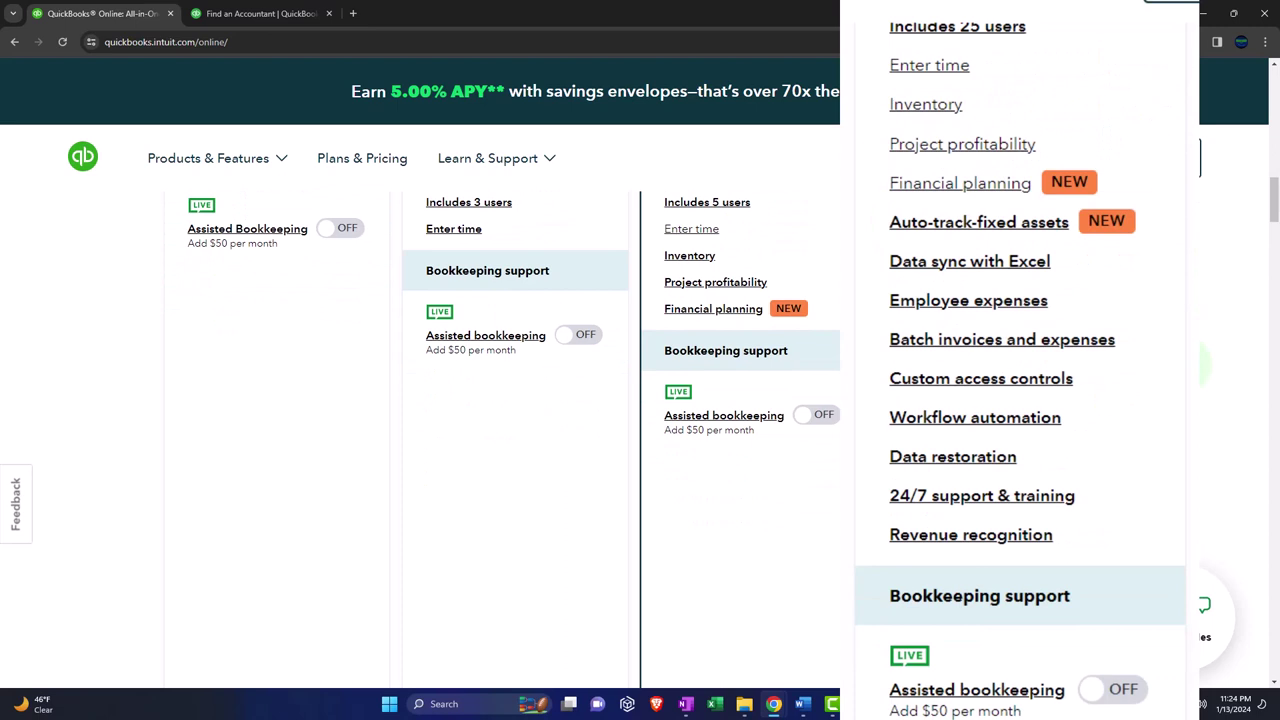
{"action": "mouse_move", "coordinate": [1100, 398]}
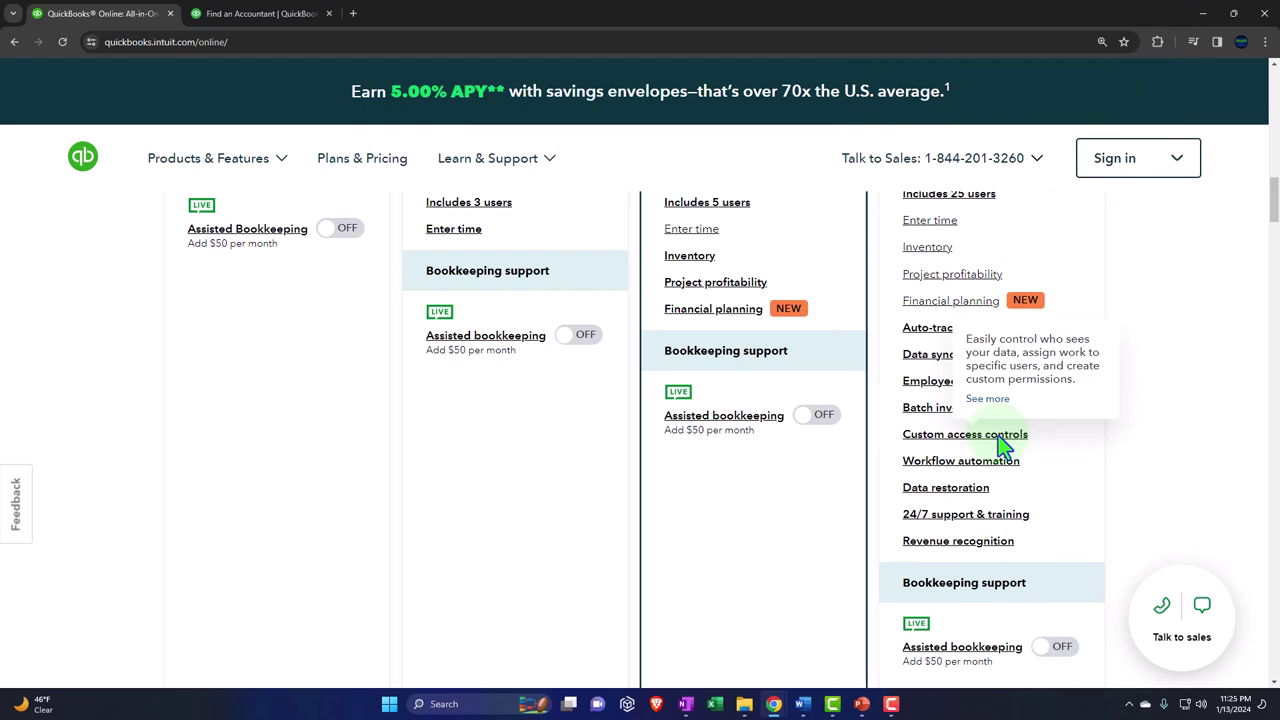
{"action": "left_click", "coordinate": [270, 13]}
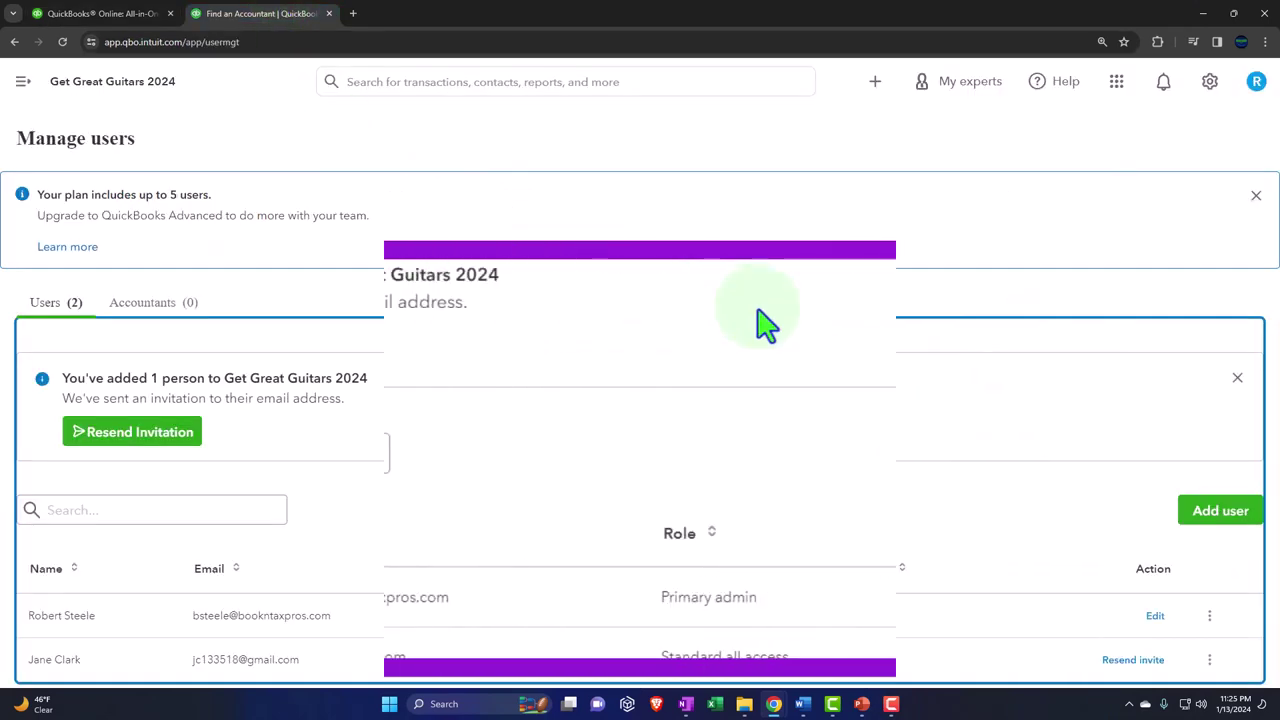